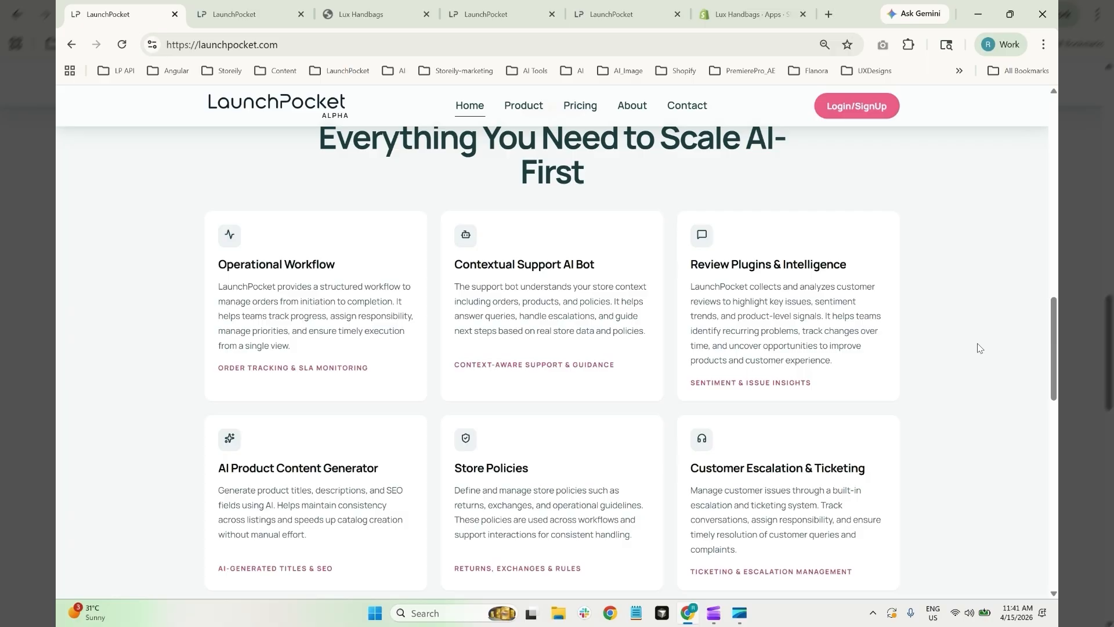
Sign in to LaunchPocket with a Google account
{"action": "scroll", "coordinate": [979, 348], "scroll_direction": "down", "scroll_amount": 1}
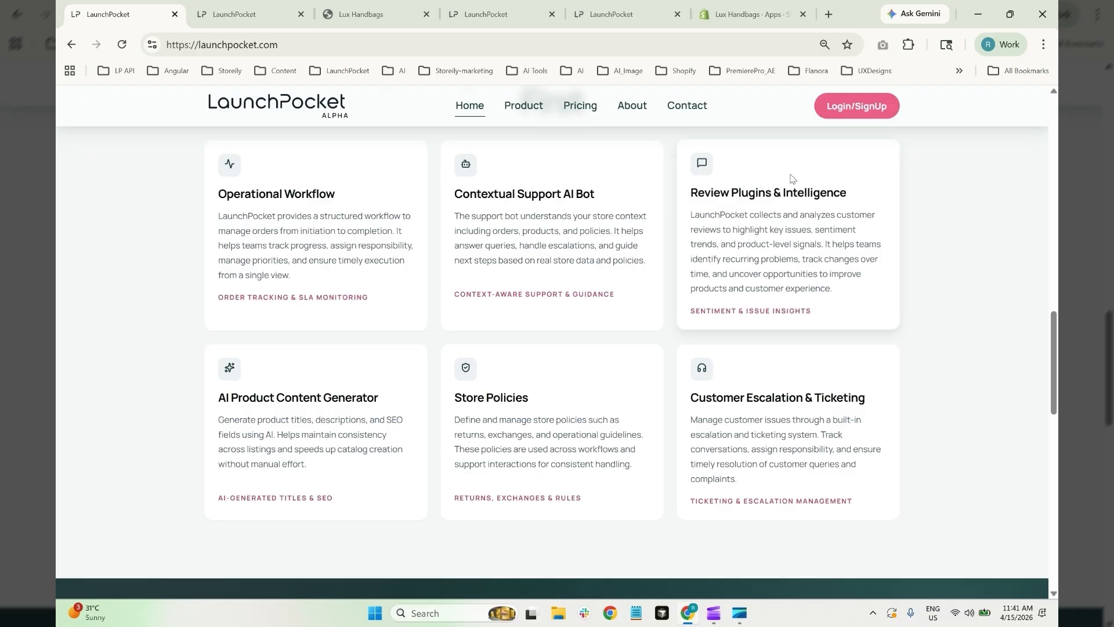
{"action": "left_click", "coordinate": [869, 112]}
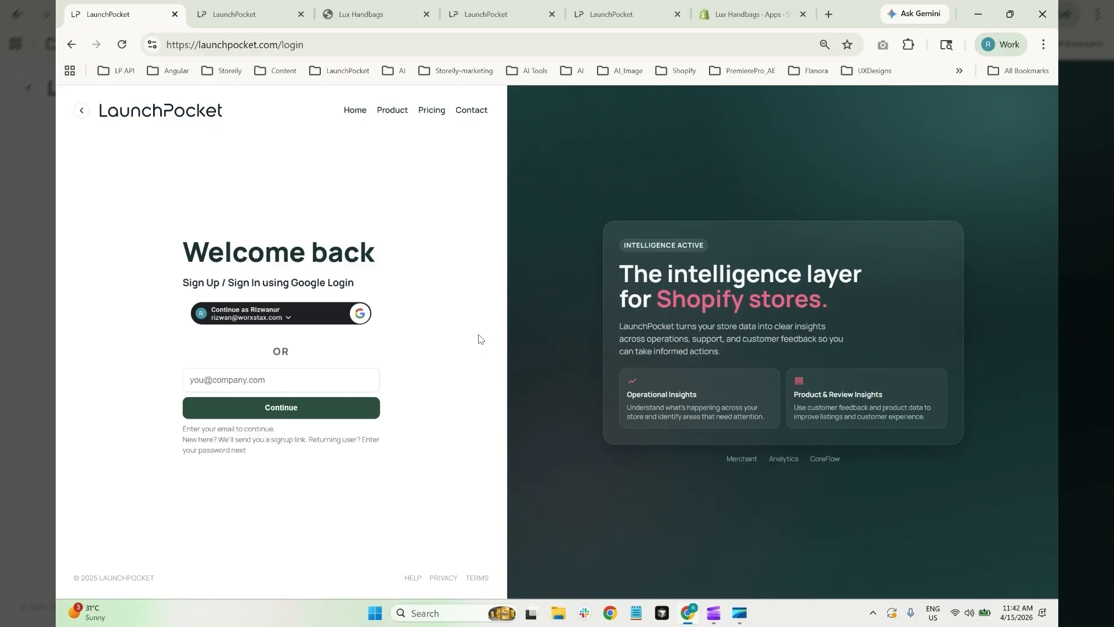
{"action": "left_click", "coordinate": [307, 312]}
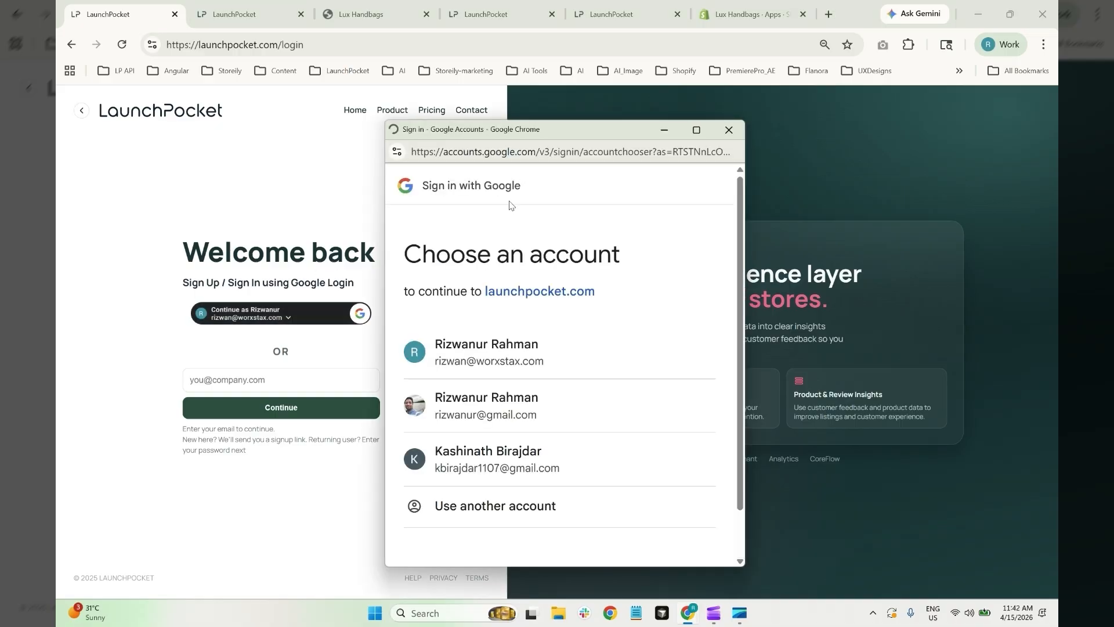
{"action": "left_click", "coordinate": [480, 397]}
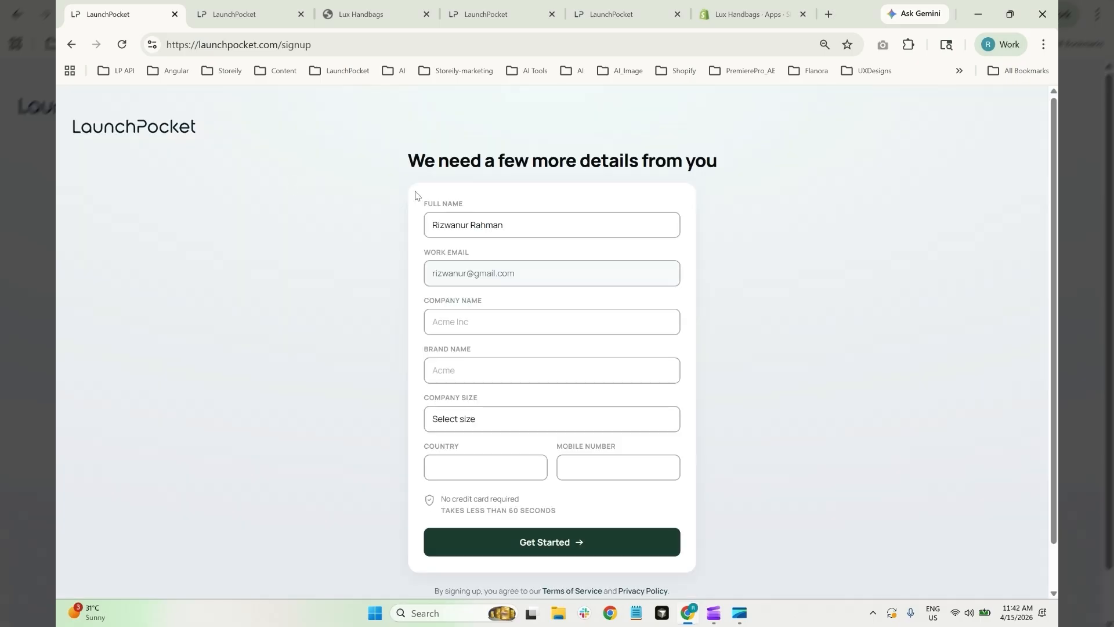
Submit signup details: company worxstax, brand Lux Handbags, size 1-10, country India, plus mobile number
{"action": "scroll", "coordinate": [864, 313], "scroll_direction": "down", "scroll_amount": 1}
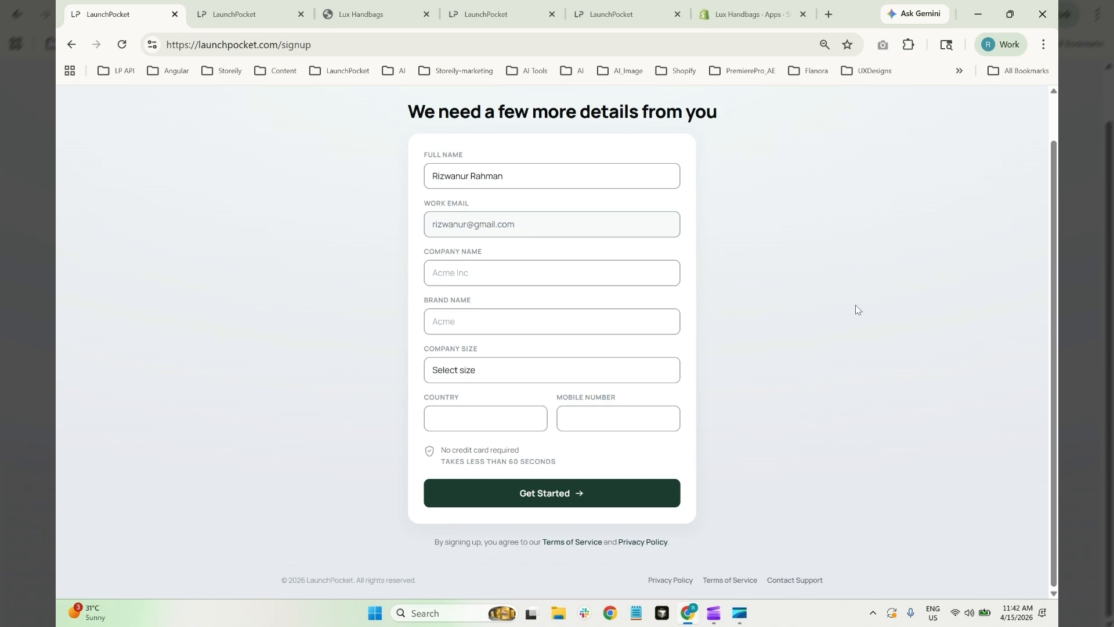
{"action": "left_click", "coordinate": [474, 271]}
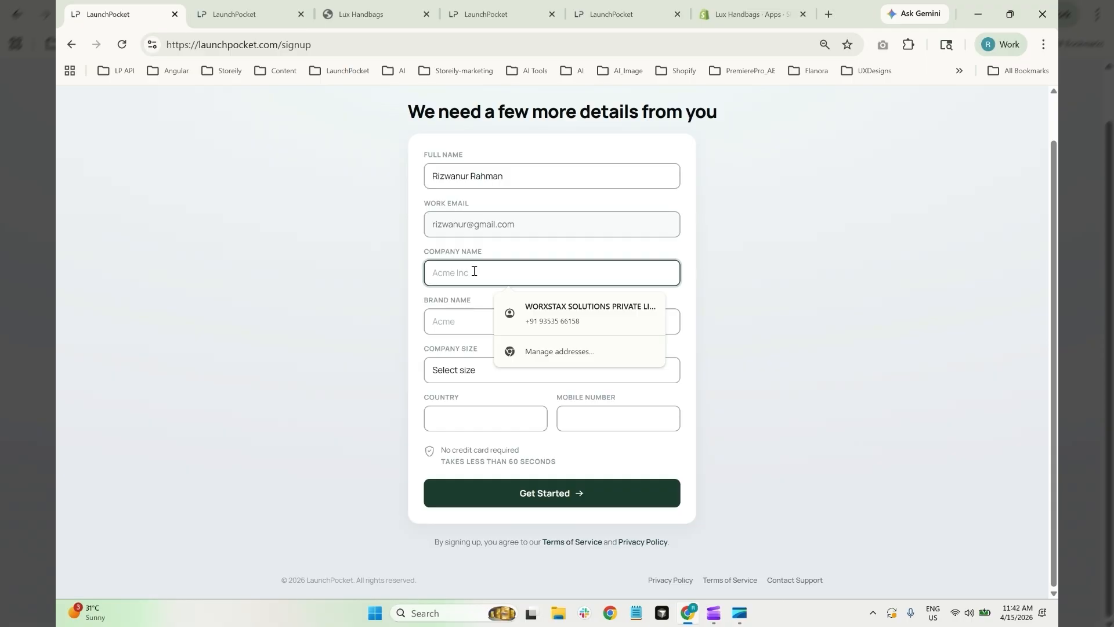
{"action": "type", "text": "worxstax"}
{"action": "key", "text": "Tab"}
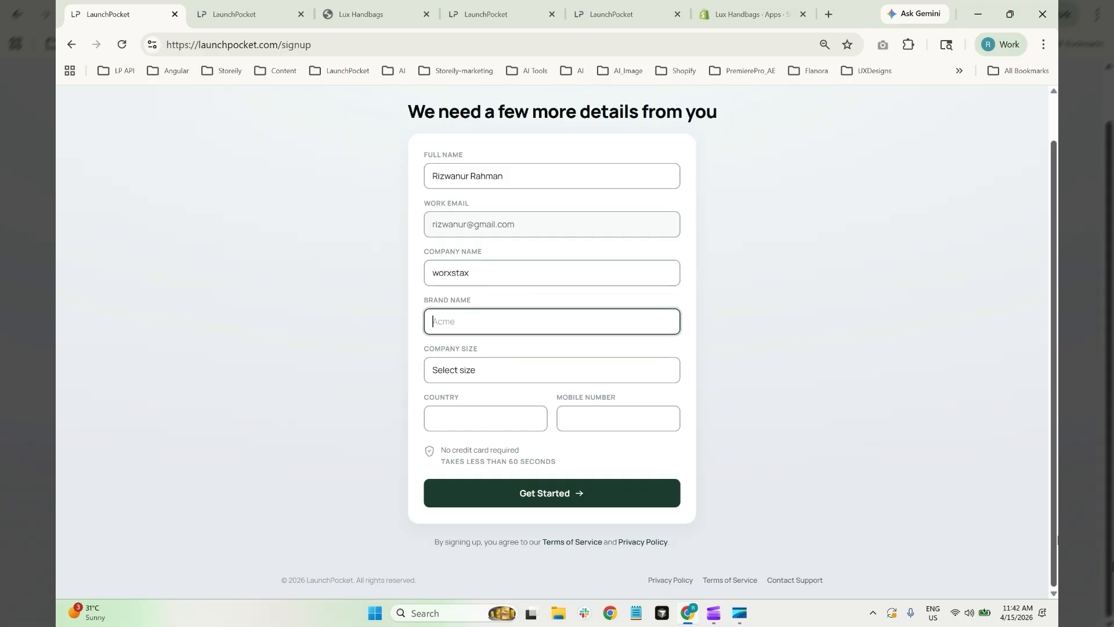
{"action": "type", "text": "Lux Handbags"}
{"action": "key", "text": "Tab"}
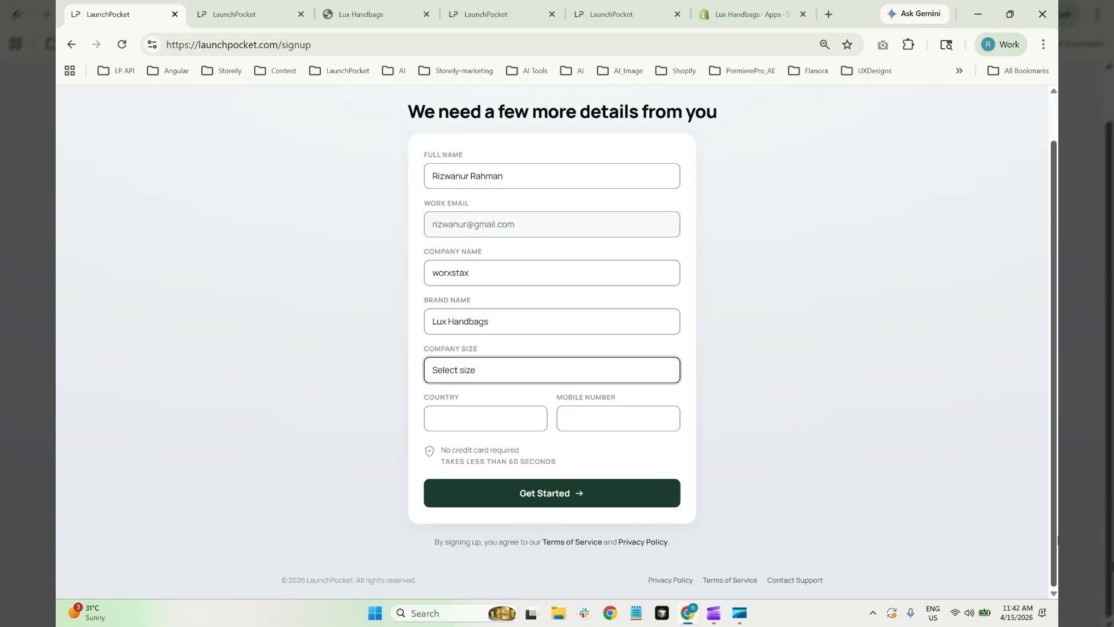
{"action": "left_click", "coordinate": [510, 371]}
{"action": "left_click", "coordinate": [500, 411]}
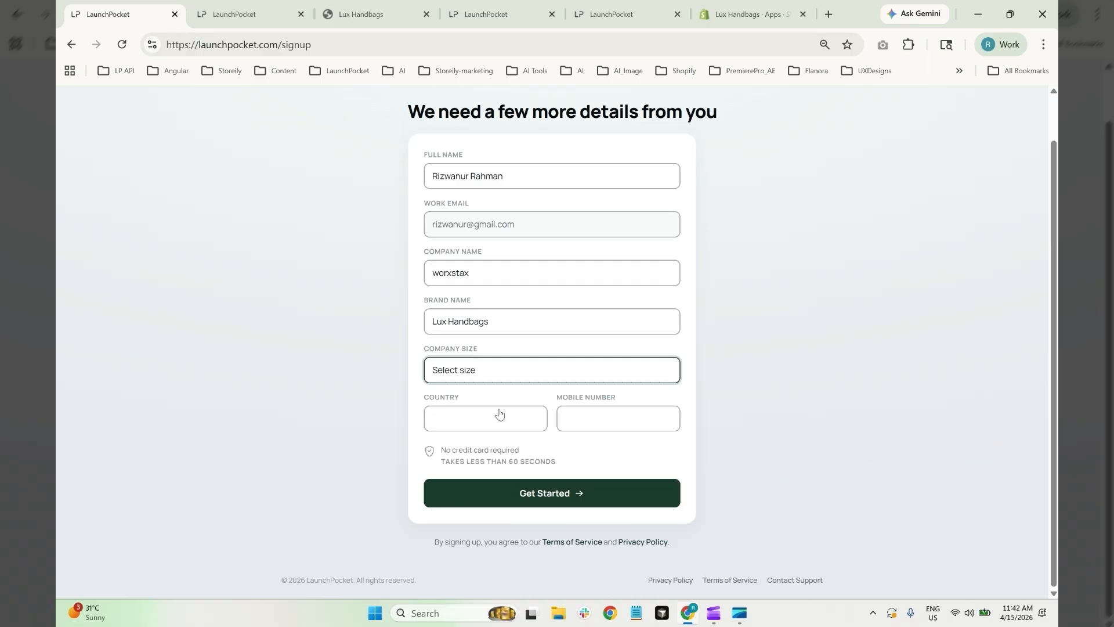
{"action": "left_click", "coordinate": [481, 415]}
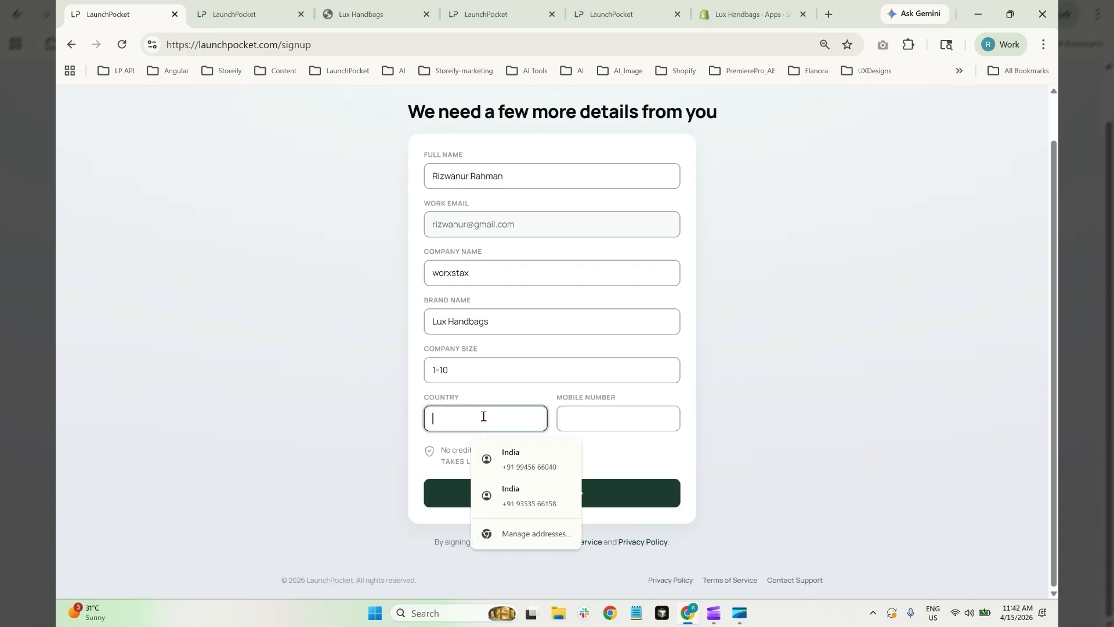
{"action": "left_click", "coordinate": [522, 459]}
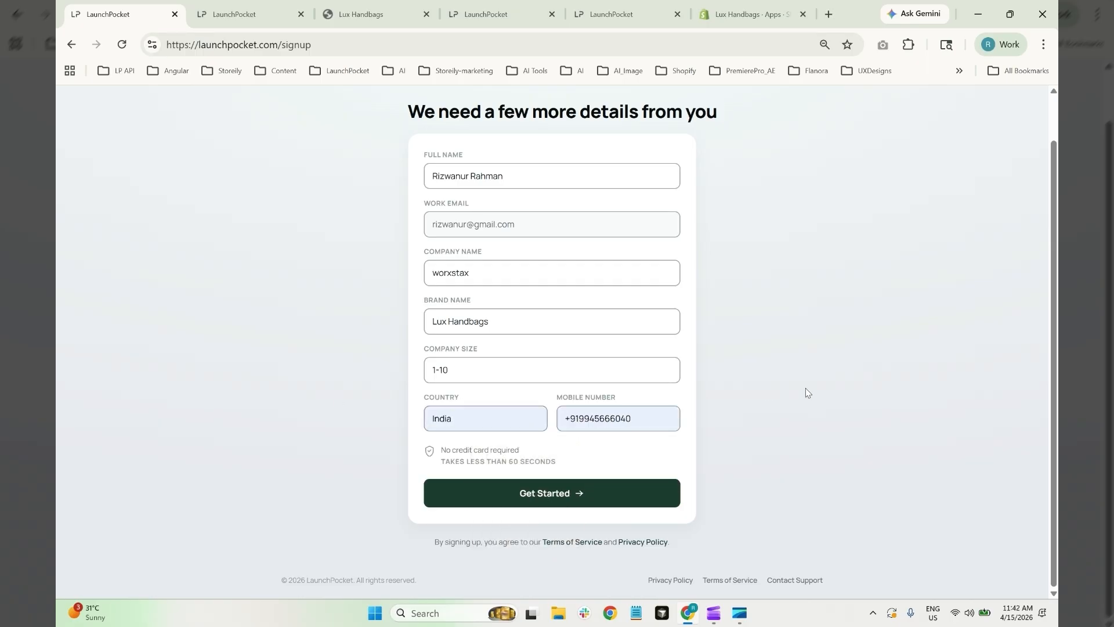
{"action": "left_click", "coordinate": [532, 502]}
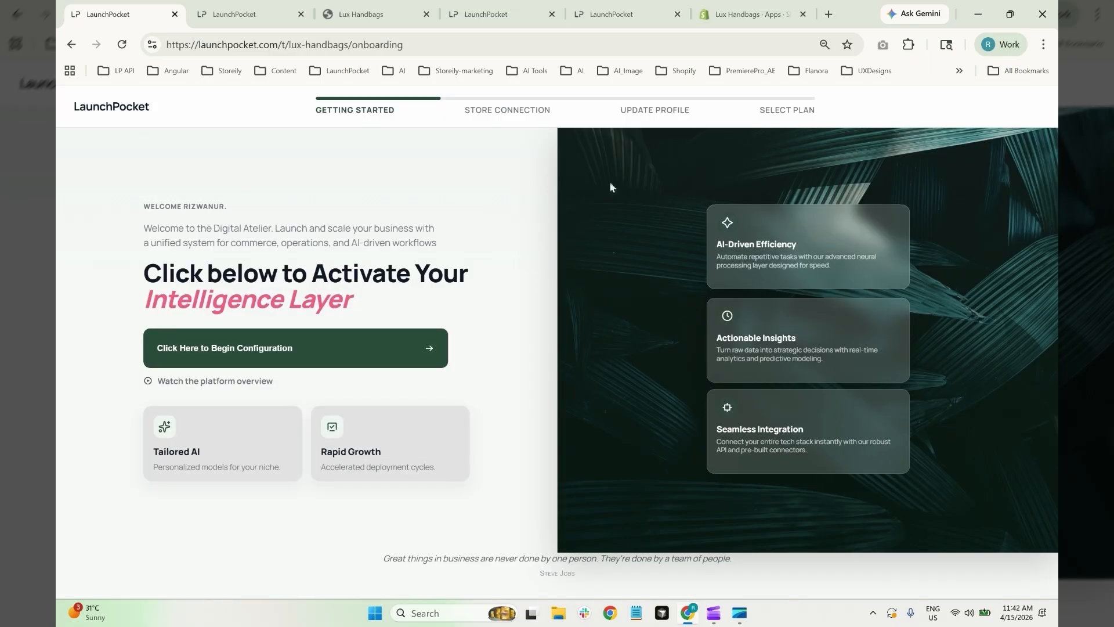
Begin onboarding and request a connection to the Shopify store lux-handbags-2
{"action": "left_click", "coordinate": [342, 352]}
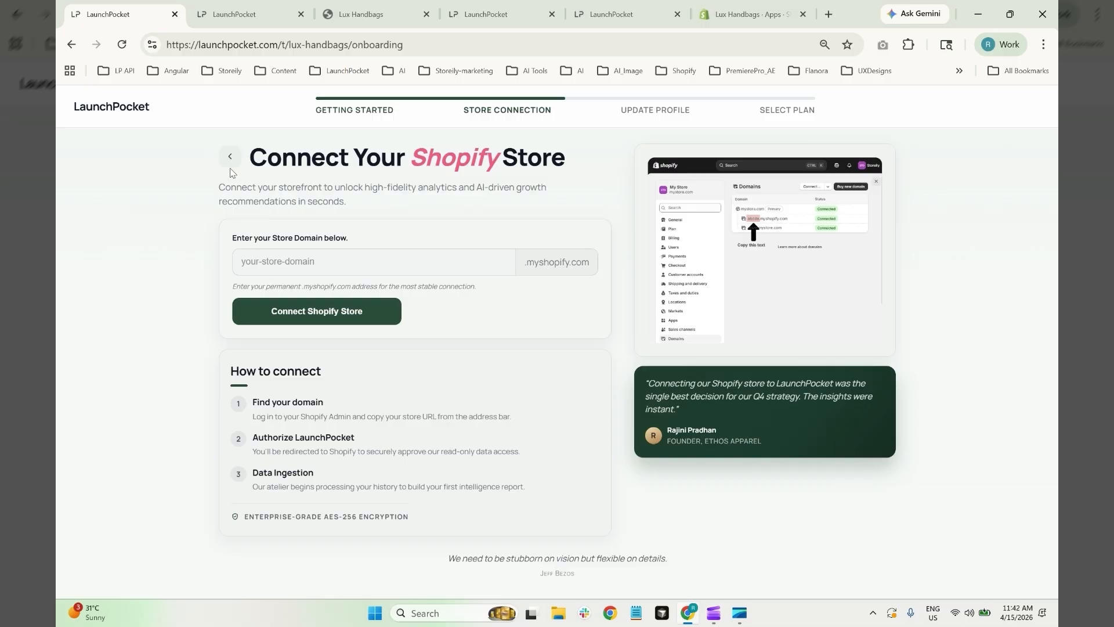
{"action": "left_click", "coordinate": [334, 264]}
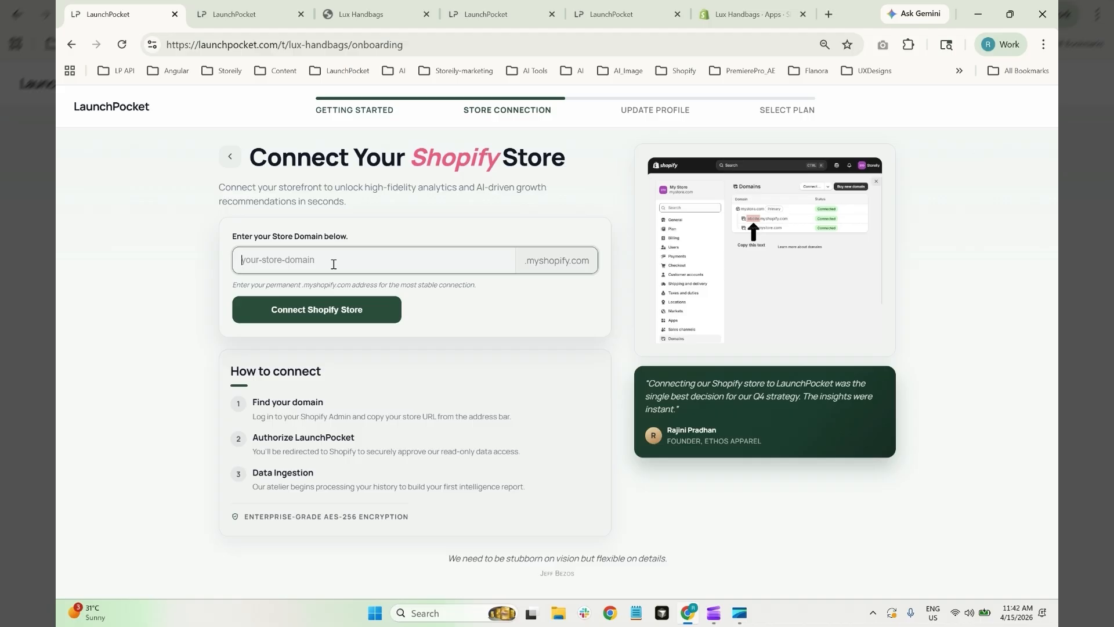
{"action": "type", "text": "lux-handbags-2"}
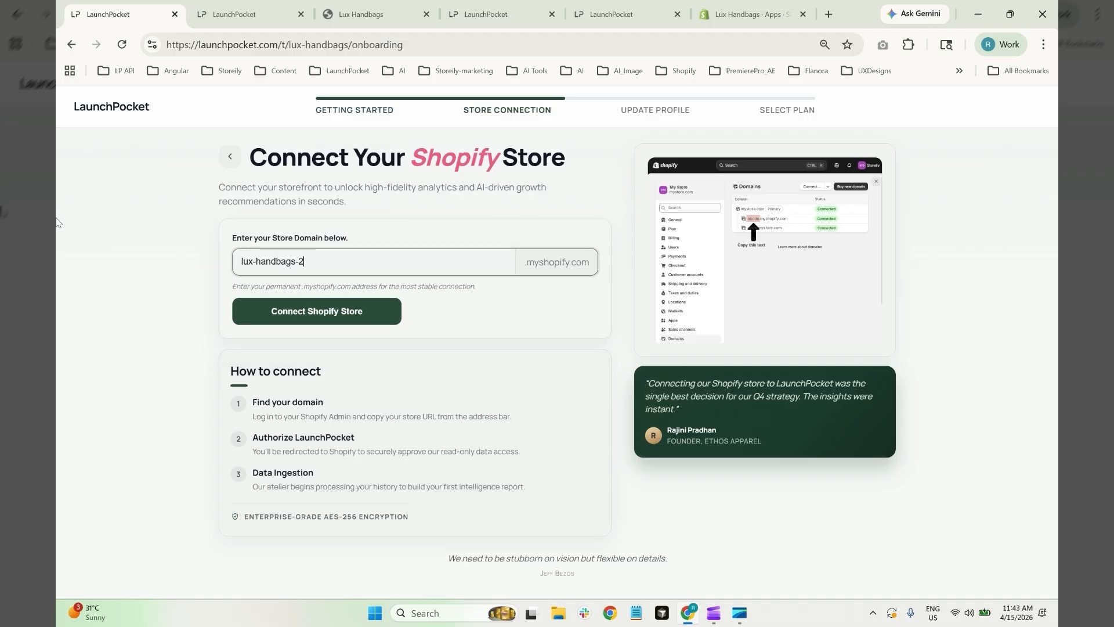
{"action": "left_click", "coordinate": [287, 313]}
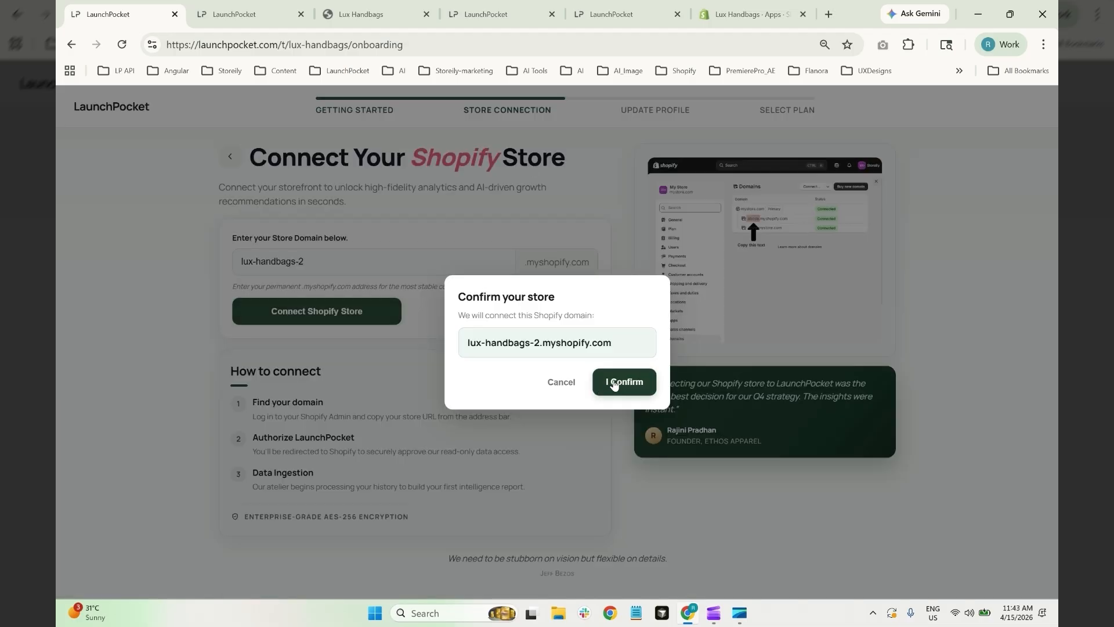
Confirm lux-handbags-2.myshopify.com and install the launchpocket app in Shopify
{"action": "left_click", "coordinate": [614, 384]}
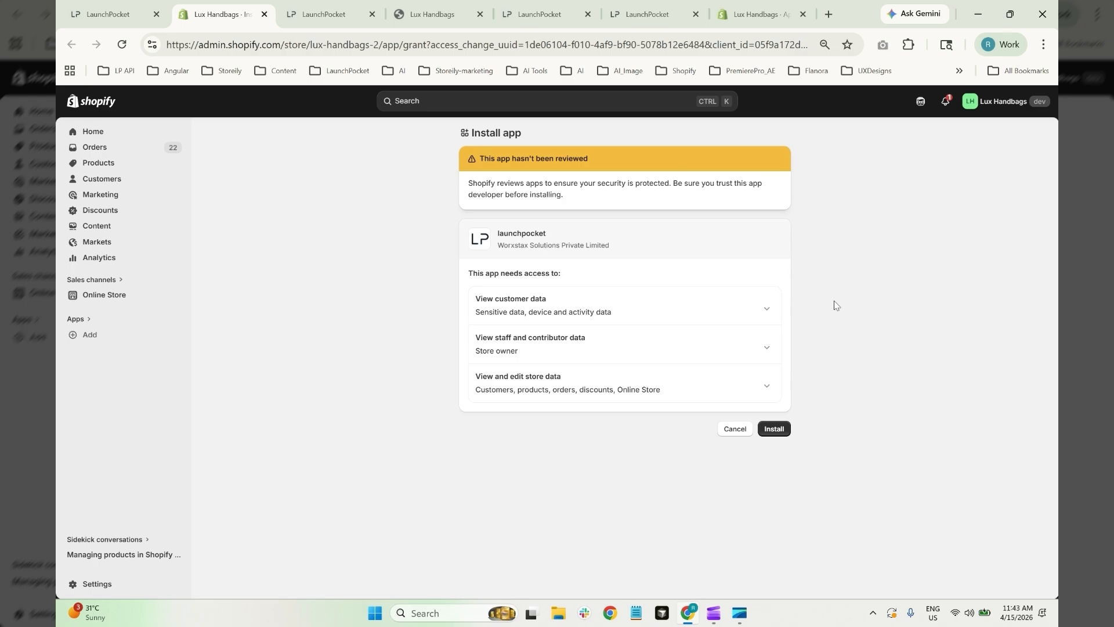
{"action": "left_click", "coordinate": [772, 428]}
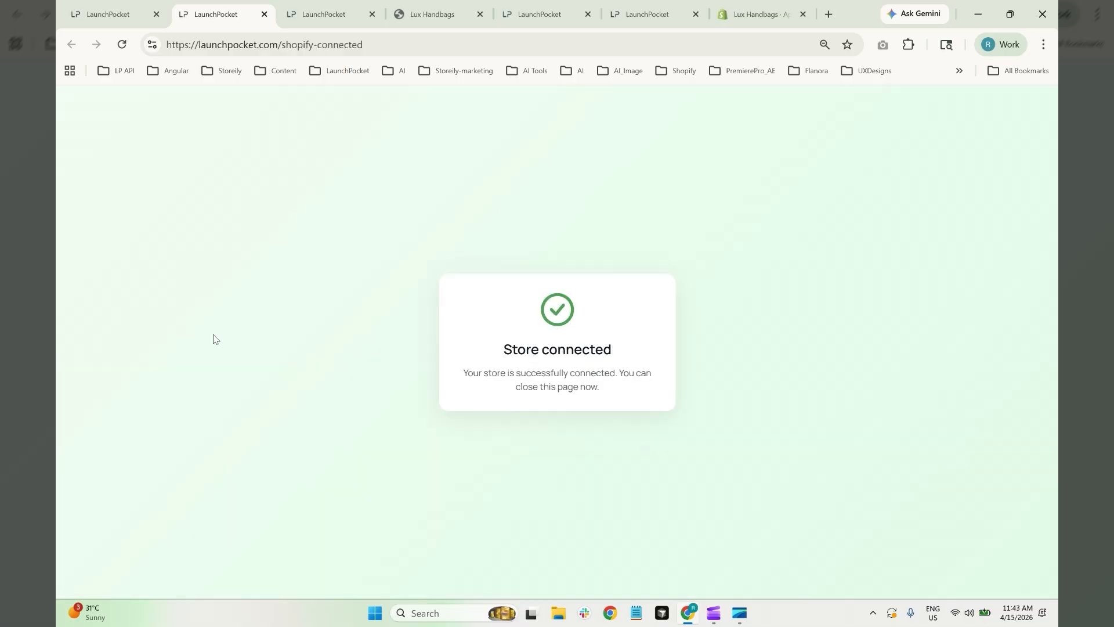
Enter the business description 'We deal in premium luxury handbags for woeen', AI-improve it, and continue
{"action": "left_click", "coordinate": [264, 14]}
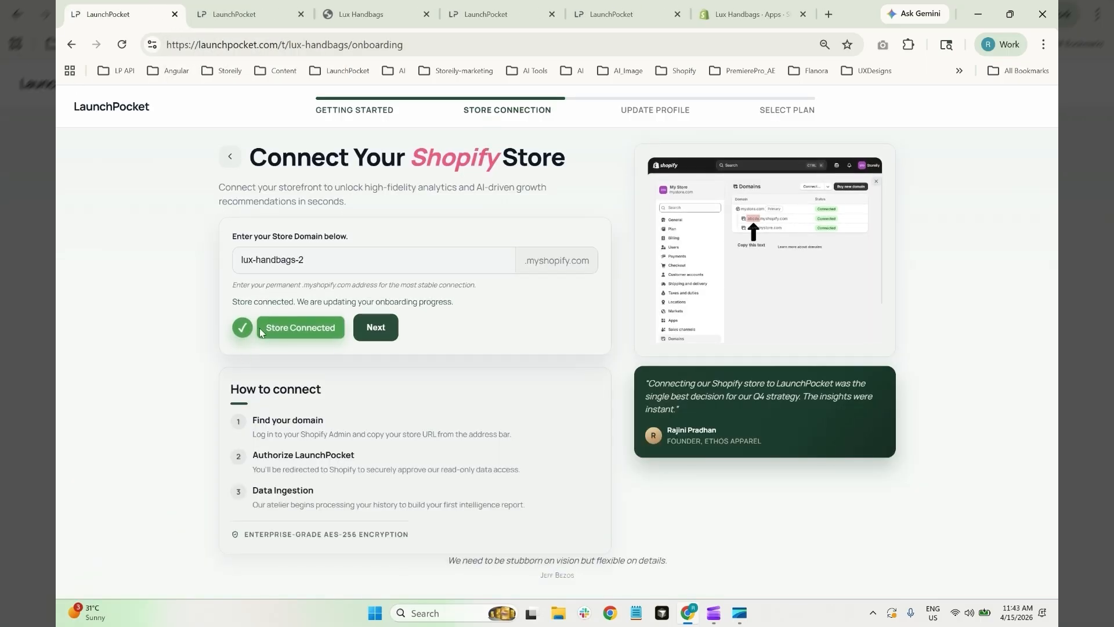
{"action": "left_click", "coordinate": [376, 327]}
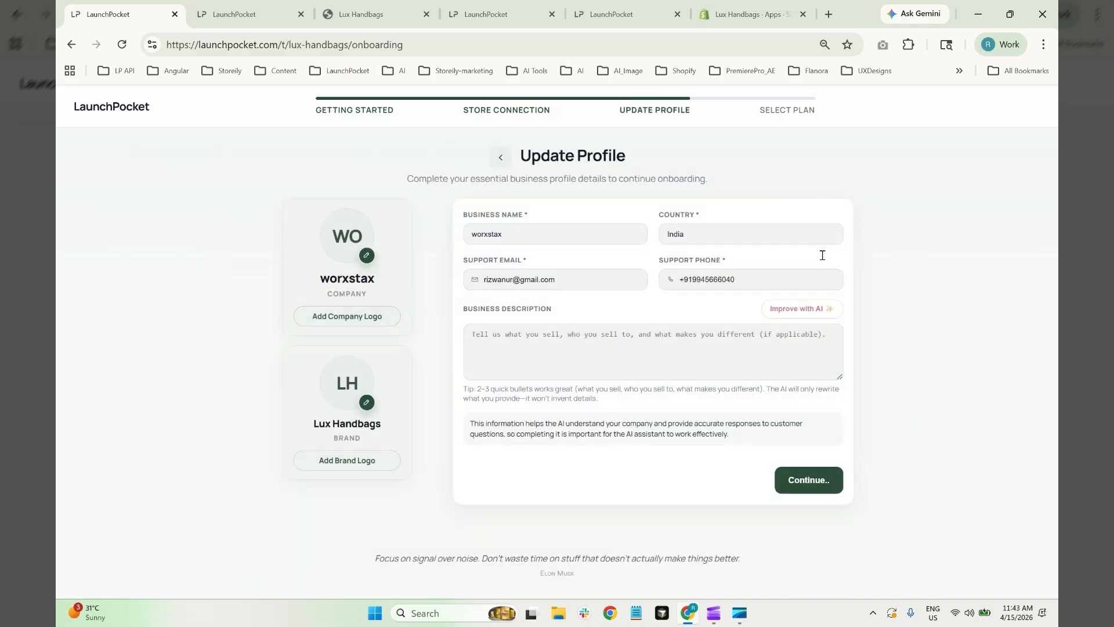
{"action": "left_click", "coordinate": [524, 334]}
{"action": "type", "text": "We "}
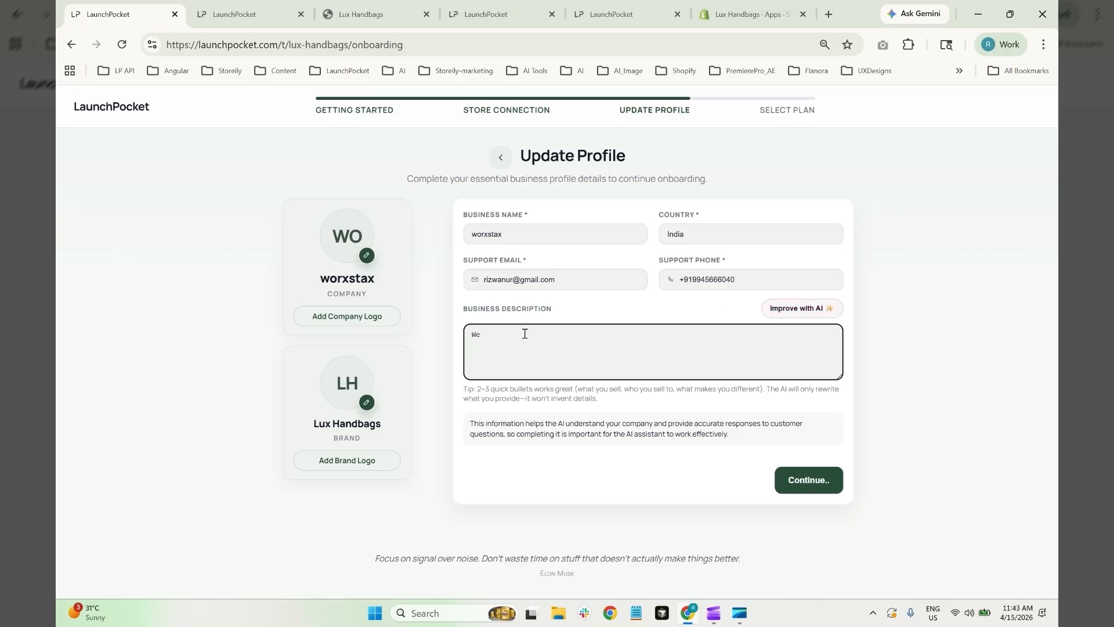
{"action": "type", "text": "deal in premium luxury handbags for woe"}
{"action": "type", "text": "en"}
{"action": "left_click", "coordinate": [800, 311]}
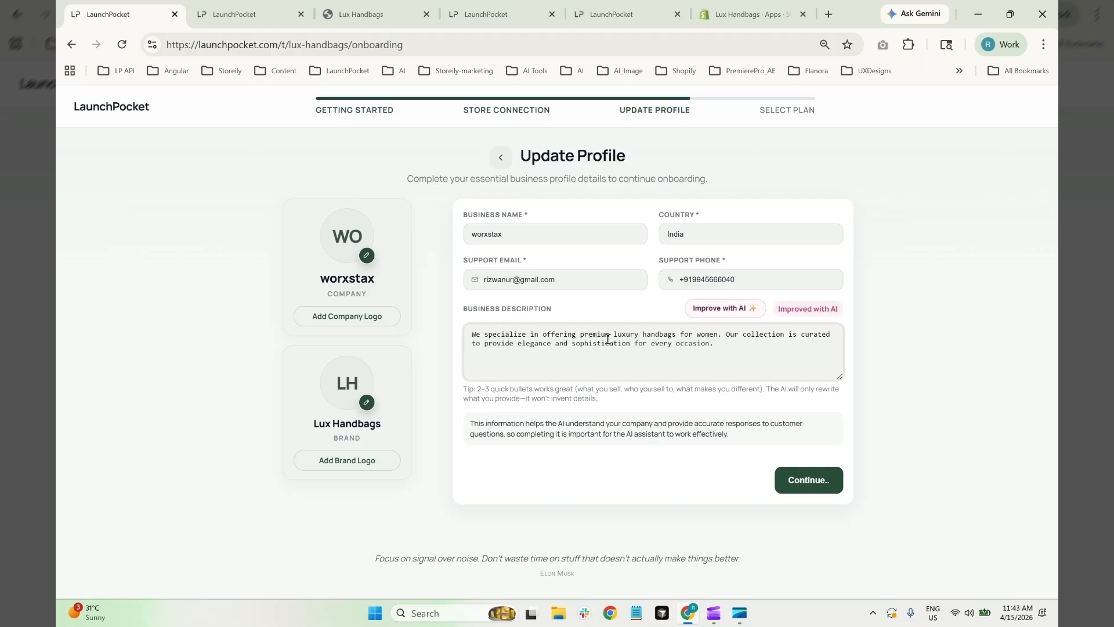
{"action": "left_click", "coordinate": [810, 481]}
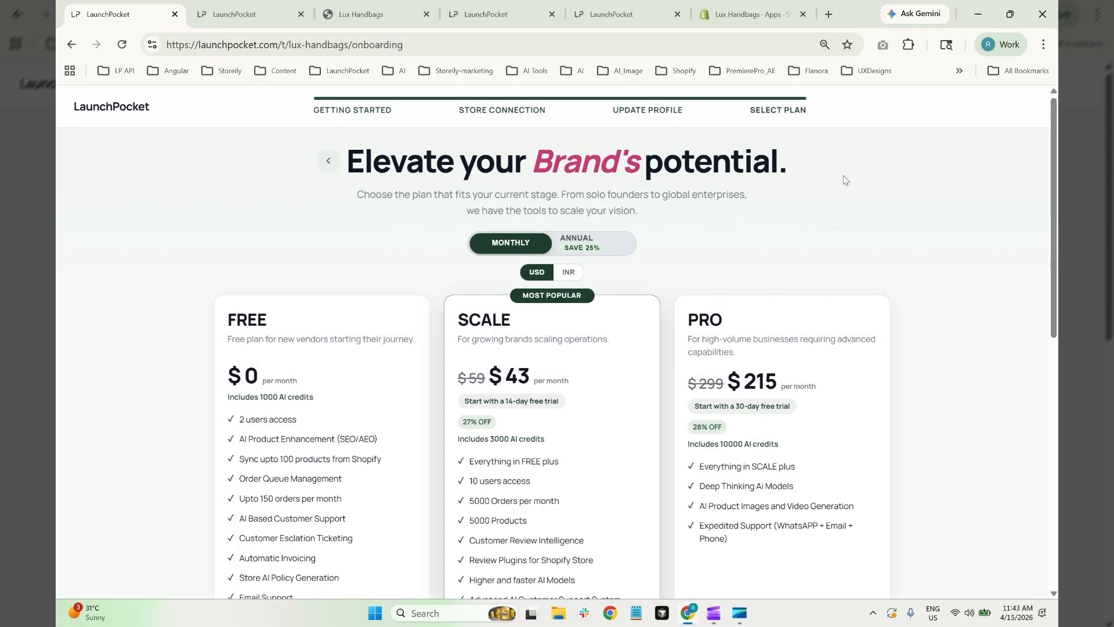
Choose the SCALE plan at $43 per month
{"action": "scroll", "coordinate": [813, 180], "scroll_direction": "down", "scroll_amount": 3}
{"action": "scroll", "coordinate": [844, 180], "scroll_direction": "up", "scroll_amount": 2}
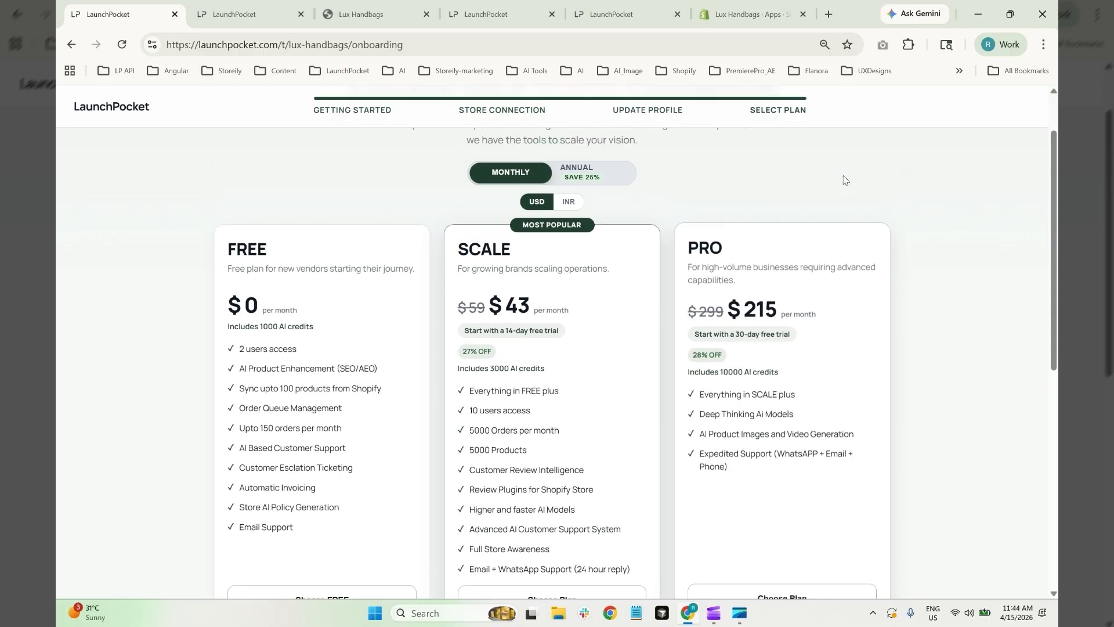
{"action": "scroll", "coordinate": [845, 180], "scroll_direction": "down", "scroll_amount": 1}
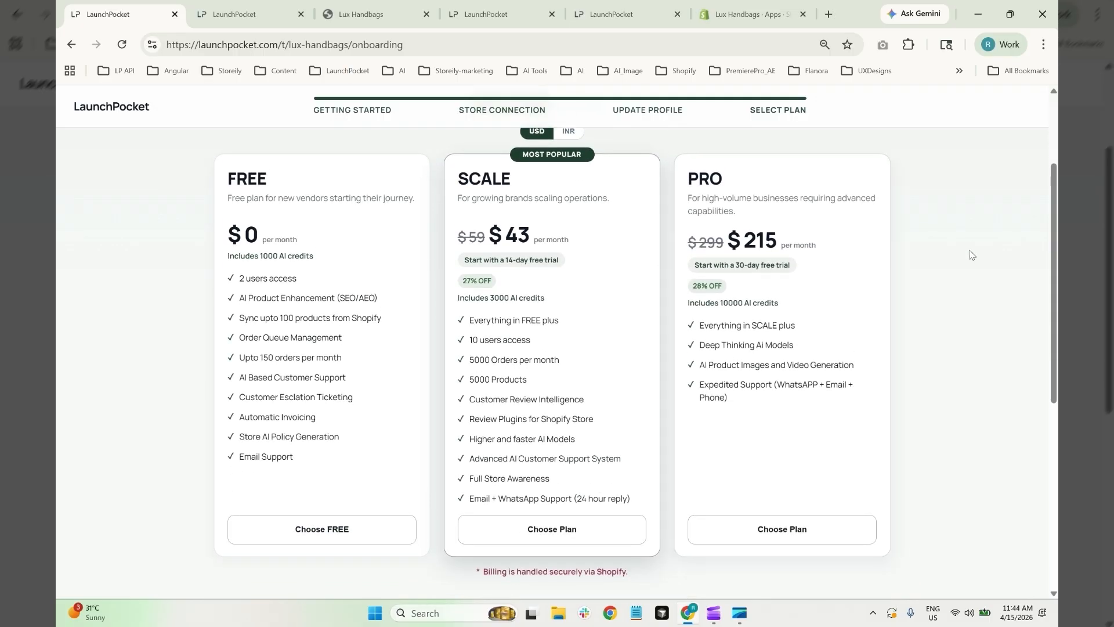
{"action": "left_click", "coordinate": [573, 529]}
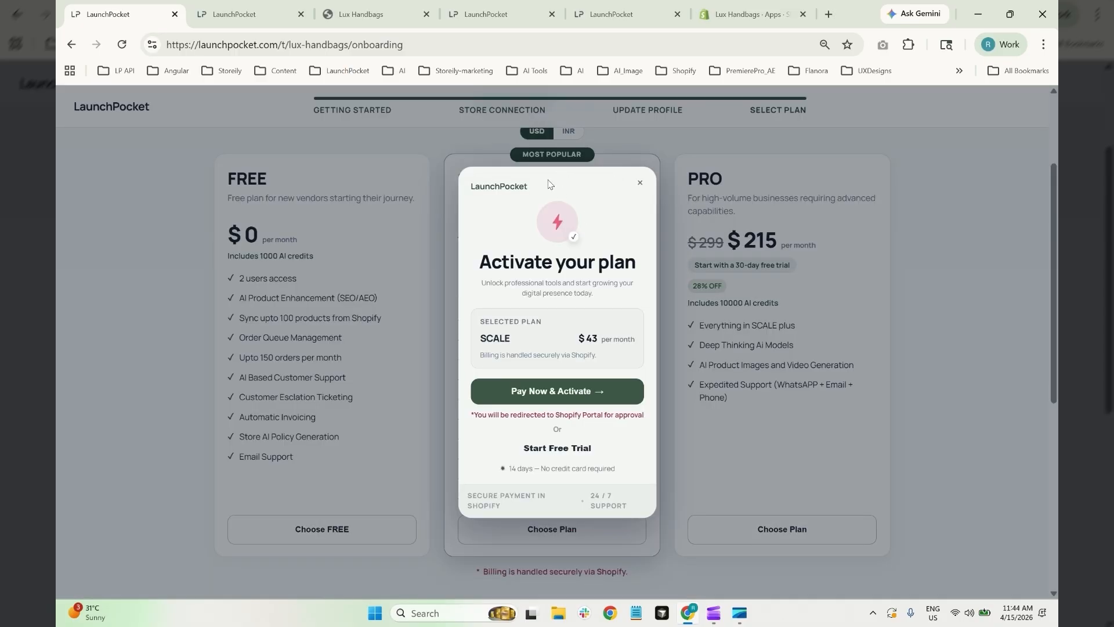
Pay for and approve the $43 monthly SCALE subscription in Shopify
{"action": "left_click", "coordinate": [557, 392]}
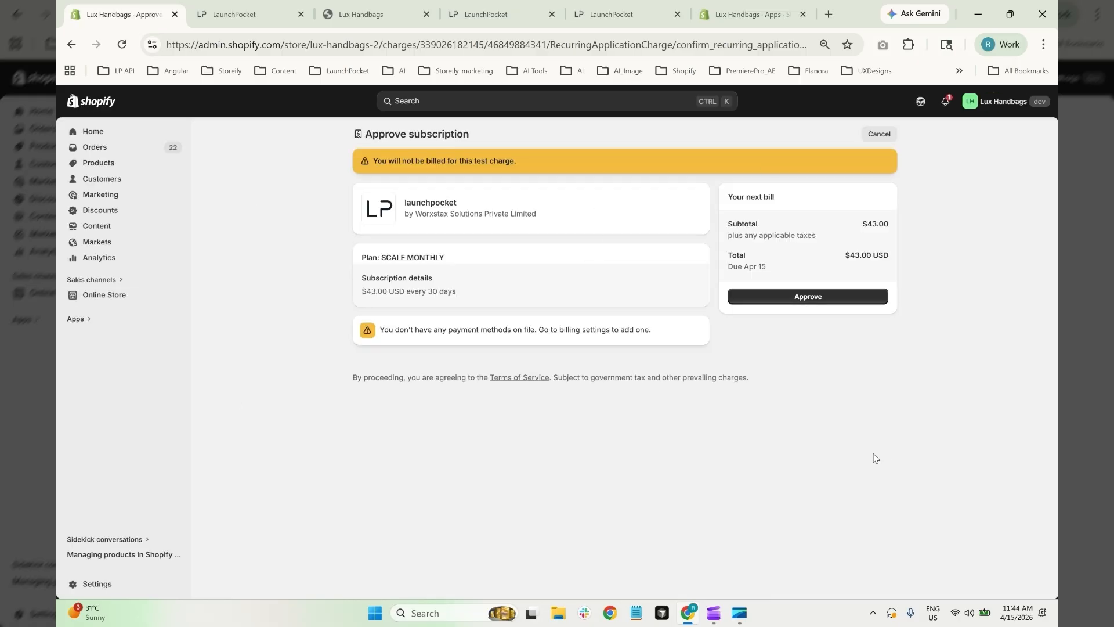
{"action": "left_click", "coordinate": [810, 298]}
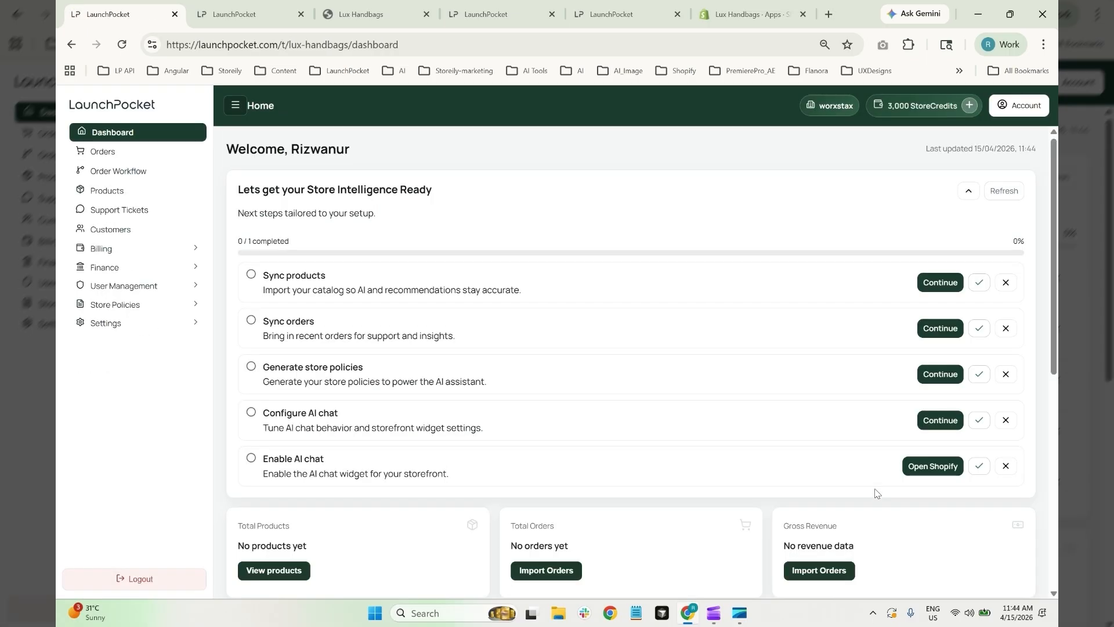
{"action": "scroll", "coordinate": [618, 313], "scroll_direction": "down", "scroll_amount": 4}
{"action": "scroll", "coordinate": [619, 313], "scroll_direction": "up", "scroll_amount": 4}
{"action": "scroll", "coordinate": [458, 167], "scroll_direction": "down", "scroll_amount": 4}
{"action": "scroll", "coordinate": [383, 165], "scroll_direction": "up", "scroll_amount": 4}
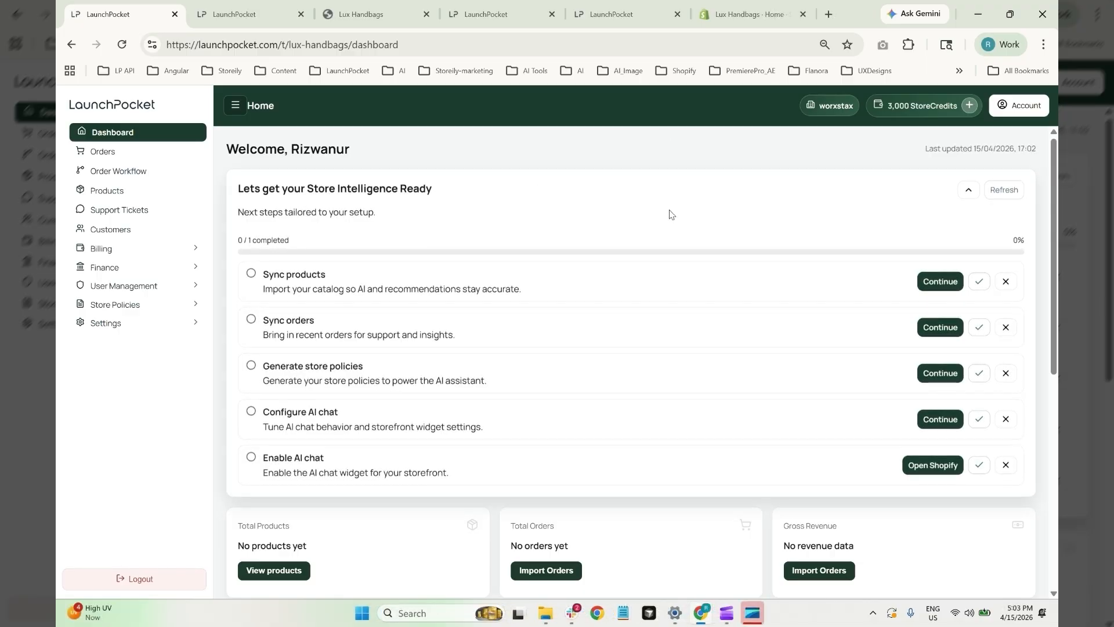
{"action": "scroll", "coordinate": [668, 212], "scroll_direction": "down", "scroll_amount": 1}
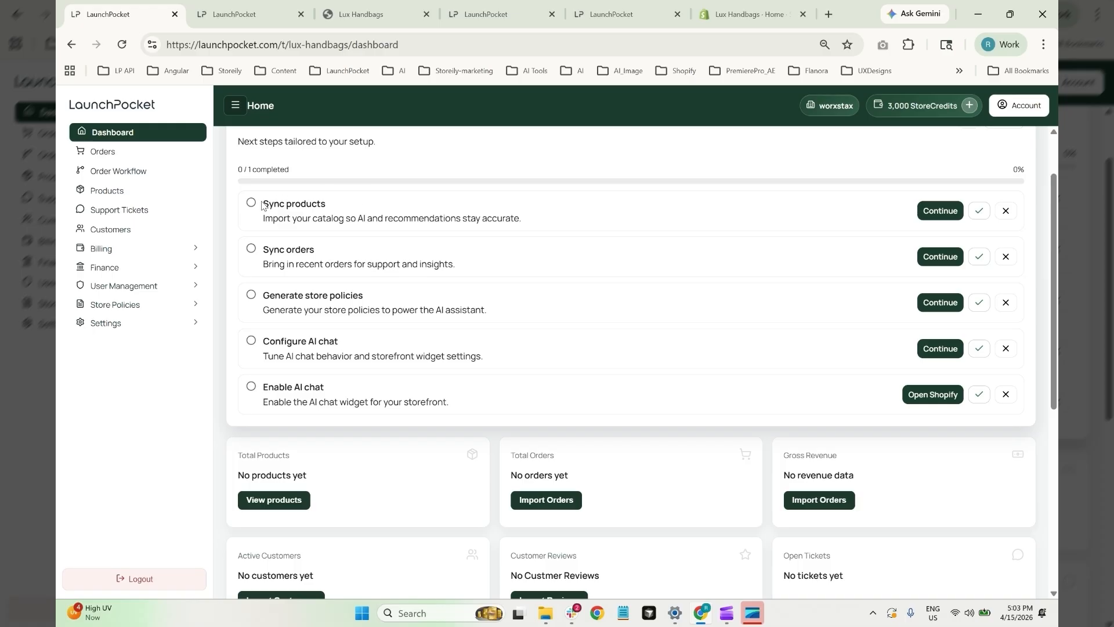
Sync the first 10 products from the Shopify store and view the product table
{"action": "left_click", "coordinate": [939, 219]}
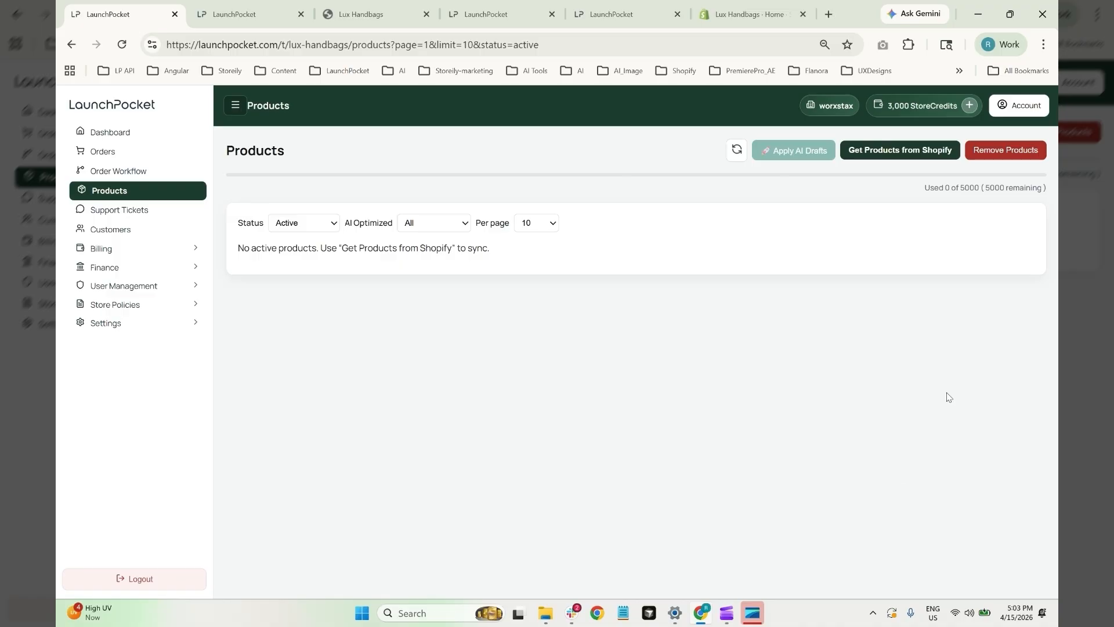
{"action": "left_click", "coordinate": [919, 151]}
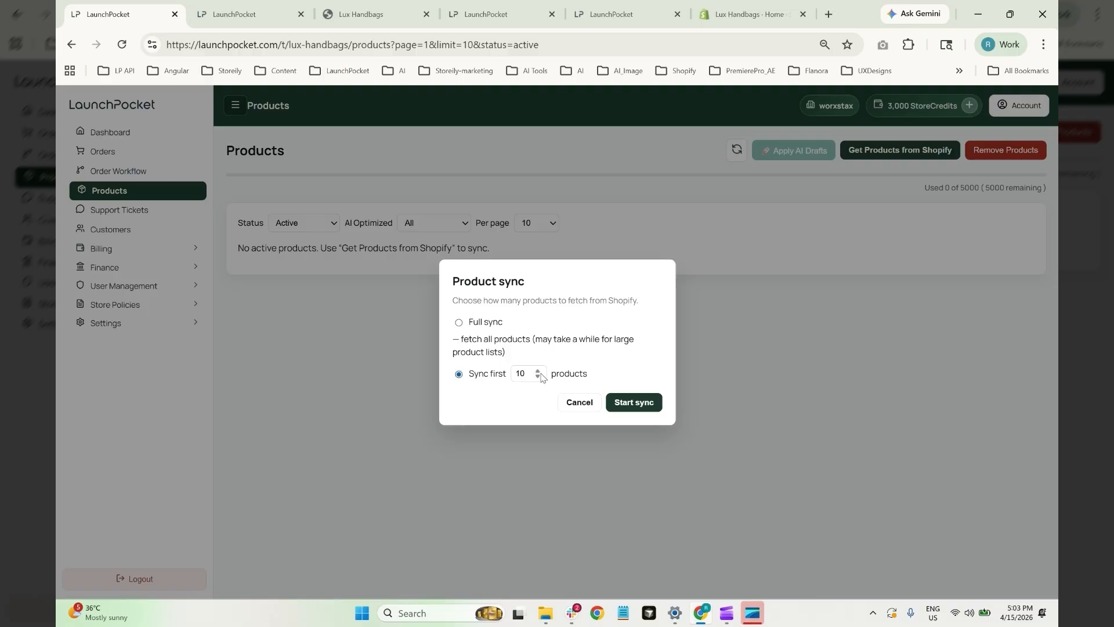
{"action": "left_click", "coordinate": [637, 404]}
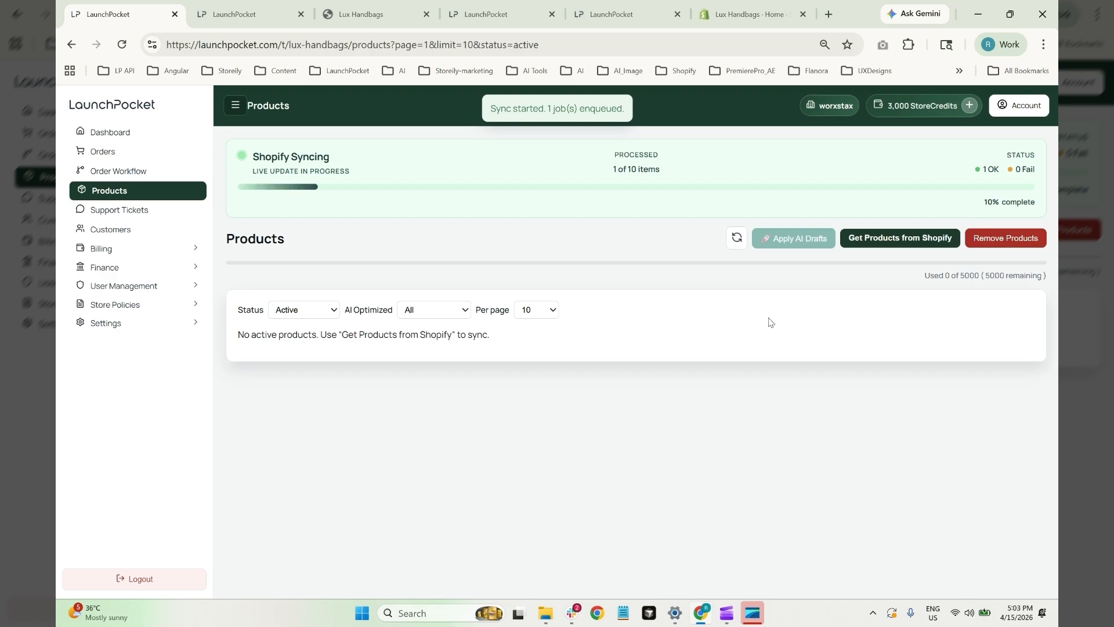
{"action": "scroll", "coordinate": [638, 261], "scroll_direction": "down", "scroll_amount": 3}
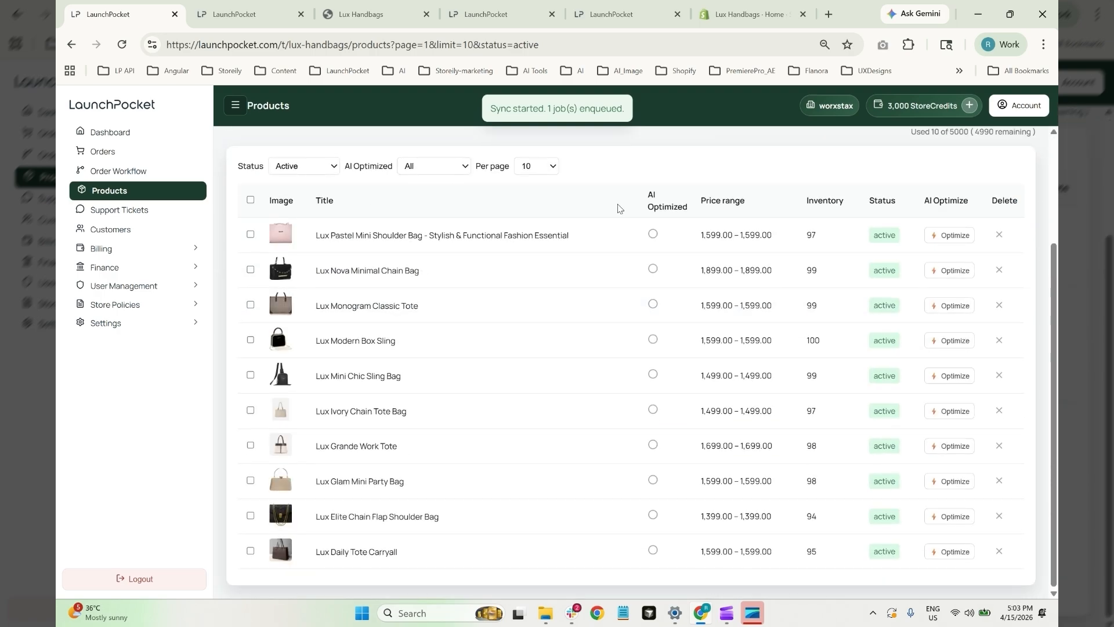
Open and review the Lux Pastel Mini Shoulder Bag's product details
{"action": "left_click", "coordinate": [412, 238]}
{"action": "scroll", "coordinate": [734, 324], "scroll_direction": "down", "scroll_amount": 2}
{"action": "scroll", "coordinate": [725, 297], "scroll_direction": "up", "scroll_amount": 2}
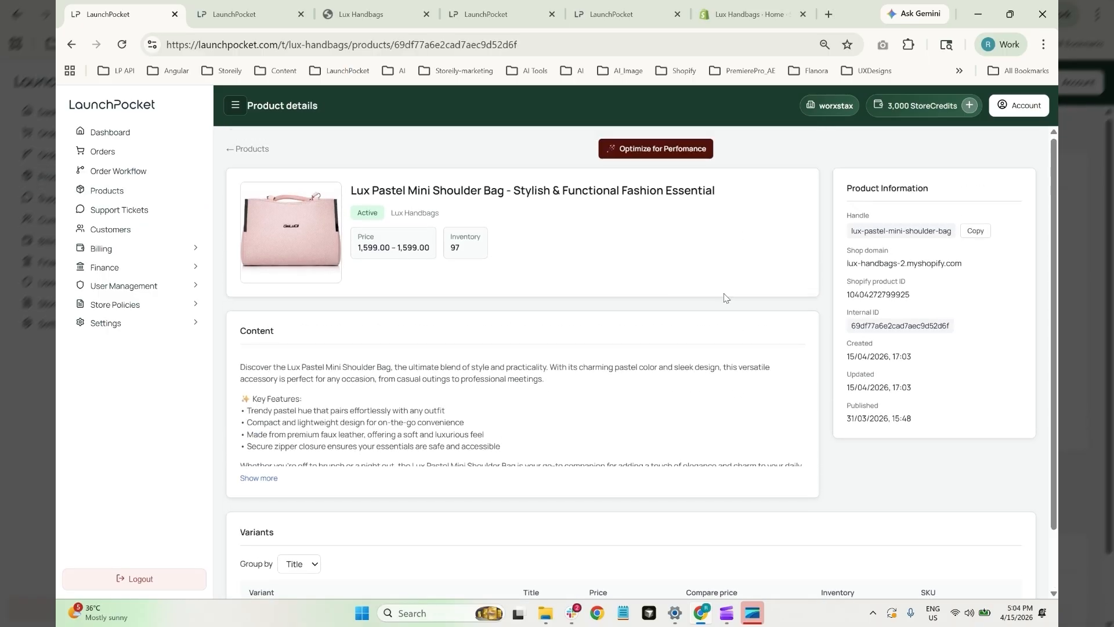
{"action": "scroll", "coordinate": [725, 298], "scroll_direction": "down", "scroll_amount": 1}
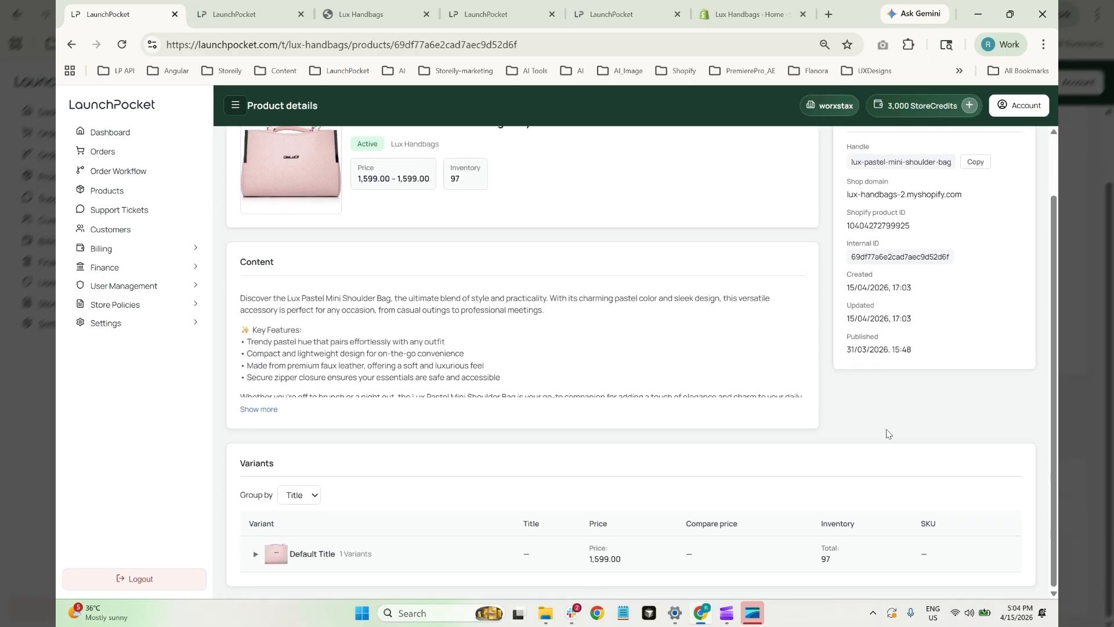
{"action": "scroll", "coordinate": [886, 434], "scroll_direction": "up", "scroll_amount": 1}
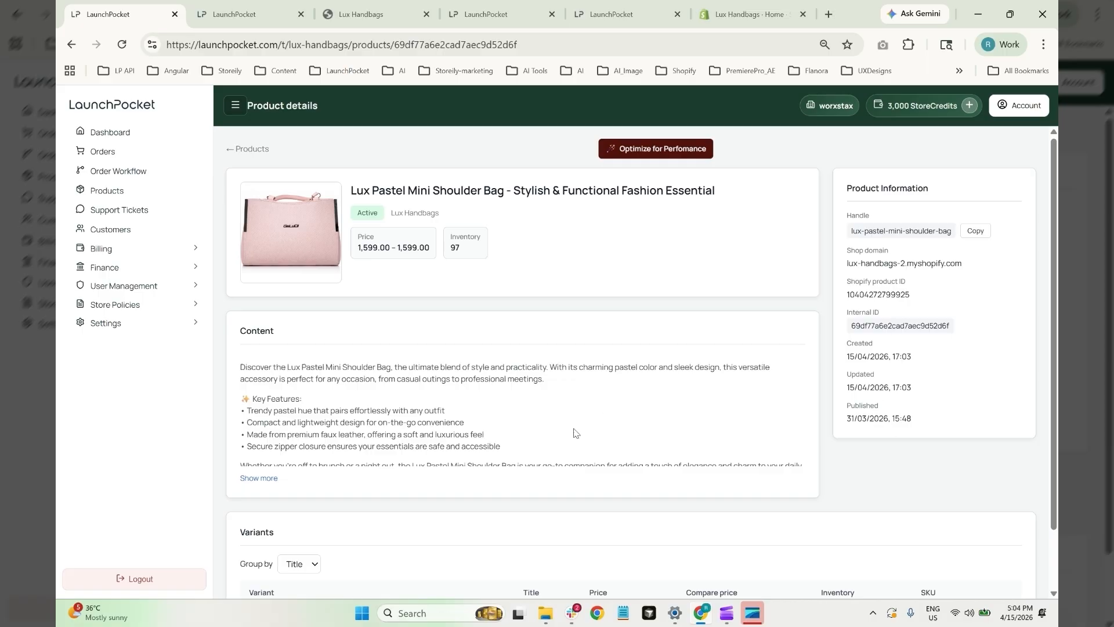
{"action": "scroll", "coordinate": [487, 428], "scroll_direction": "down", "scroll_amount": 1}
{"action": "scroll", "coordinate": [544, 442], "scroll_direction": "up", "scroll_amount": 1}
Generate the AI draft and review its suggested title, description and SEO fields
{"action": "left_click", "coordinate": [674, 155]}
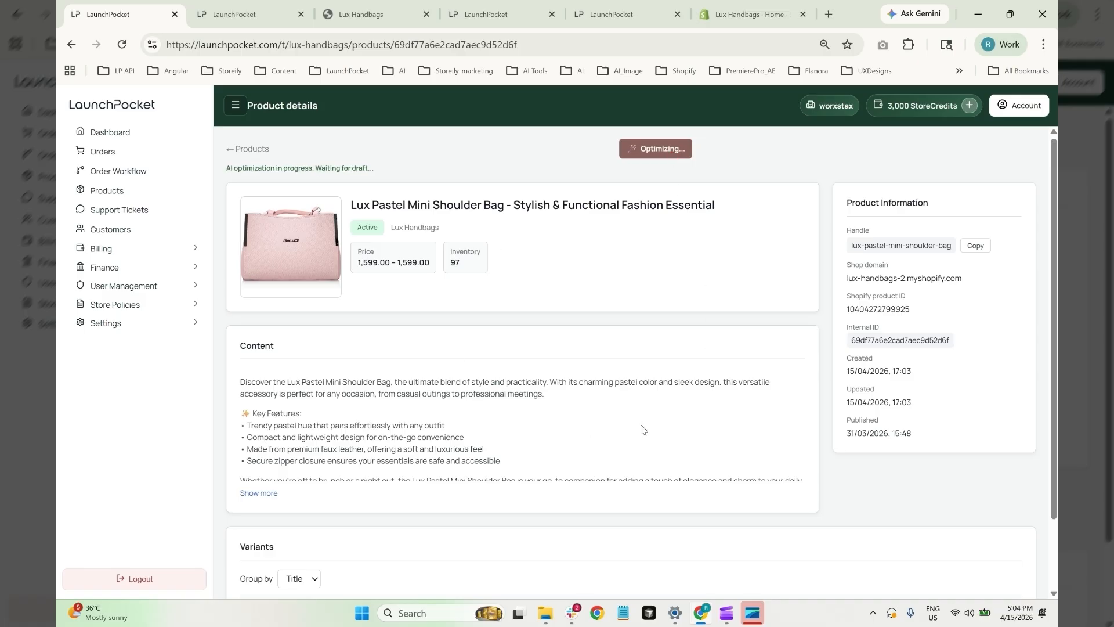
{"action": "scroll", "coordinate": [643, 430], "scroll_direction": "down", "scroll_amount": 2}
{"action": "scroll", "coordinate": [644, 430], "scroll_direction": "up", "scroll_amount": 2}
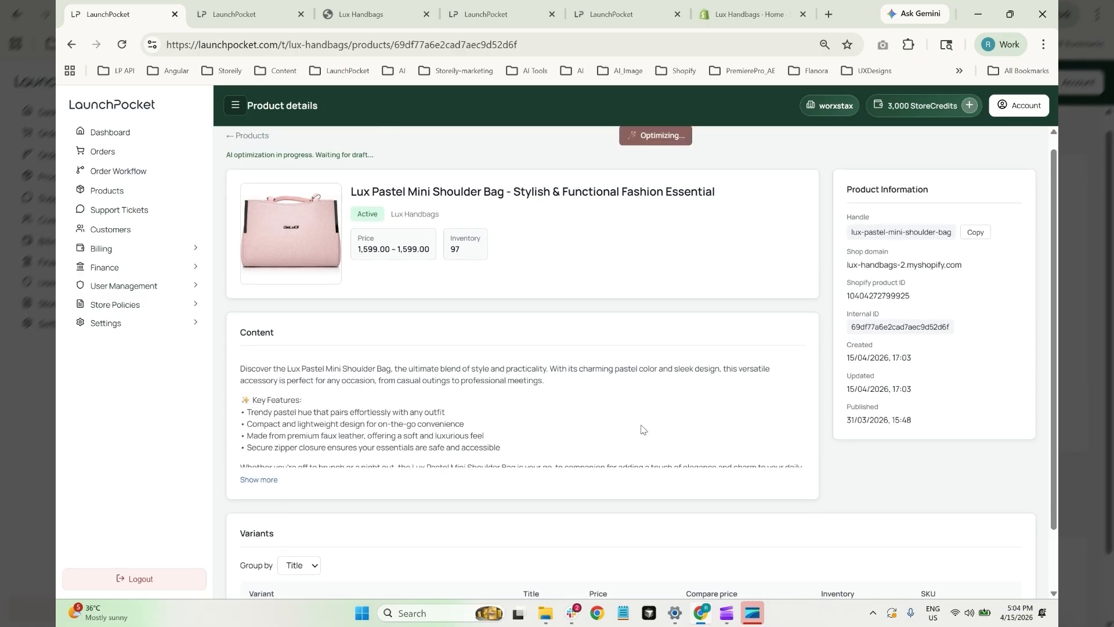
{"action": "scroll", "coordinate": [642, 430], "scroll_direction": "down", "scroll_amount": 2}
{"action": "scroll", "coordinate": [642, 430], "scroll_direction": "up", "scroll_amount": 2}
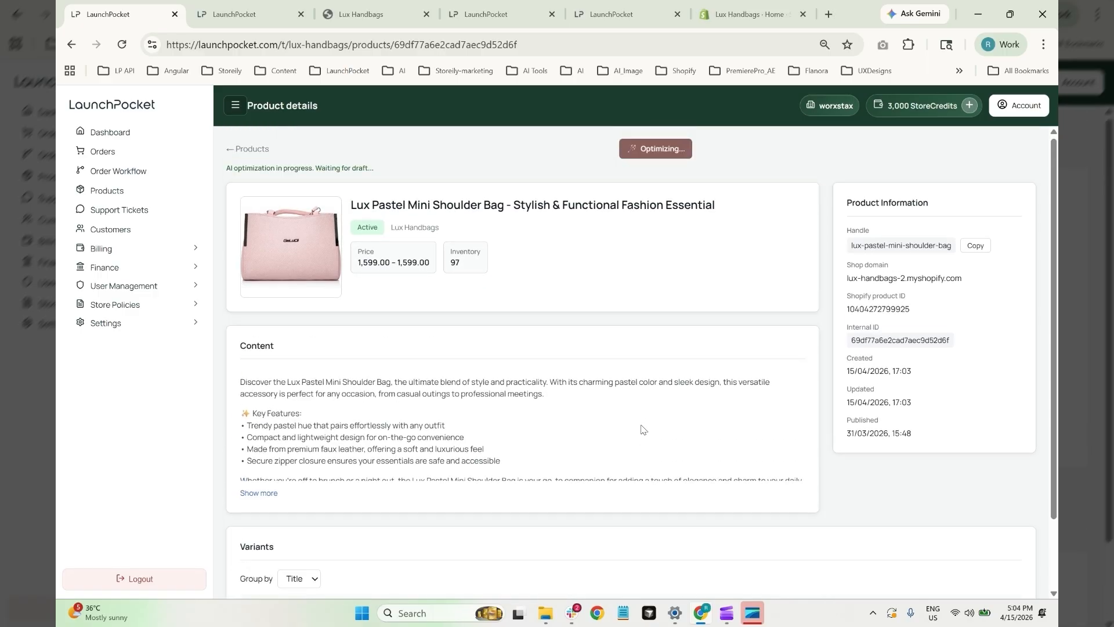
{"action": "scroll", "coordinate": [666, 358], "scroll_direction": "down", "scroll_amount": 3}
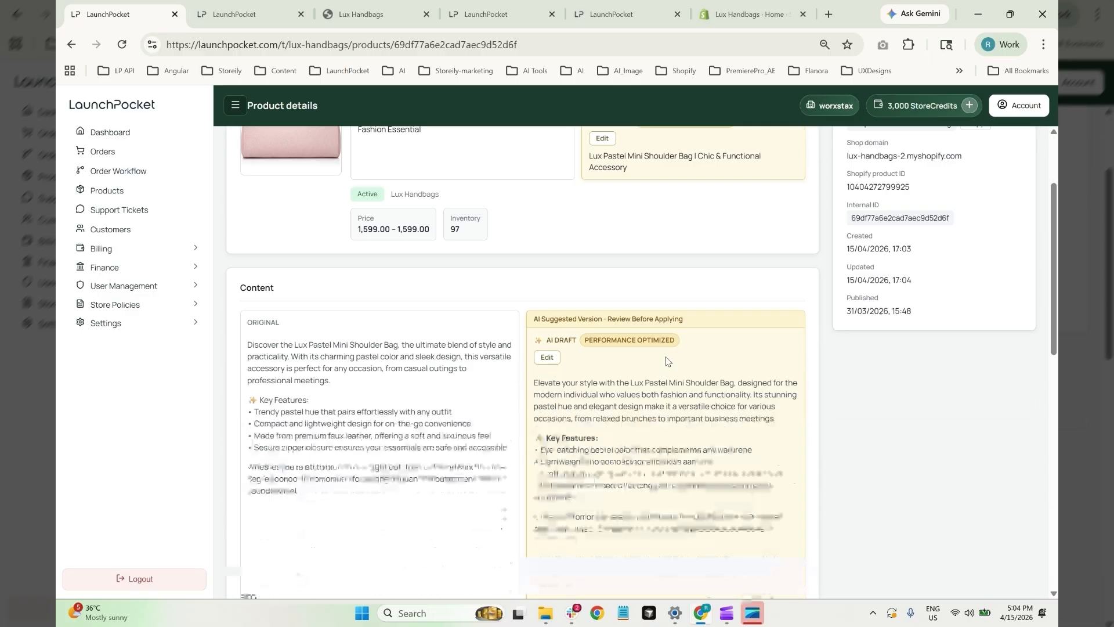
{"action": "scroll", "coordinate": [666, 358], "scroll_direction": "down", "scroll_amount": 3}
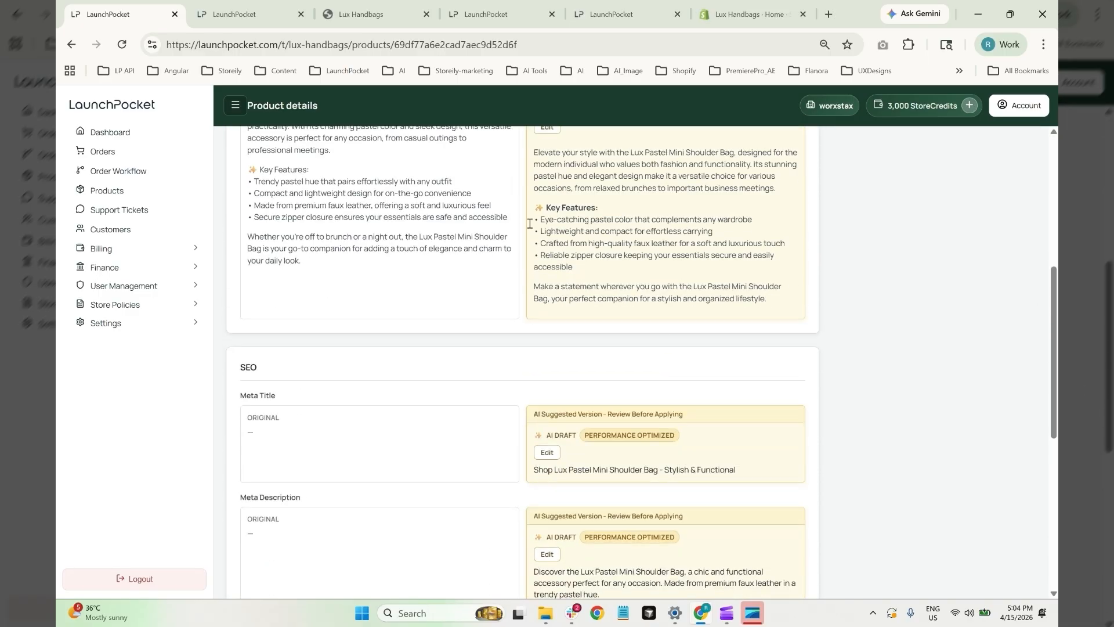
{"action": "scroll", "coordinate": [643, 360], "scroll_direction": "down", "scroll_amount": 1}
{"action": "scroll", "coordinate": [561, 391], "scroll_direction": "up", "scroll_amount": 2}
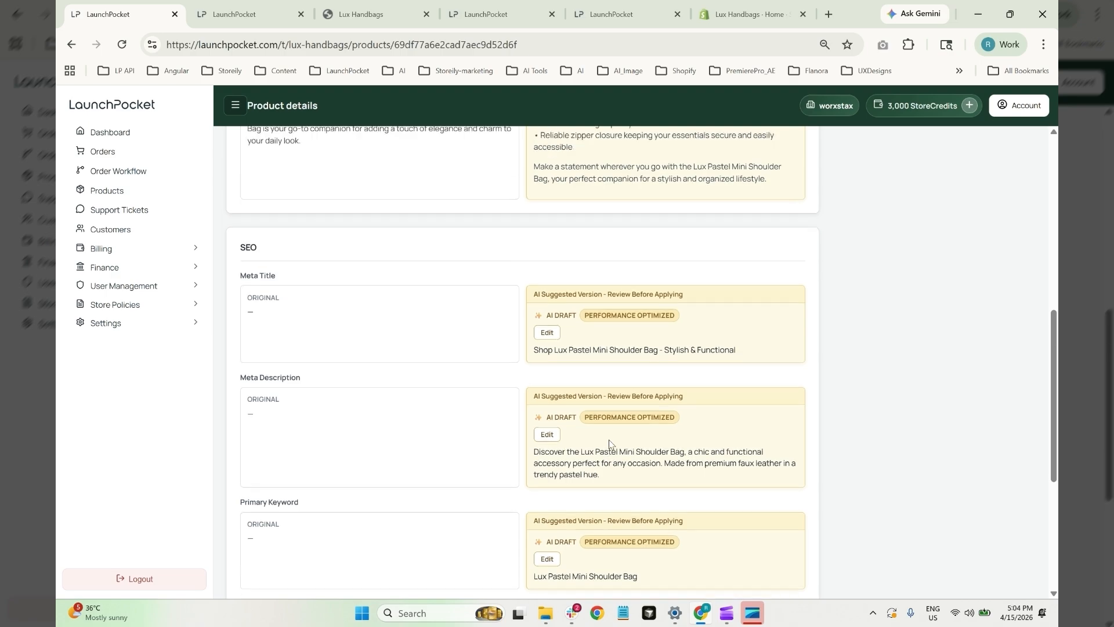
{"action": "scroll", "coordinate": [701, 430], "scroll_direction": "down", "scroll_amount": 5}
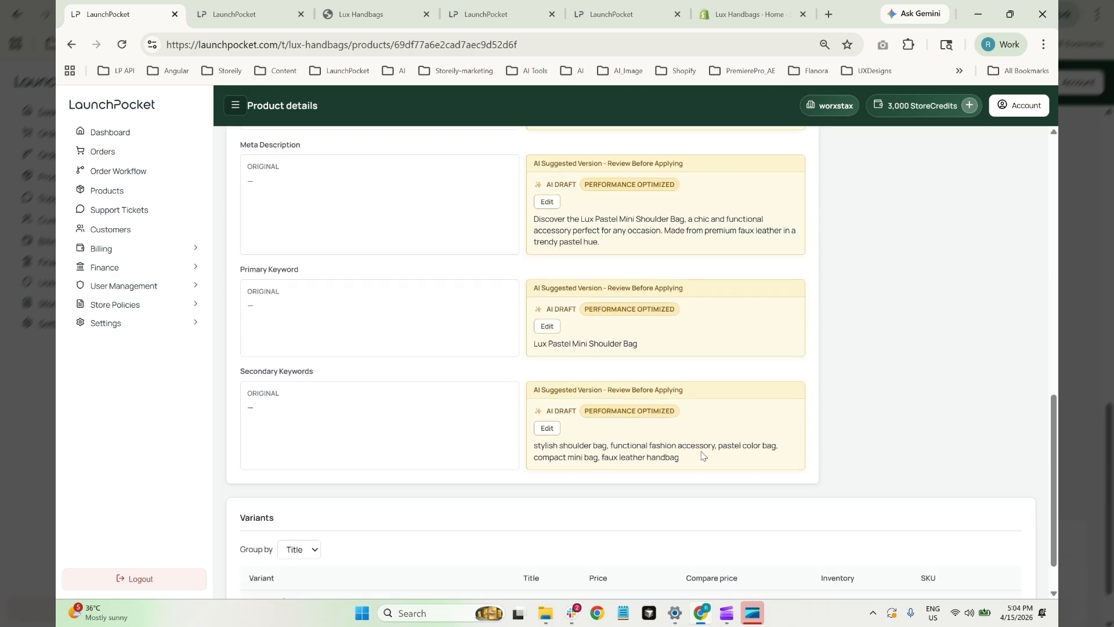
{"action": "scroll", "coordinate": [702, 455], "scroll_direction": "up", "scroll_amount": 3}
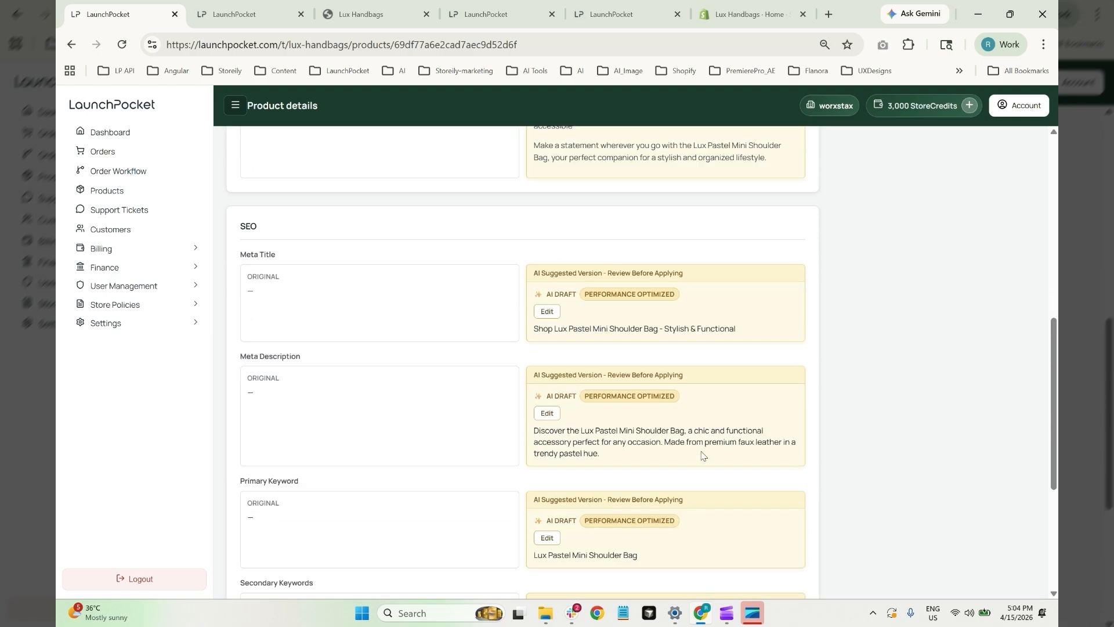
{"action": "scroll", "coordinate": [702, 455], "scroll_direction": "up", "scroll_amount": 4}
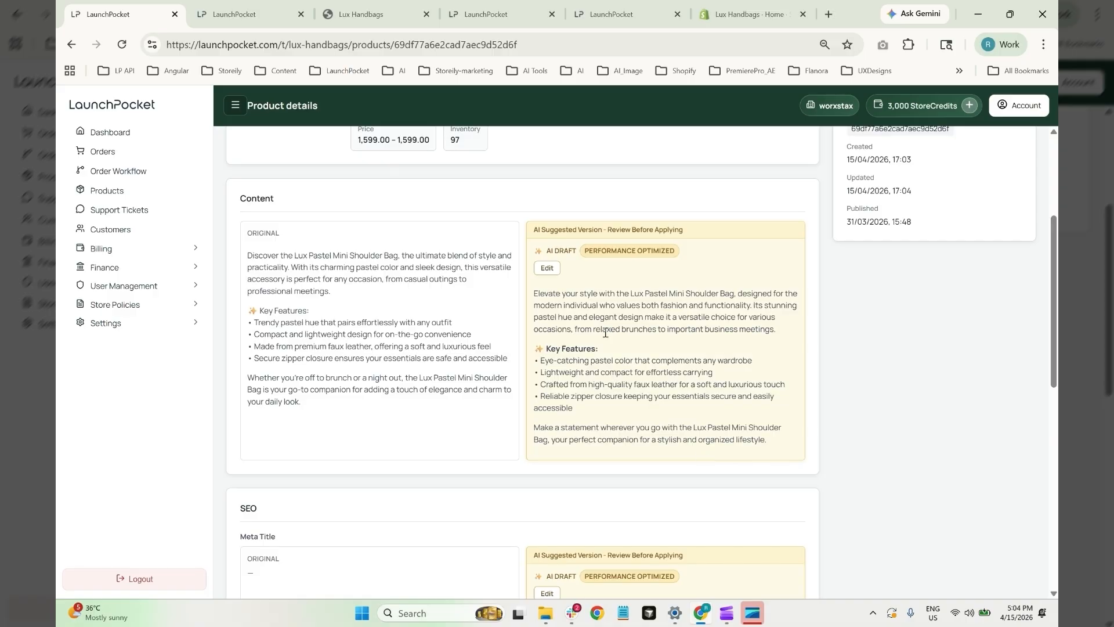
{"action": "scroll", "coordinate": [605, 333], "scroll_direction": "down", "scroll_amount": 2}
{"action": "scroll", "coordinate": [598, 330], "scroll_direction": "up", "scroll_amount": 5}
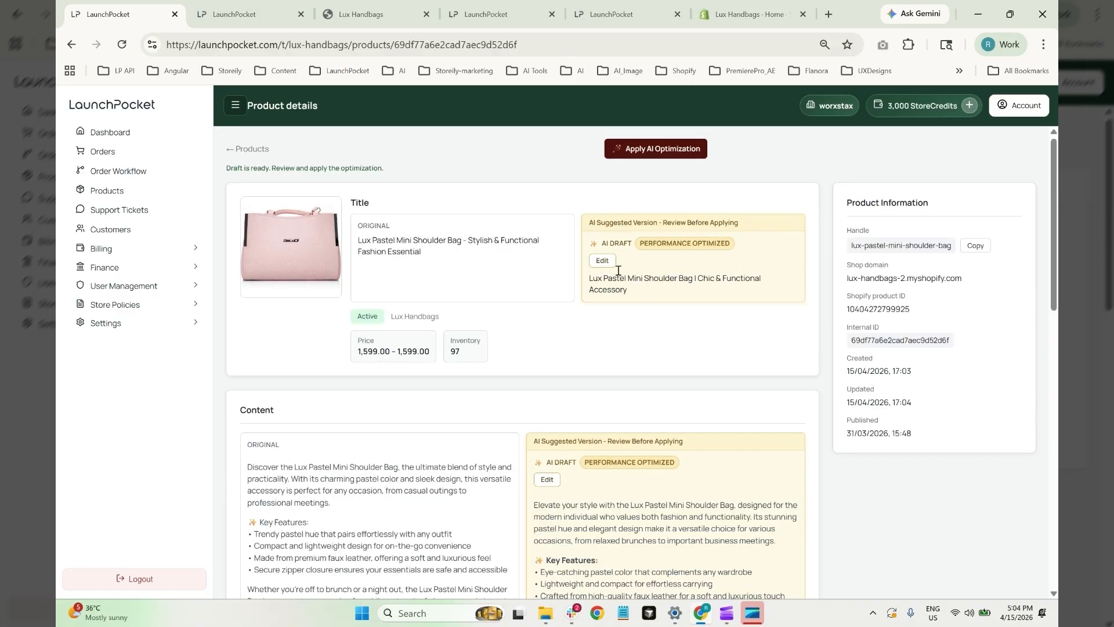
Apply the AI optimization to the pastel shoulder bag, then select all ten products
{"action": "left_click", "coordinate": [659, 152]}
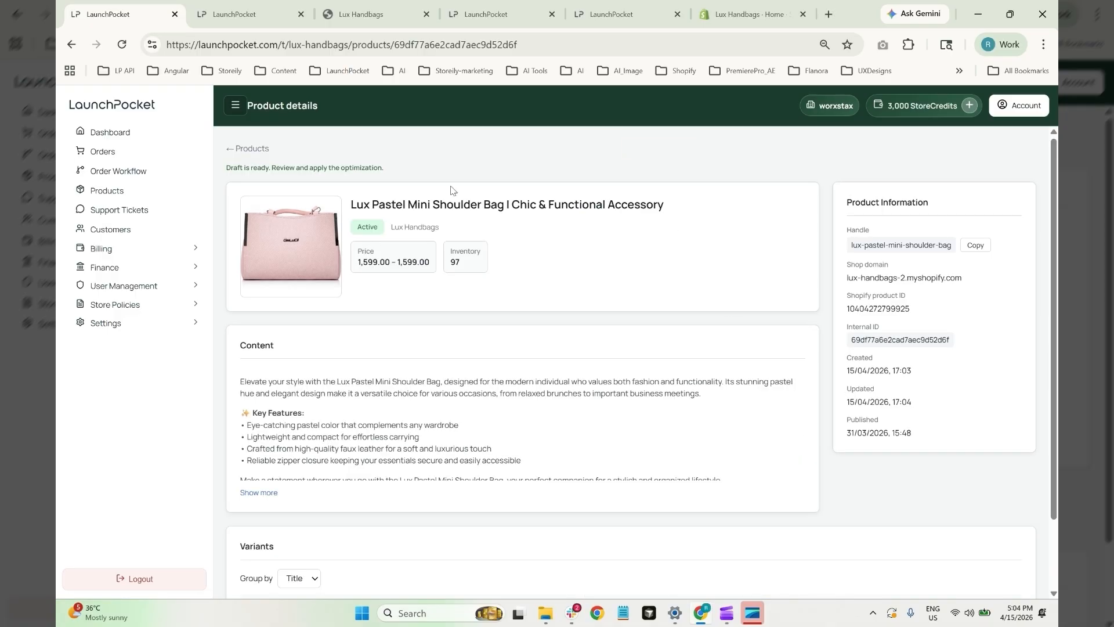
{"action": "left_click", "coordinate": [253, 152]}
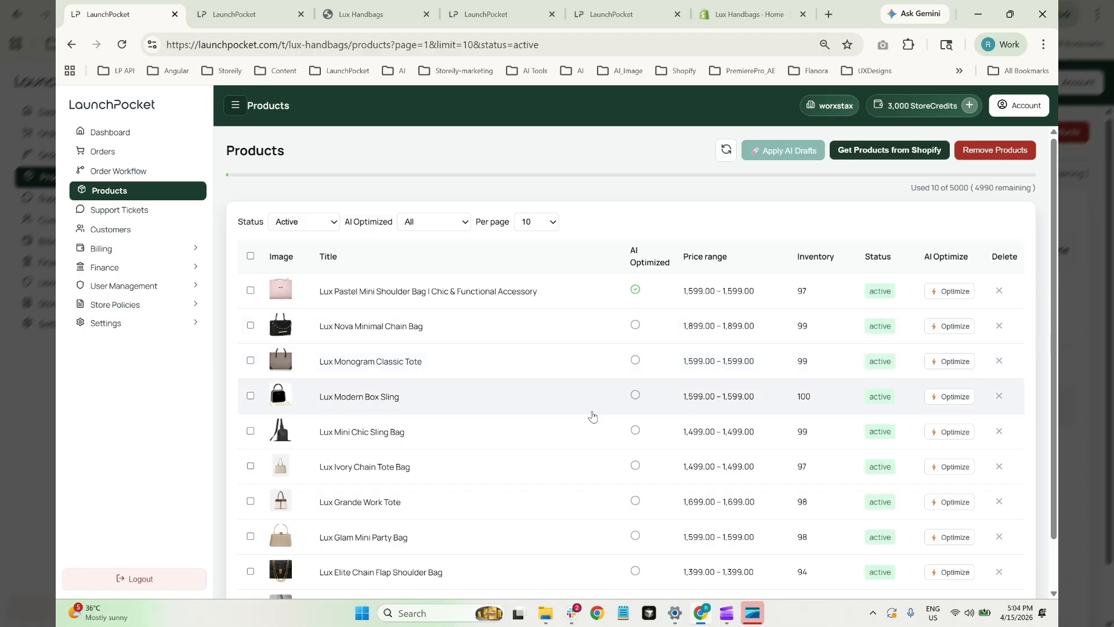
{"action": "left_click", "coordinate": [250, 256]}
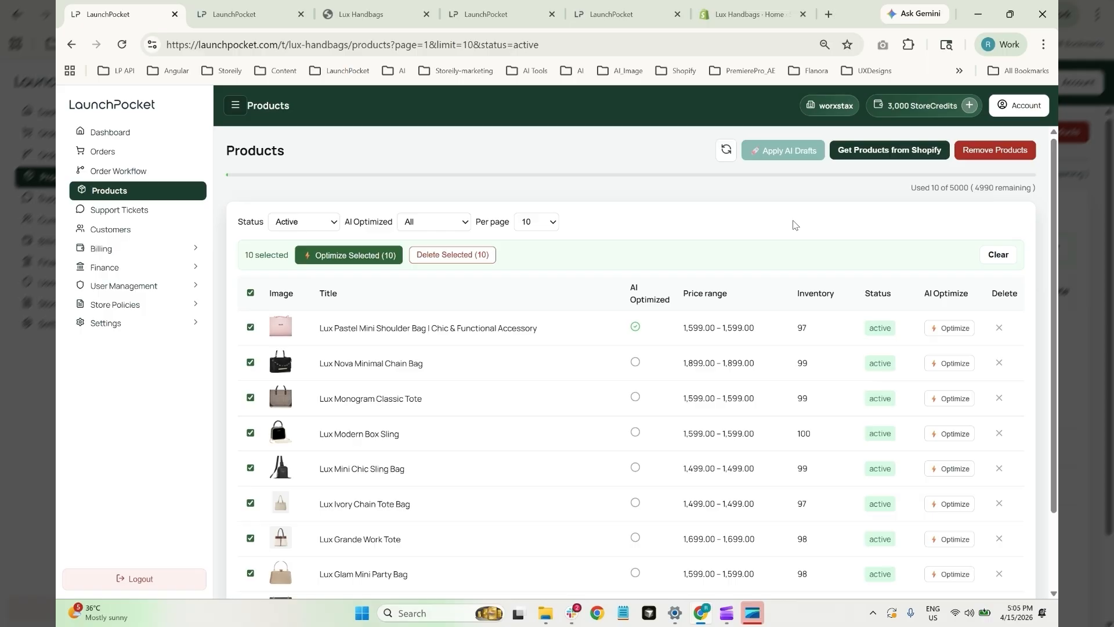
{"action": "mouse_move", "coordinate": [753, 617]}
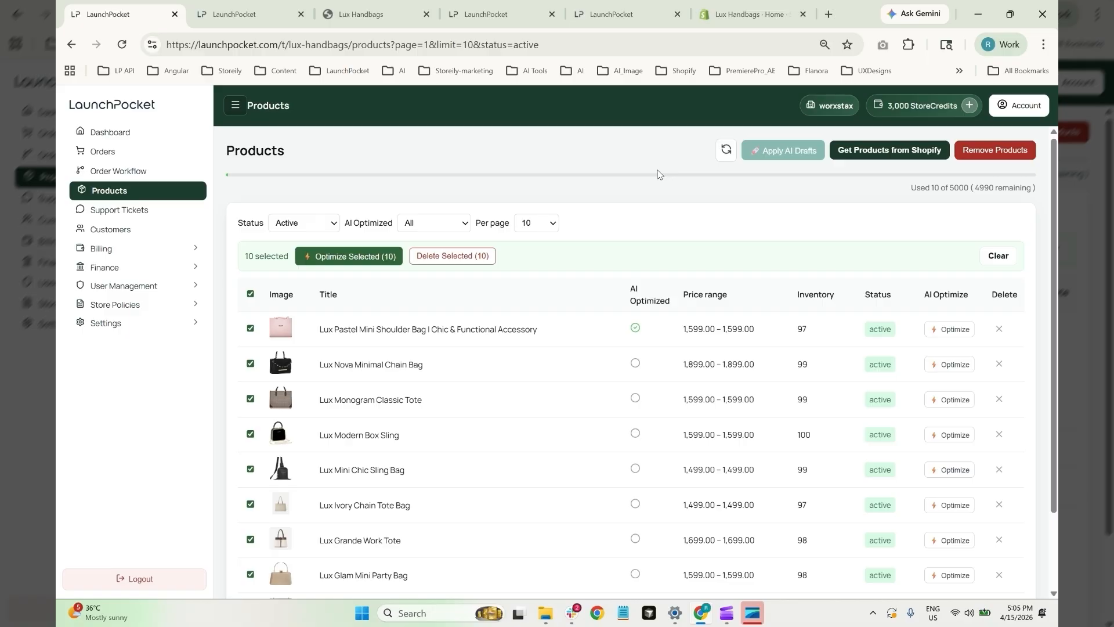
Continue the dashboard's Sync orders step, then switch to the lp-dev1 store's Orders tab
{"action": "left_click", "coordinate": [98, 152]}
{"action": "left_click", "coordinate": [127, 133]}
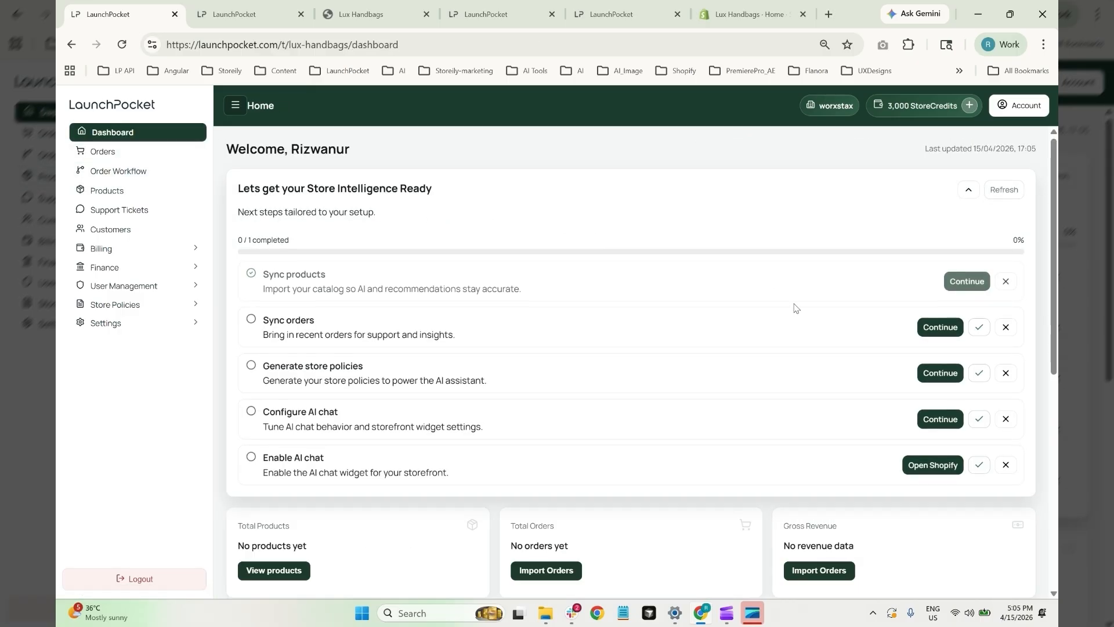
{"action": "left_click", "coordinate": [936, 329]}
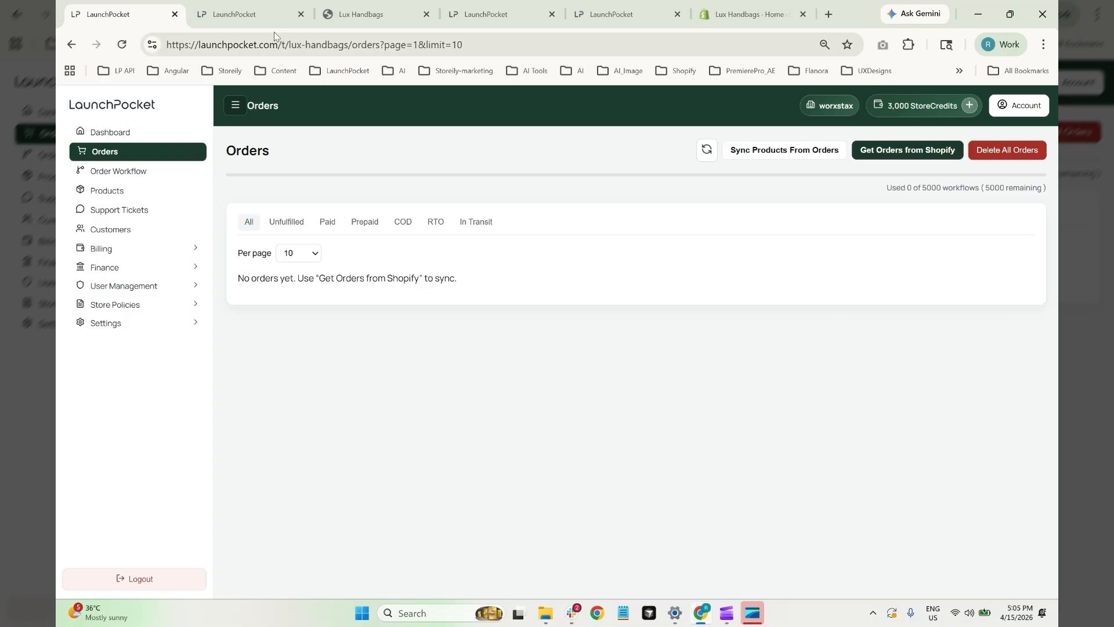
{"action": "left_click", "coordinate": [250, 14]}
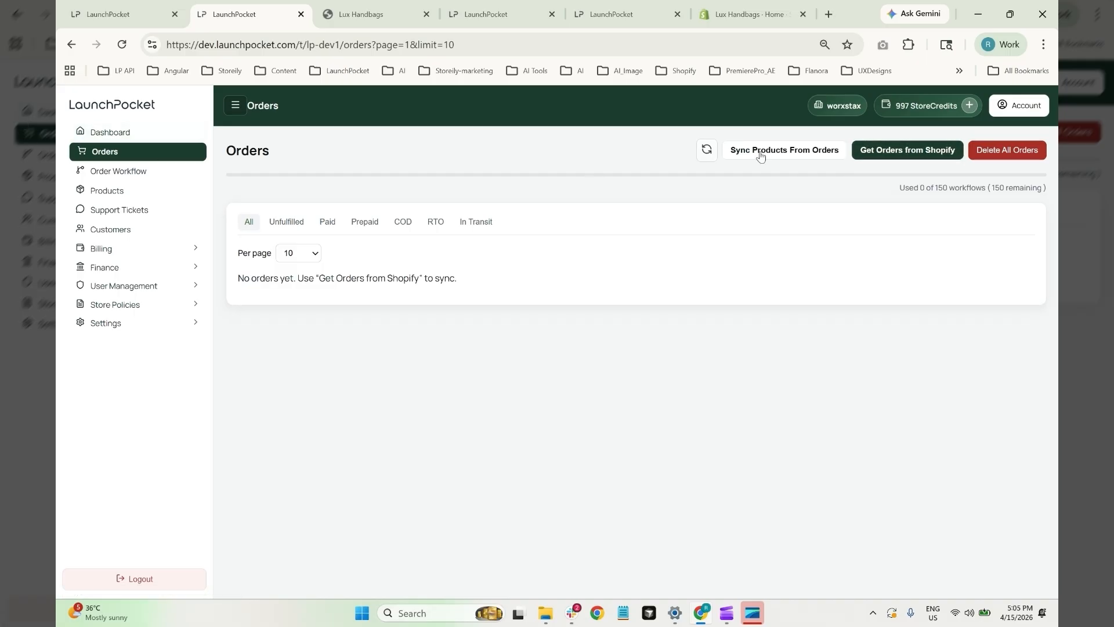
Sync the first 10 Shopify orders into the workflow, filling Orders with #LP1028–#LP1037
{"action": "left_click", "coordinate": [905, 150]}
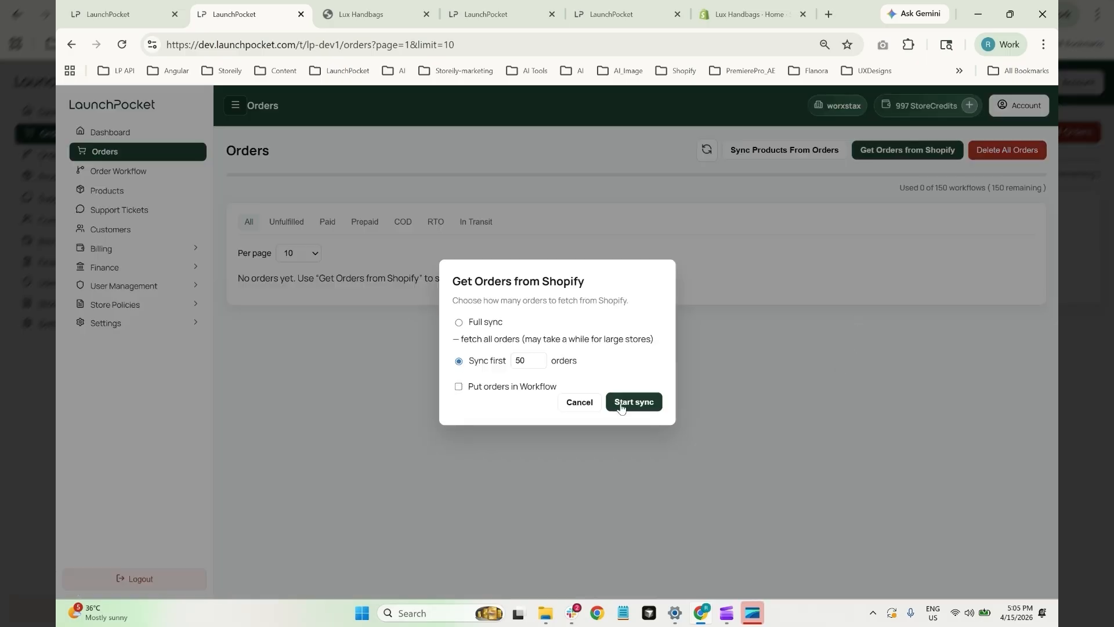
{"action": "left_click_drag", "start_coordinate": [530, 362], "coordinate": [516, 361]}
{"action": "type", "text": "10"}
{"action": "left_click", "coordinate": [458, 387]}
{"action": "left_click", "coordinate": [639, 401]}
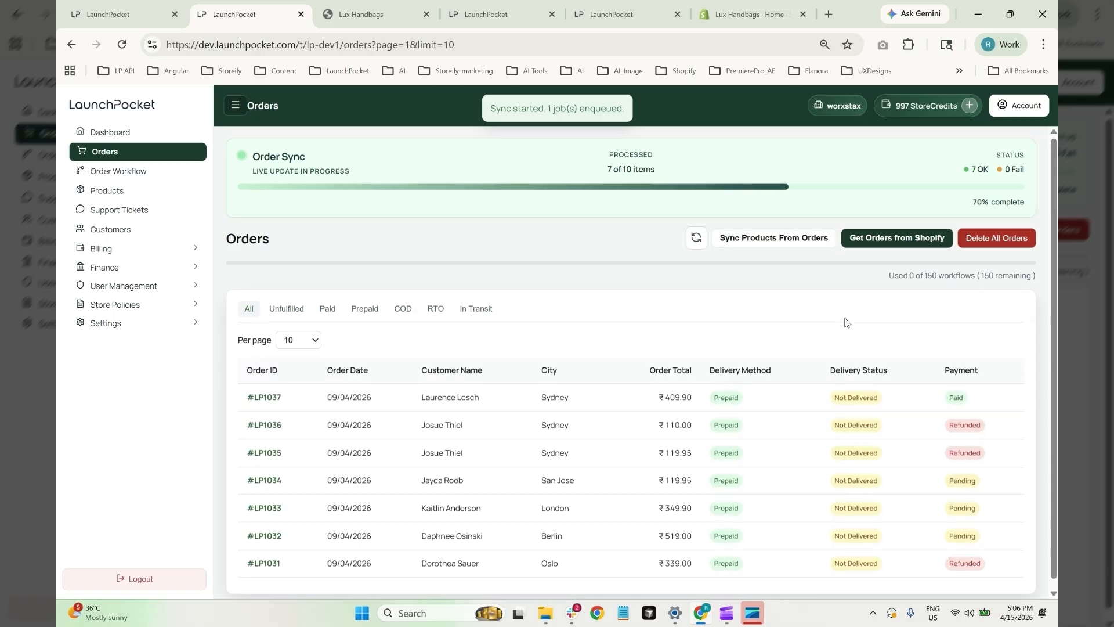
{"action": "scroll", "coordinate": [845, 322], "scroll_direction": "down", "scroll_amount": 2}
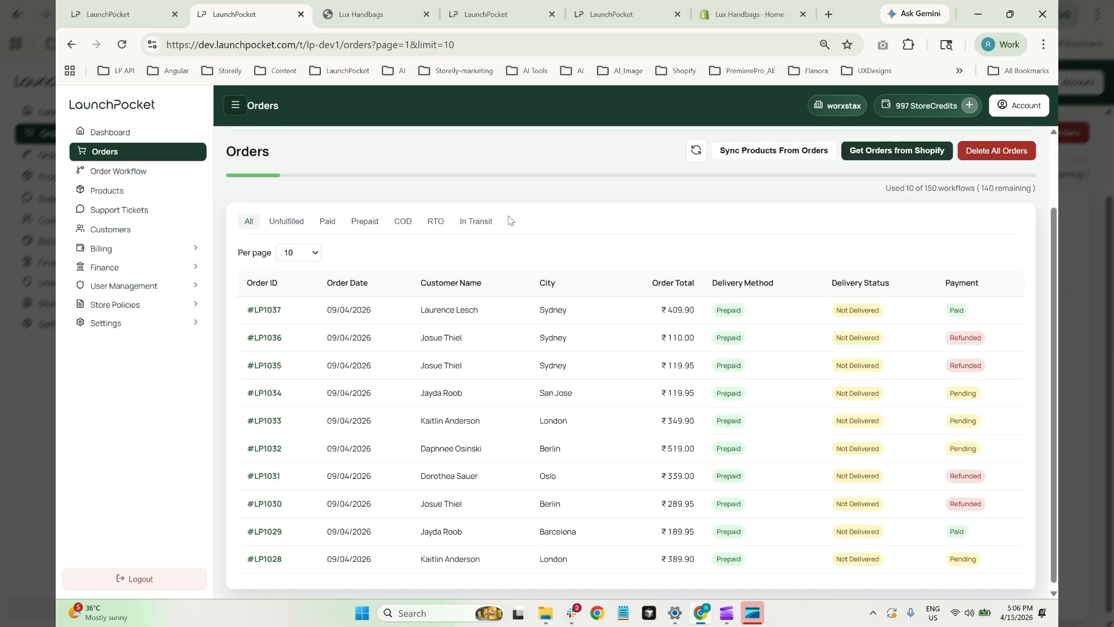
{"action": "scroll", "coordinate": [498, 238], "scroll_direction": "up", "scroll_amount": 1}
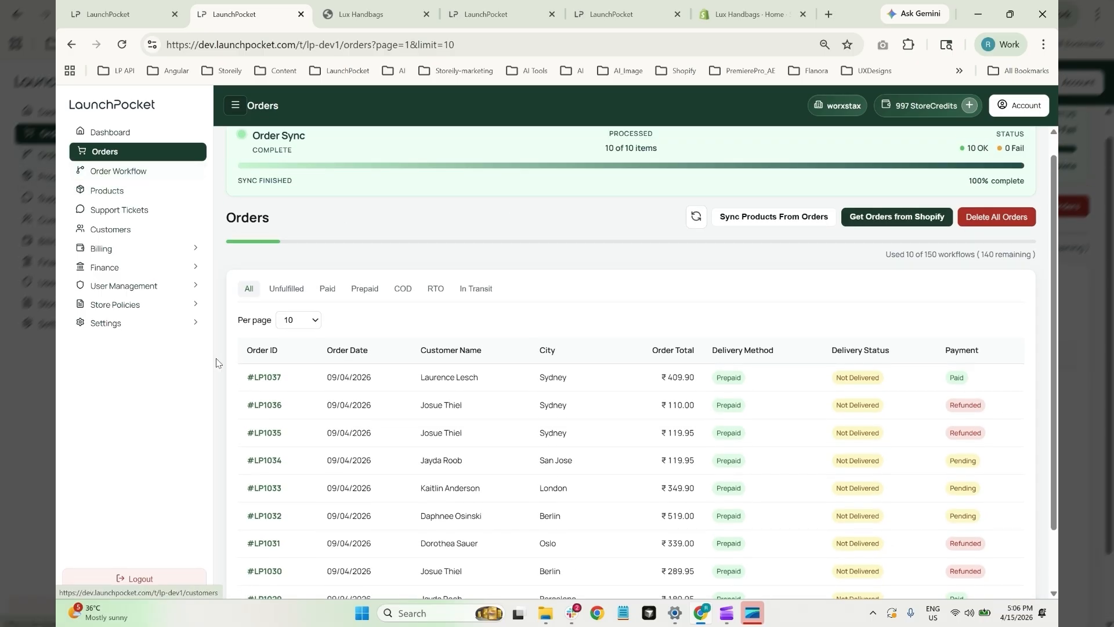
Look over the top order's details, then return to the Orders list
{"action": "left_click", "coordinate": [265, 377]}
{"action": "scroll", "coordinate": [617, 383], "scroll_direction": "down", "scroll_amount": 4}
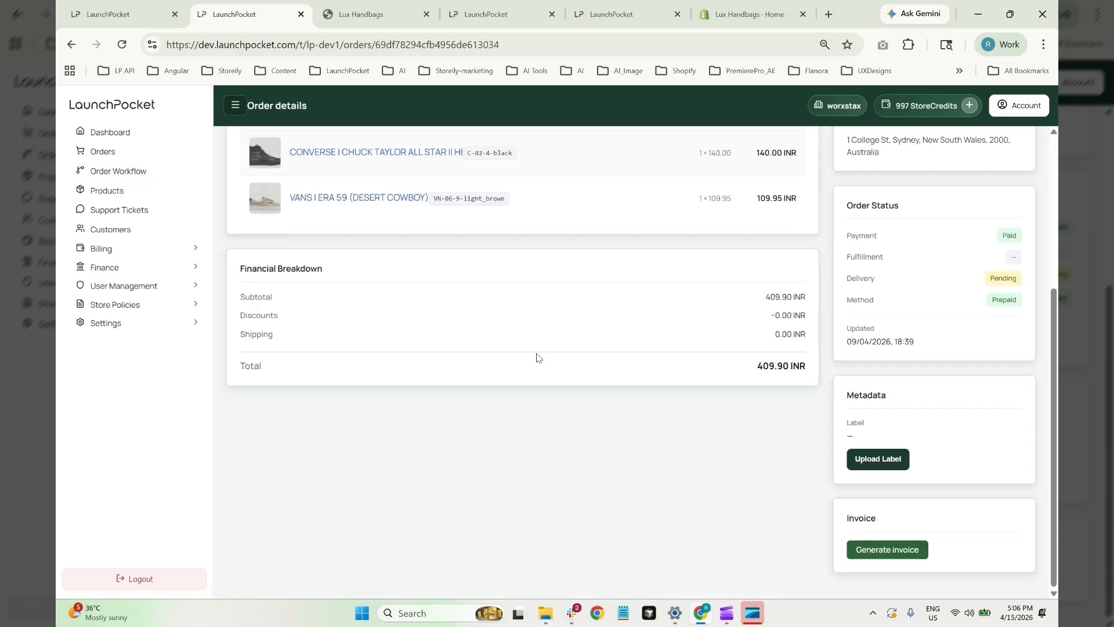
{"action": "scroll", "coordinate": [650, 400], "scroll_direction": "up", "scroll_amount": 4}
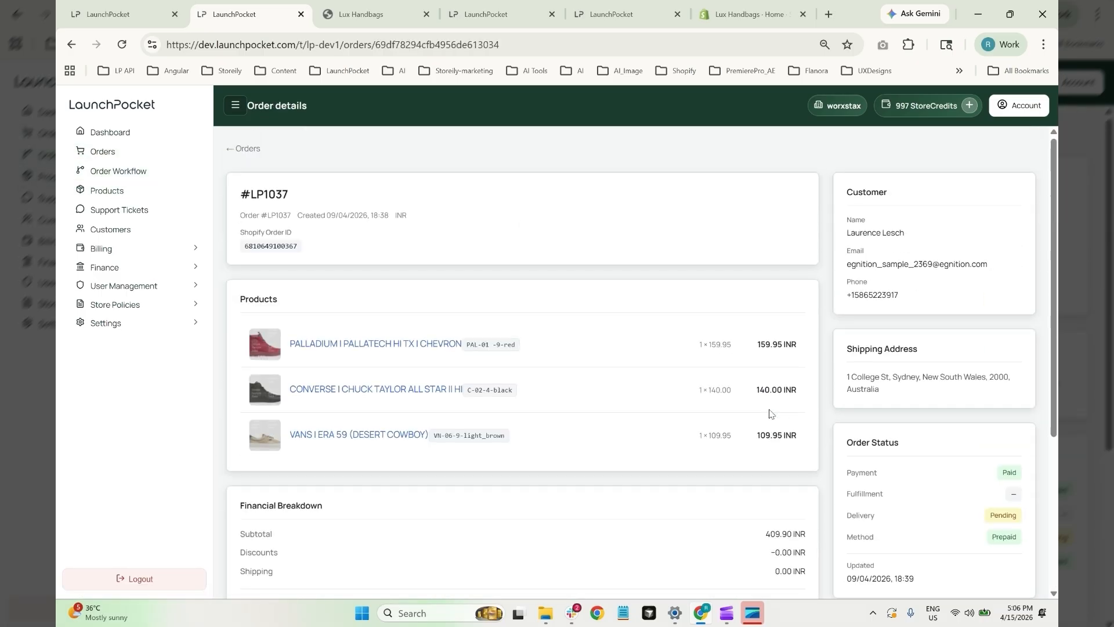
{"action": "left_click", "coordinate": [242, 149]}
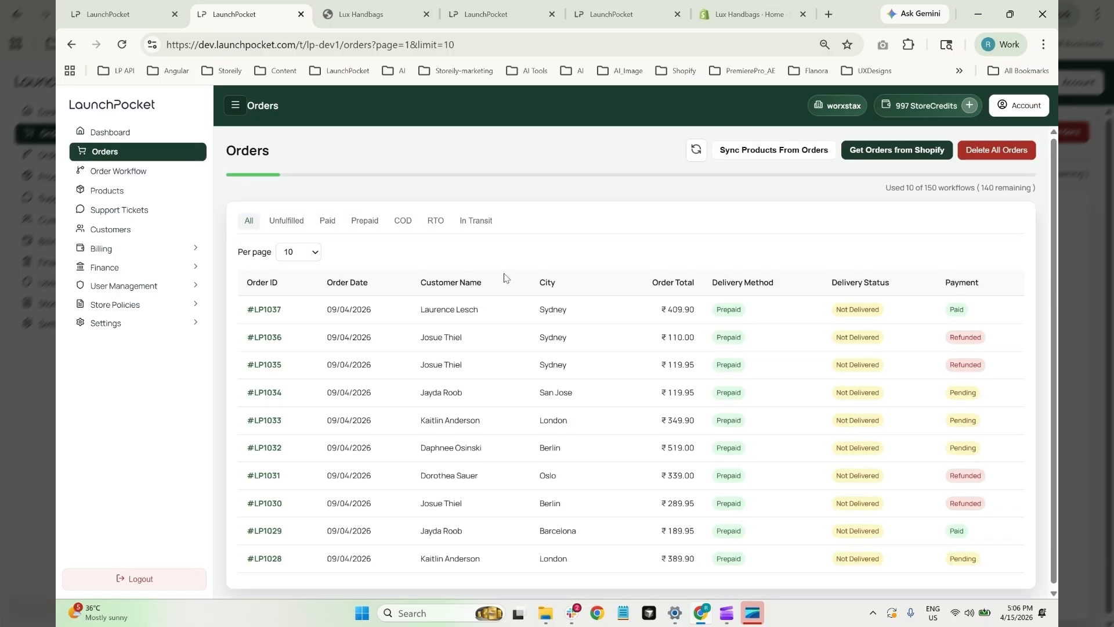
Open the Order Workflow board and scroll through the ten New orders
{"action": "left_click", "coordinate": [97, 174]}
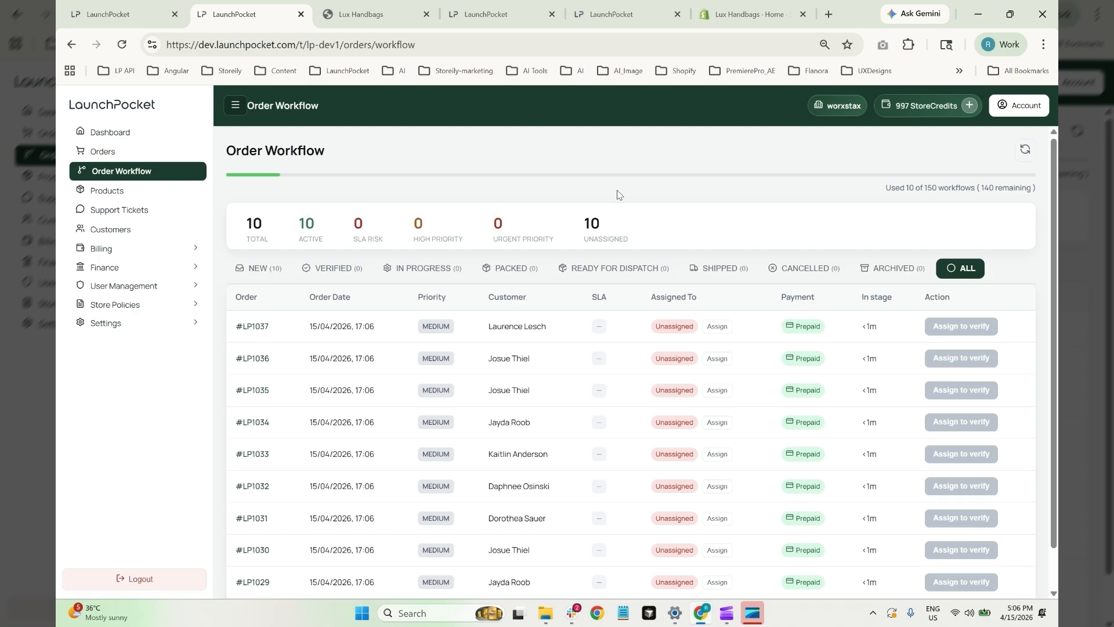
{"action": "scroll", "coordinate": [867, 531], "scroll_direction": "down", "scroll_amount": 1}
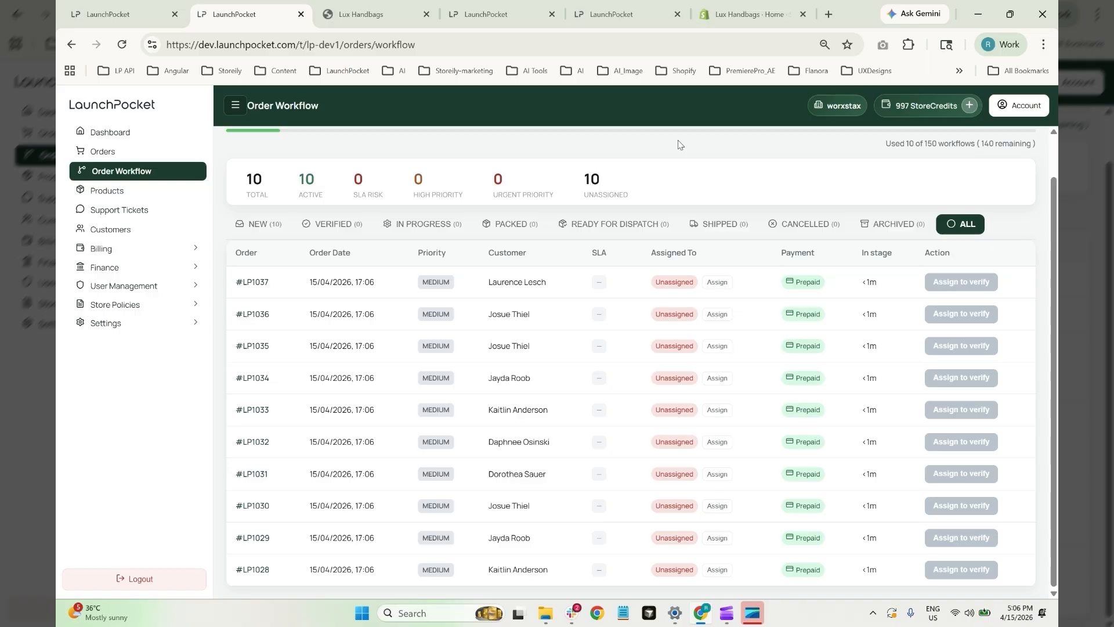
{"action": "scroll", "coordinate": [783, 371], "scroll_direction": "up", "scroll_amount": 1}
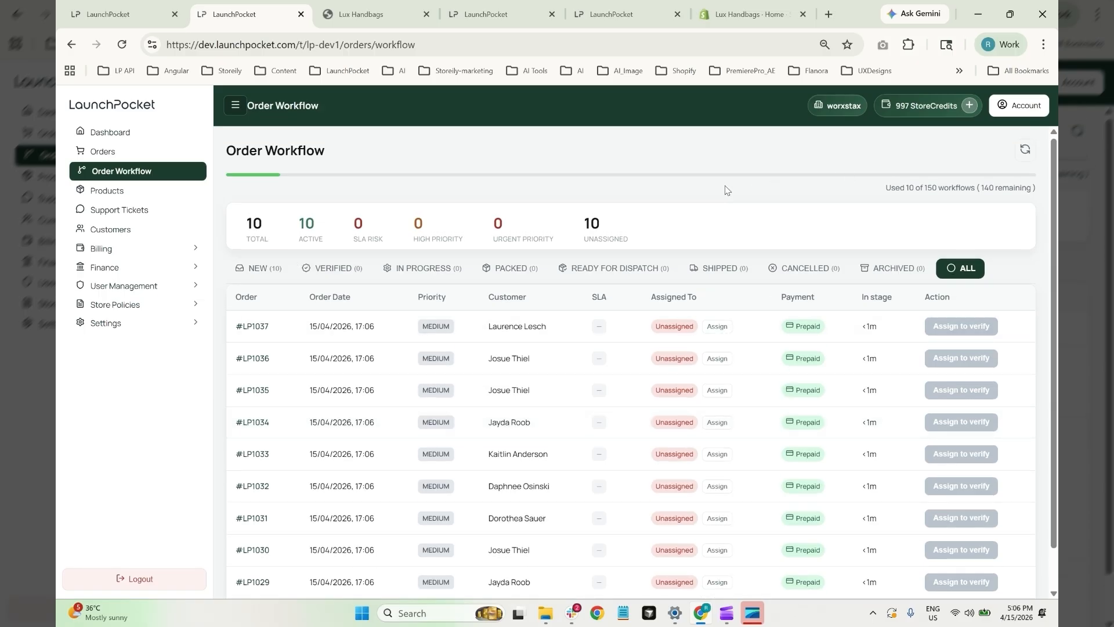
{"action": "scroll", "coordinate": [728, 189], "scroll_direction": "down", "scroll_amount": 1}
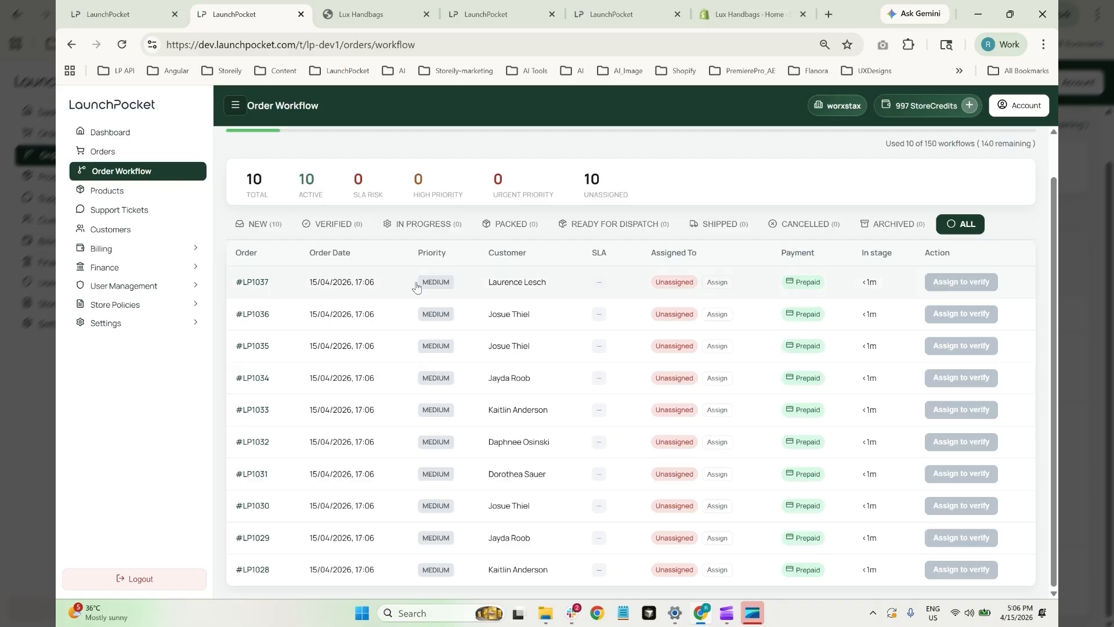
Assign order #LP1037 to the team member
{"action": "left_click", "coordinate": [264, 284]}
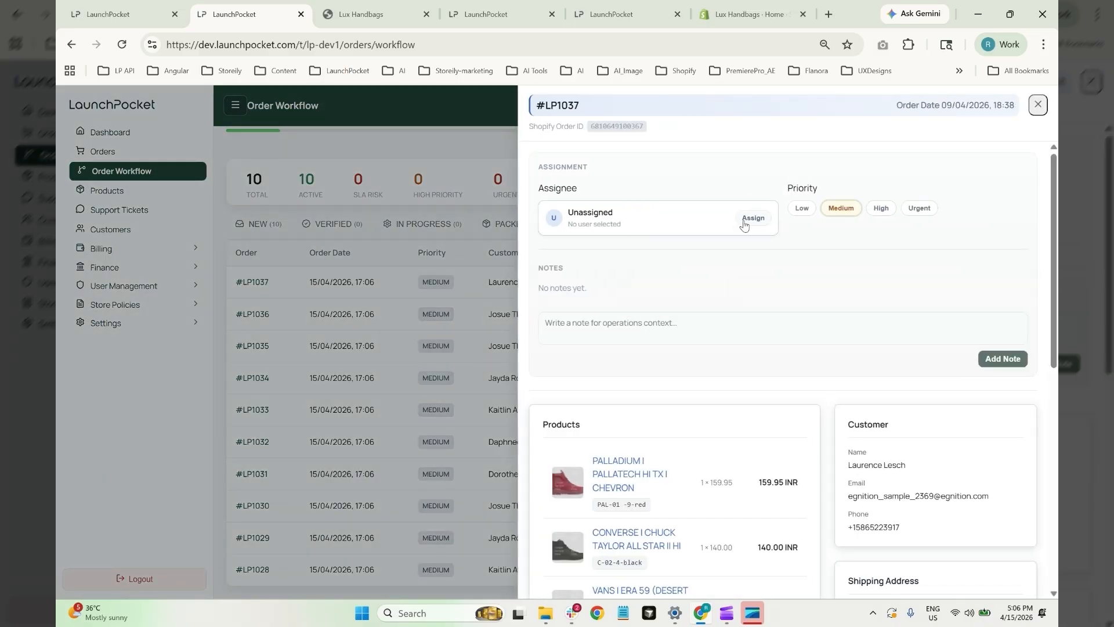
{"action": "left_click", "coordinate": [616, 252]}
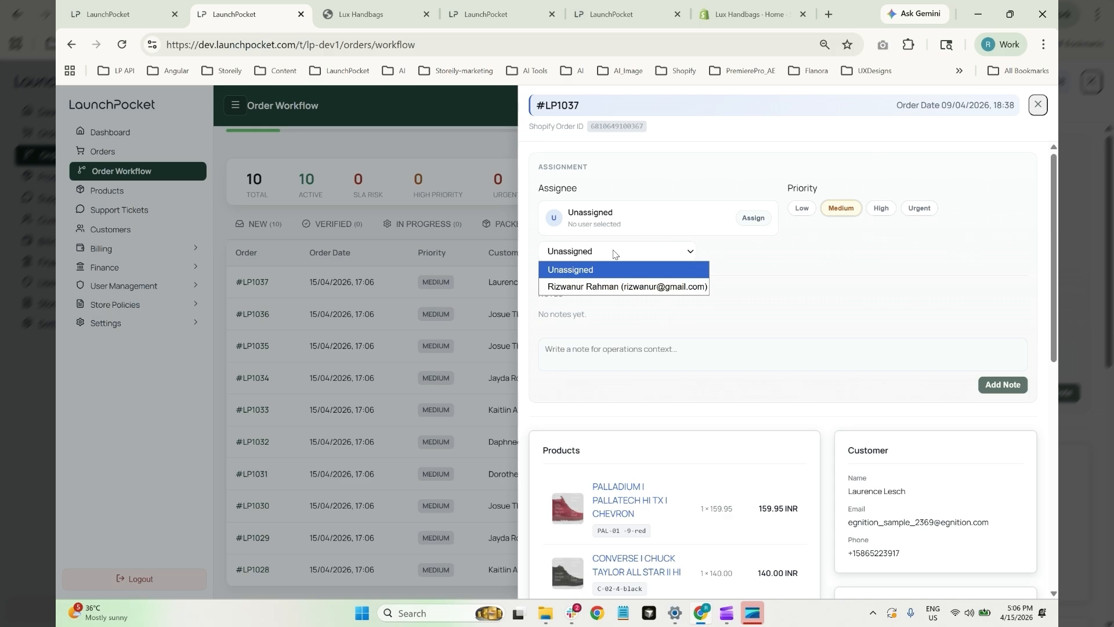
{"action": "left_click", "coordinate": [614, 287]}
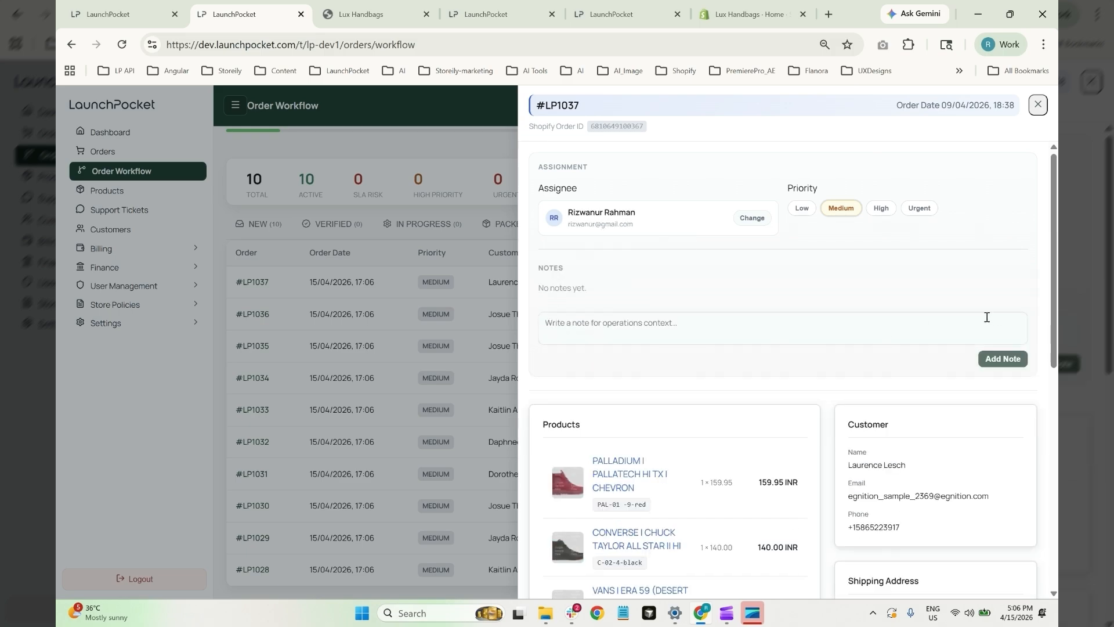
{"action": "left_click", "coordinate": [440, 133]}
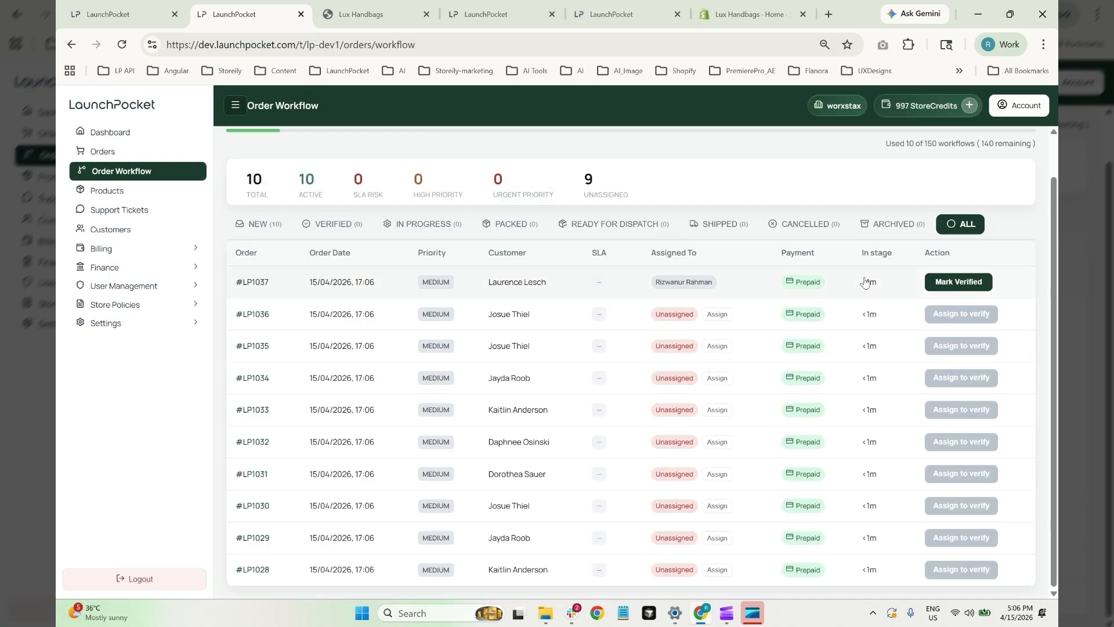
Set order #LP1037's priority to Urgent
{"action": "left_click", "coordinate": [268, 273]}
{"action": "left_click", "coordinate": [887, 211]}
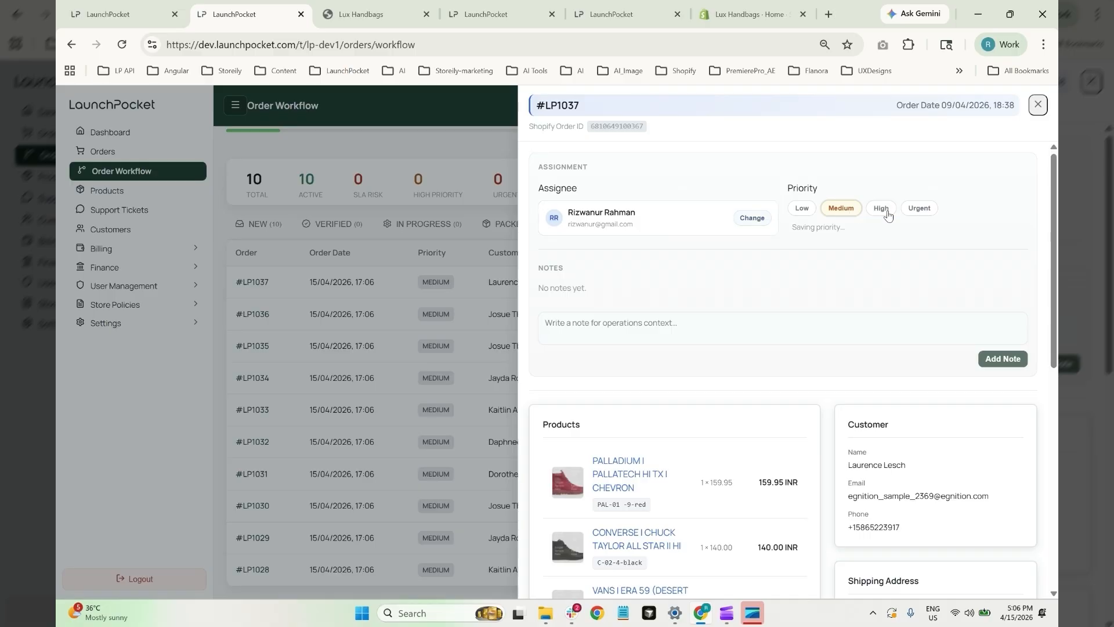
{"action": "left_click", "coordinate": [921, 213]}
{"action": "left_click", "coordinate": [440, 203]}
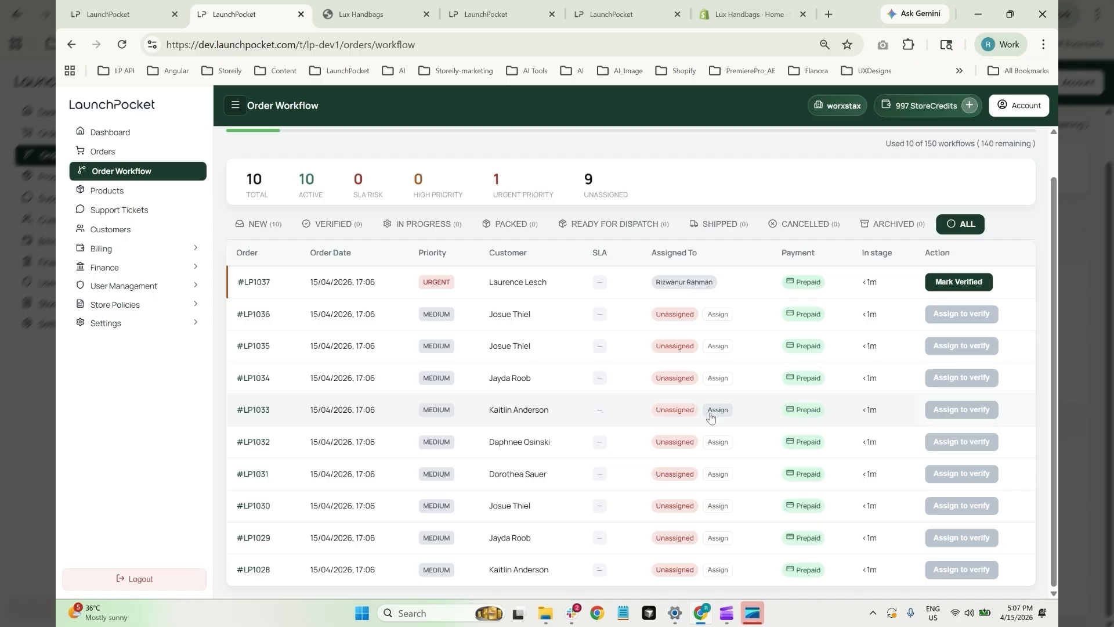
{"action": "scroll", "coordinate": [711, 417], "scroll_direction": "up", "scroll_amount": 1}
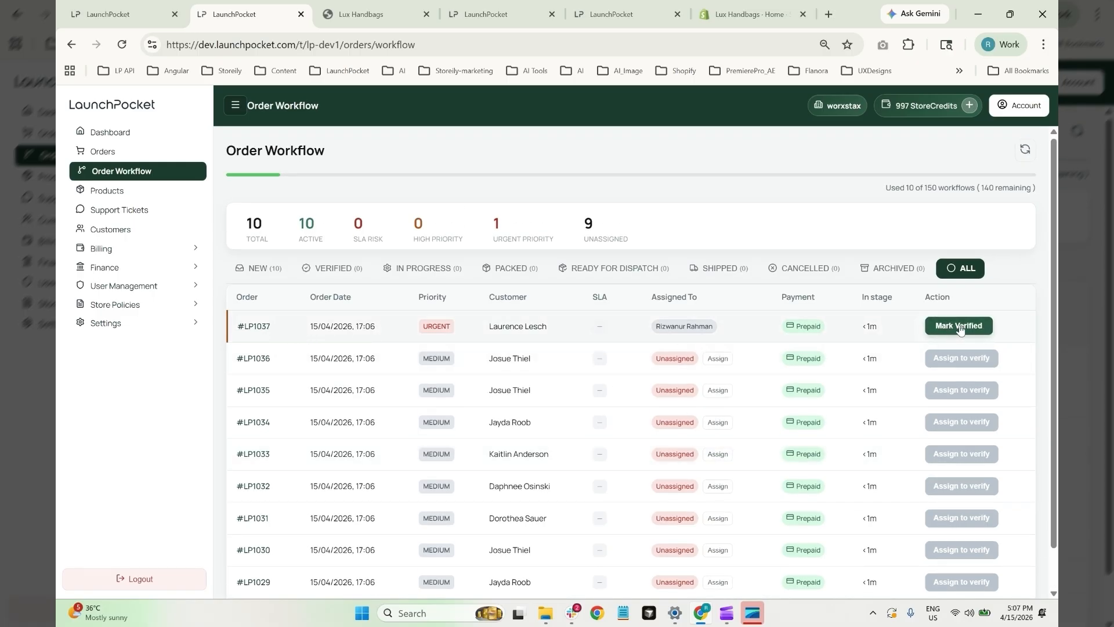
Mark order #LP1037 Verified from the New tab, then view orders in all statuses
{"action": "left_click", "coordinate": [335, 268]}
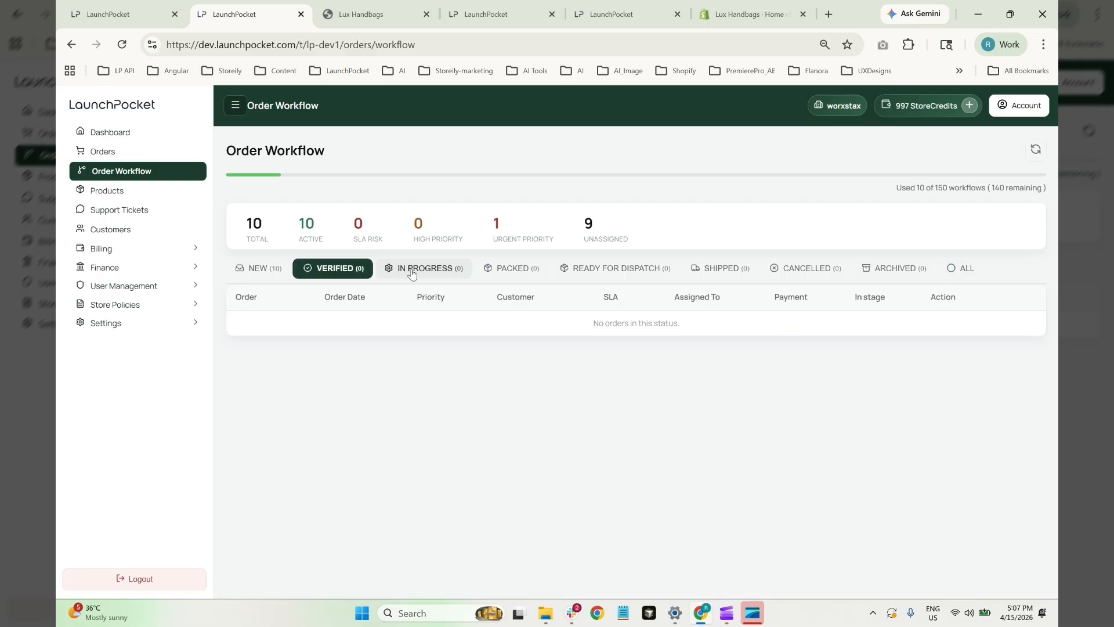
{"action": "left_click", "coordinate": [413, 270]}
{"action": "left_click", "coordinate": [482, 268]}
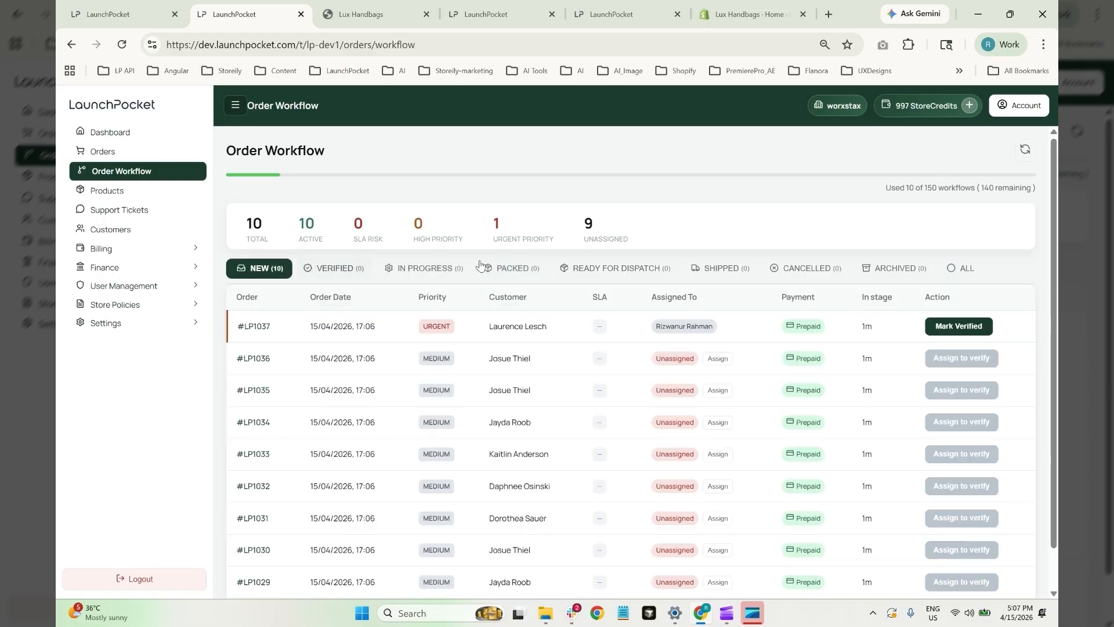
{"action": "left_click", "coordinate": [963, 329]}
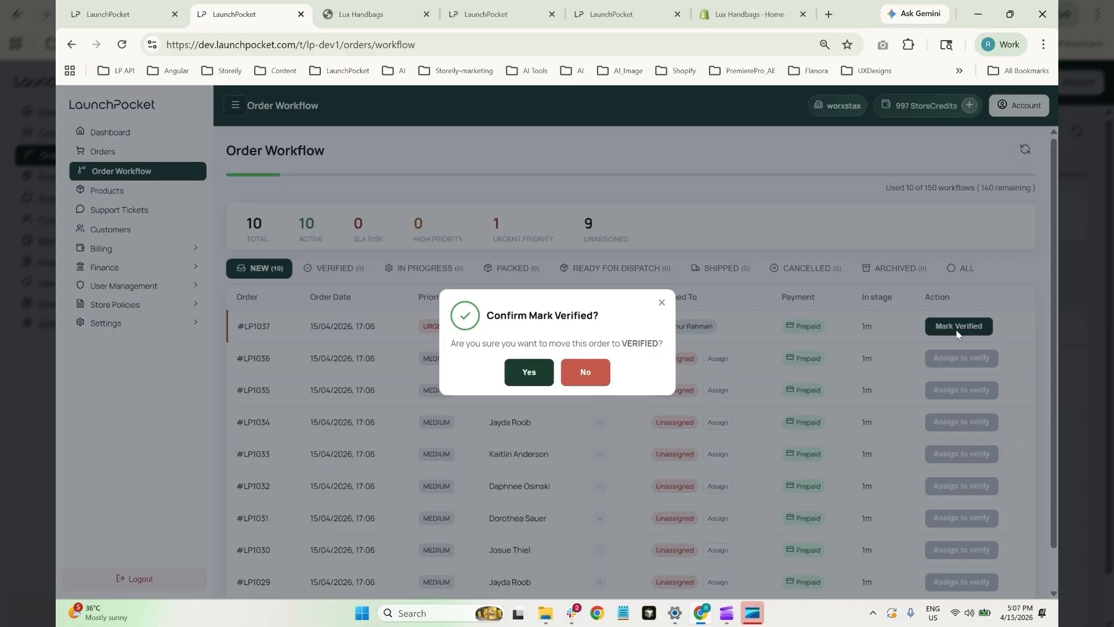
{"action": "left_click", "coordinate": [529, 375]}
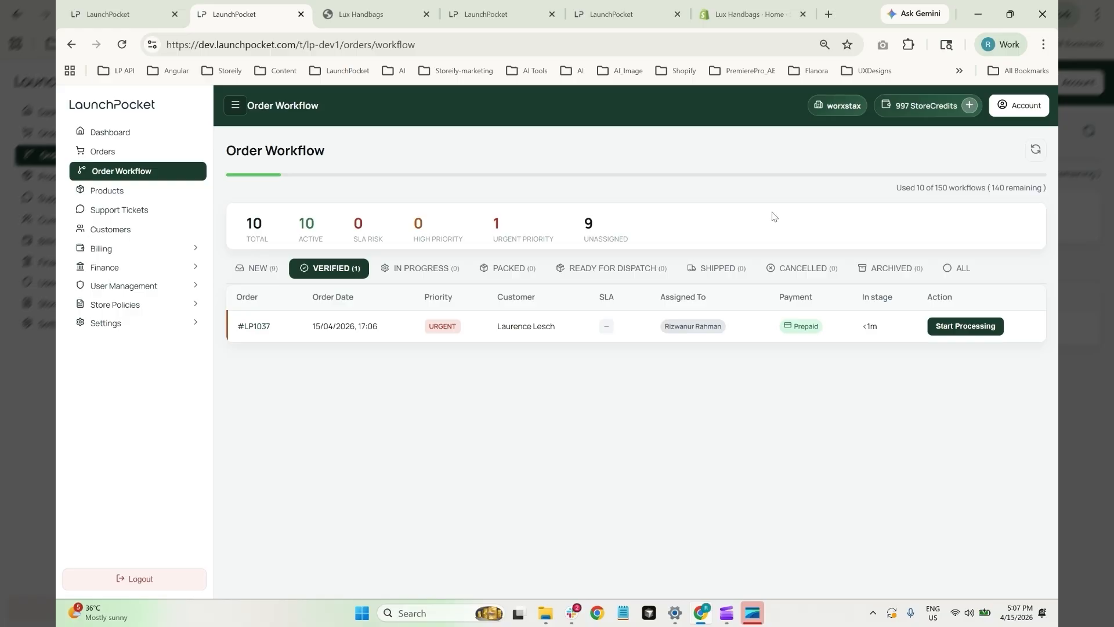
{"action": "left_click", "coordinate": [956, 267]}
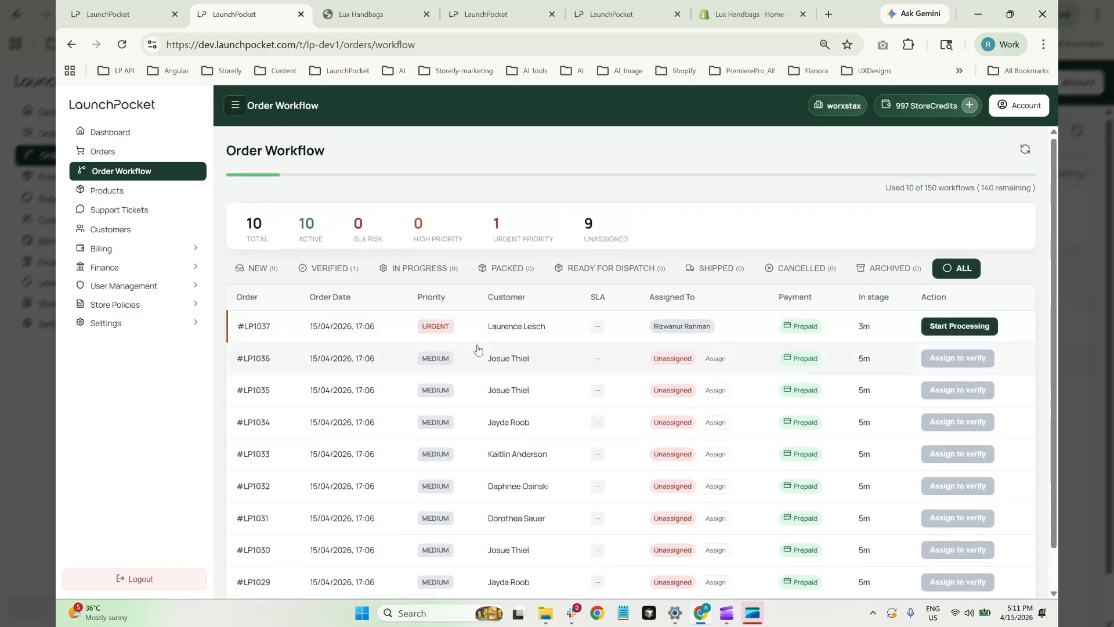
Continue Generate store policies for the Lux Handbags store and expand Store Policies
{"action": "left_click", "coordinate": [112, 133]}
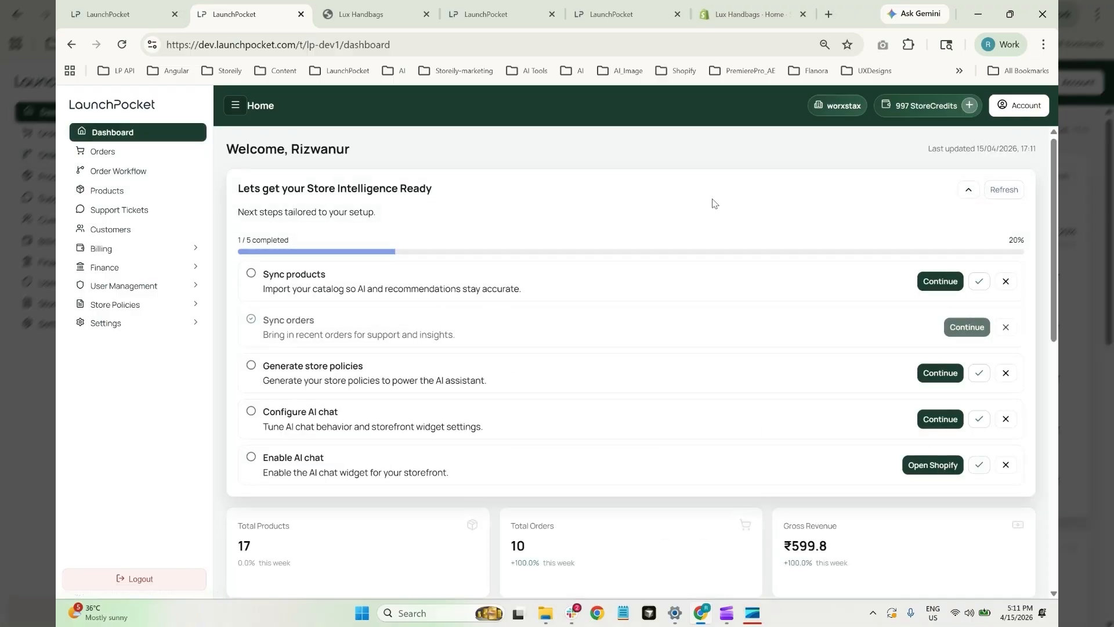
{"action": "scroll", "coordinate": [283, 334], "scroll_direction": "down", "scroll_amount": 2}
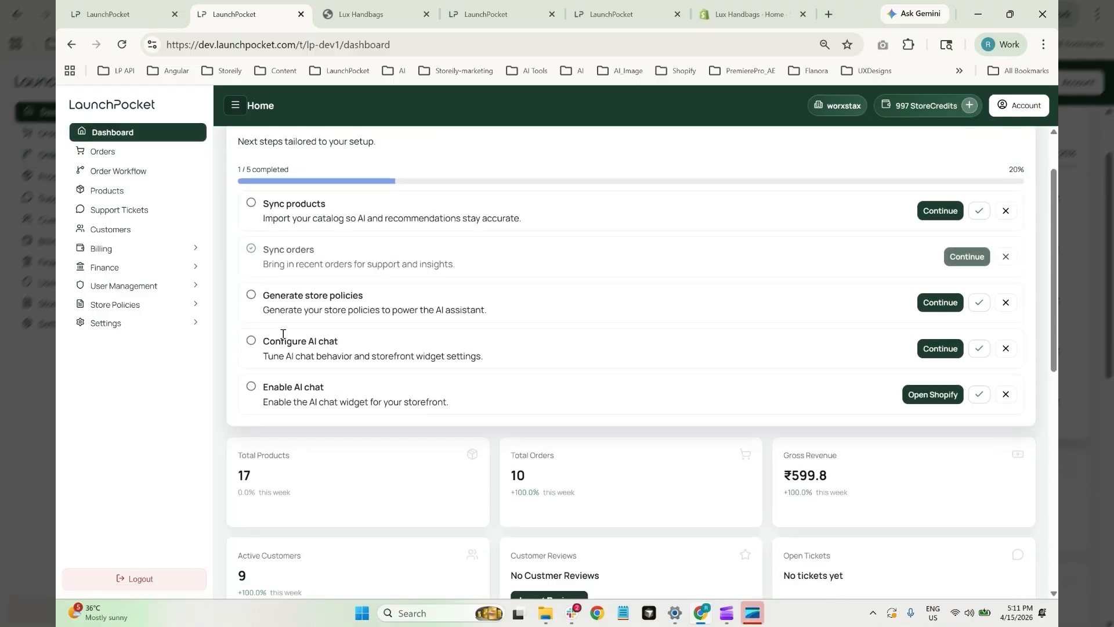
{"action": "left_click", "coordinate": [930, 302]}
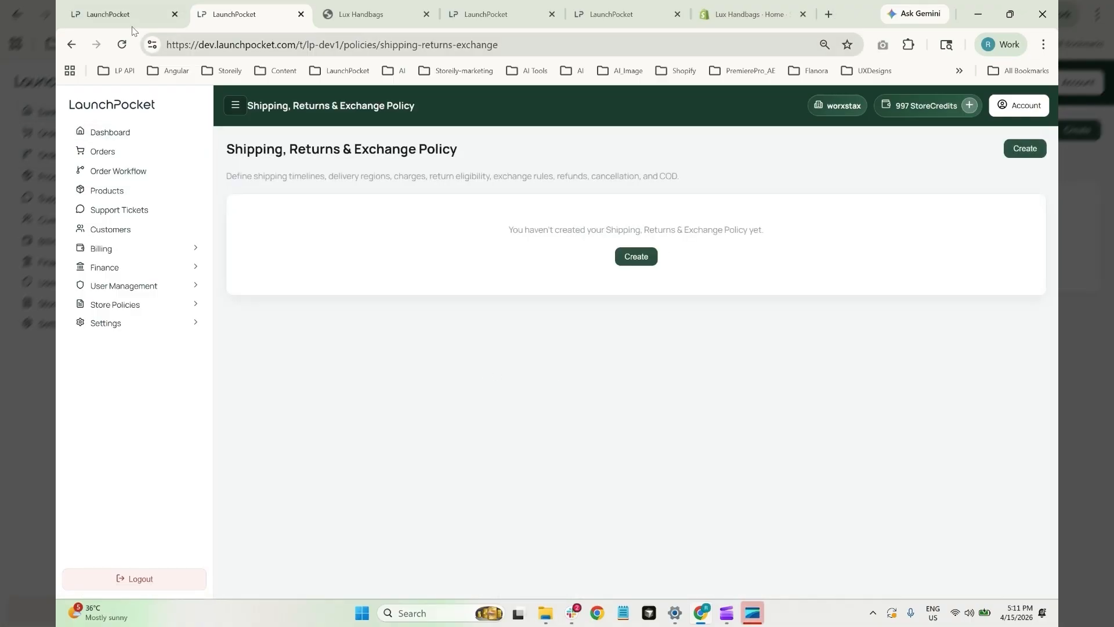
{"action": "key", "text": "ctrl+shift+Tab"}
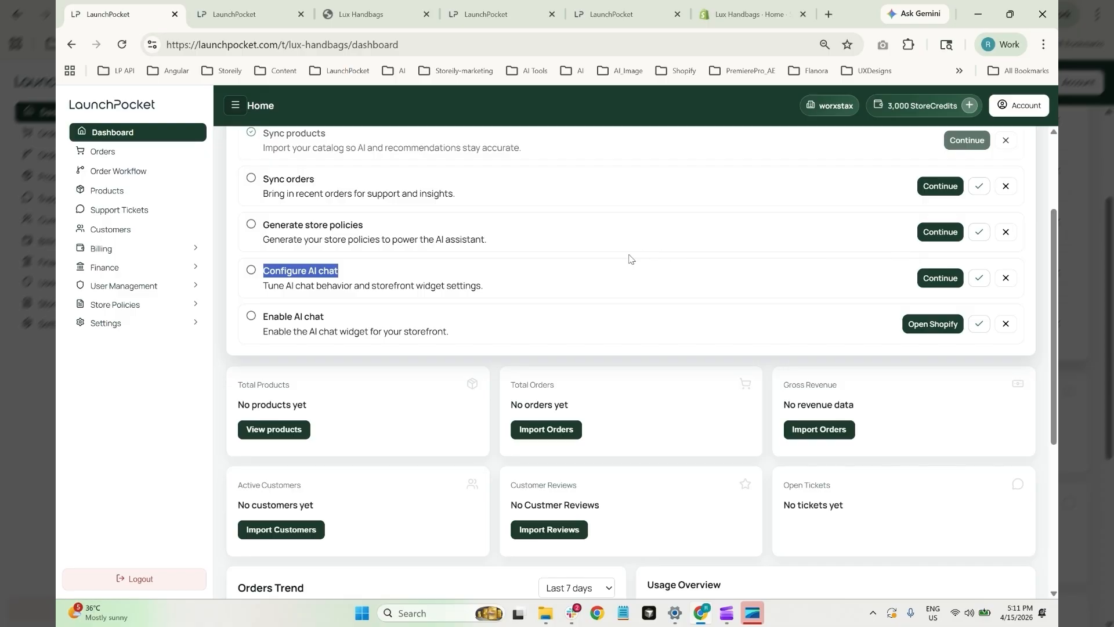
{"action": "left_click", "coordinate": [940, 233]}
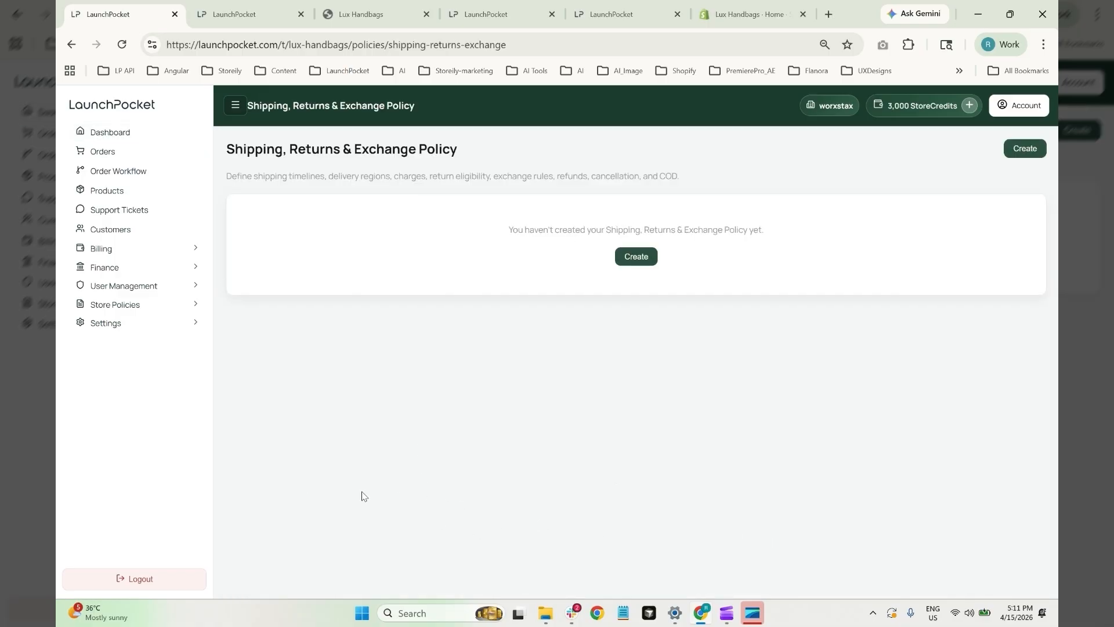
{"action": "left_click", "coordinate": [87, 303]}
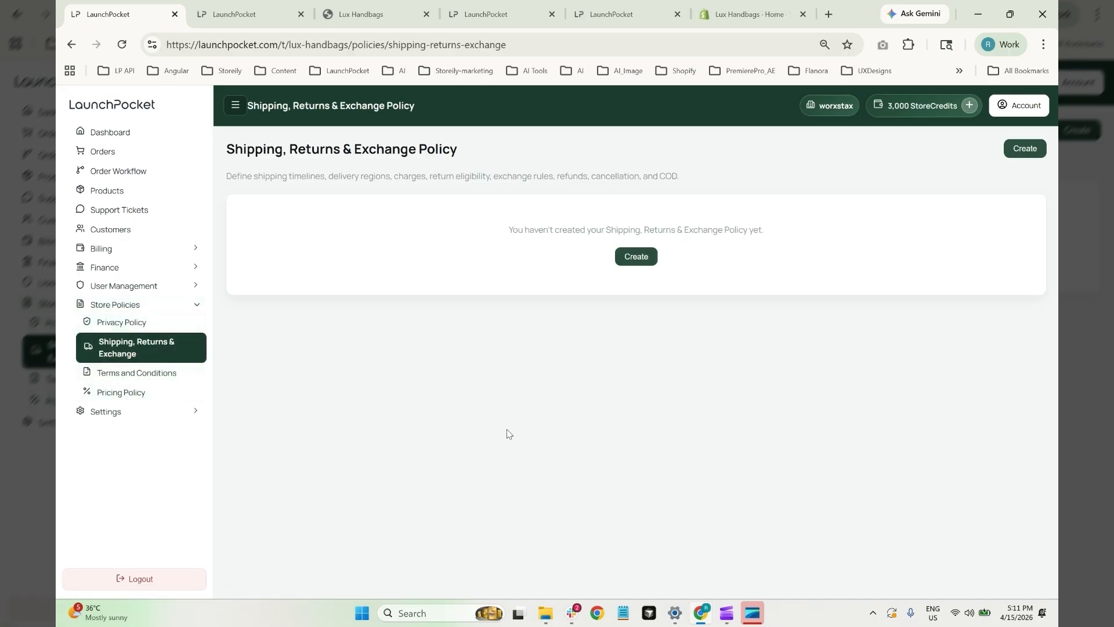
{"action": "left_click", "coordinate": [640, 256]}
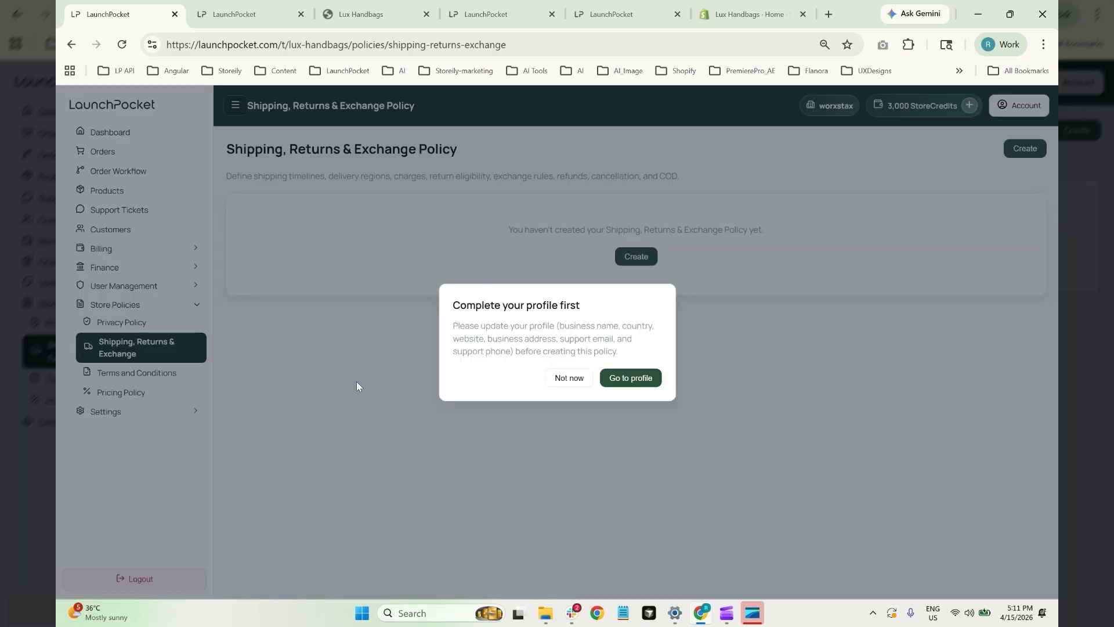
{"action": "left_click", "coordinate": [638, 386]}
{"action": "left_click", "coordinate": [705, 296]}
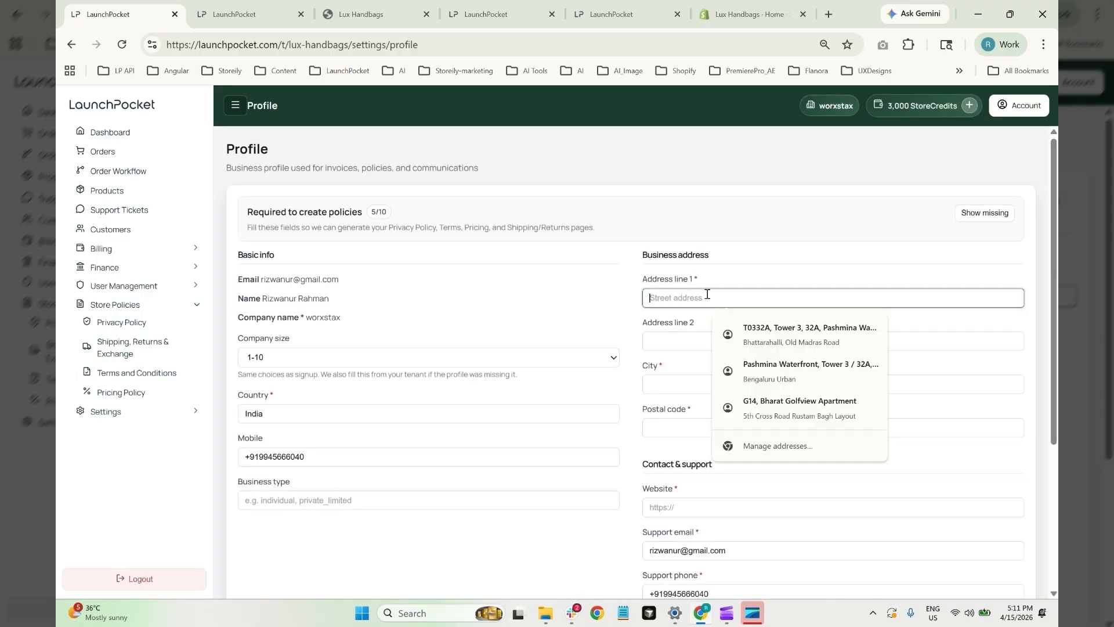
{"action": "left_click", "coordinate": [767, 406]}
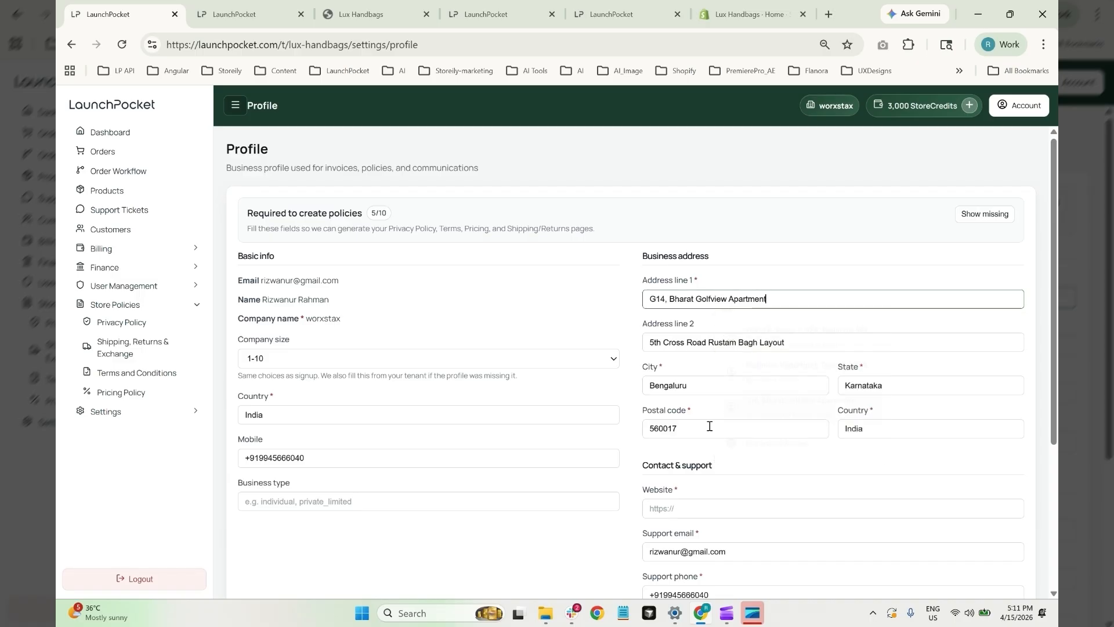
{"action": "scroll", "coordinate": [481, 509], "scroll_direction": "down", "scroll_amount": 2}
{"action": "left_click", "coordinate": [731, 370]}
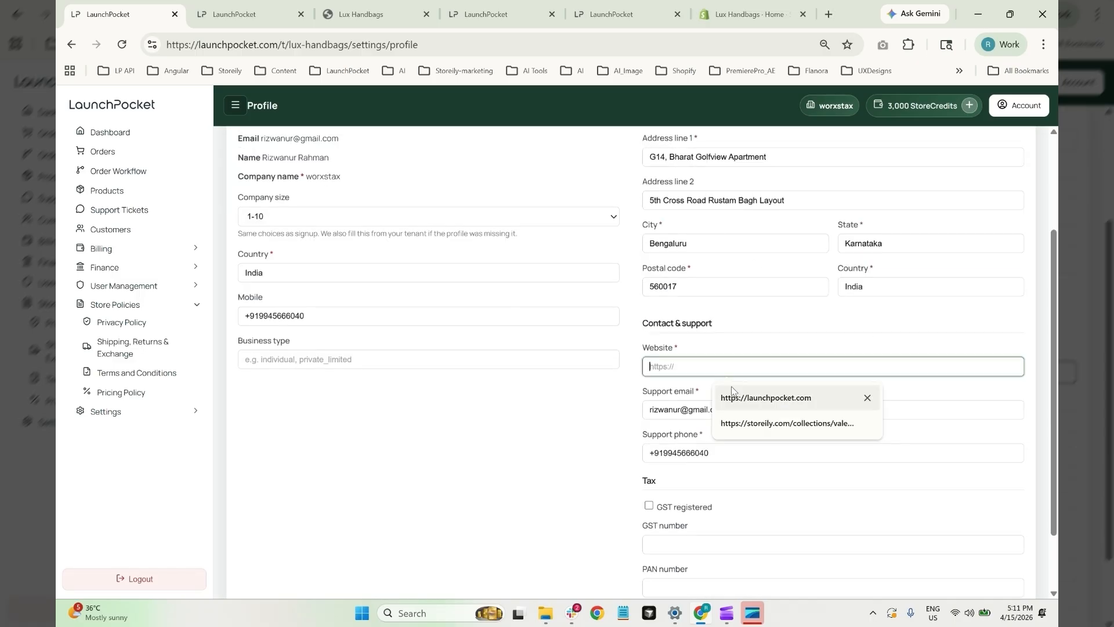
{"action": "left_click", "coordinate": [755, 397]}
{"action": "scroll", "coordinate": [755, 406], "scroll_direction": "down", "scroll_amount": 2}
{"action": "left_click", "coordinate": [268, 570]}
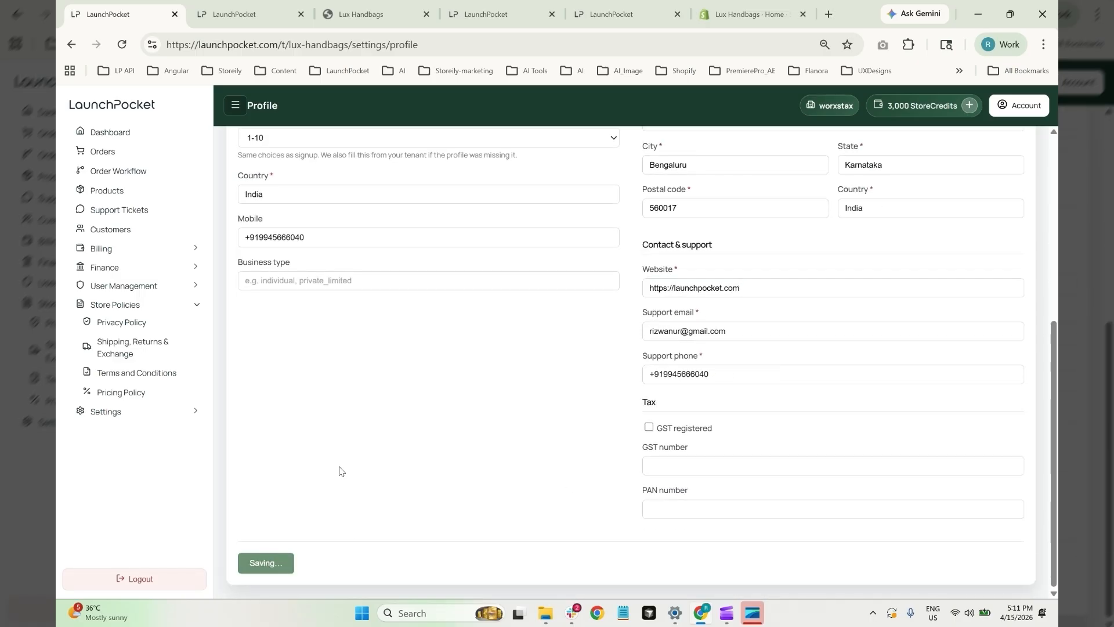
{"action": "left_click", "coordinate": [130, 351]}
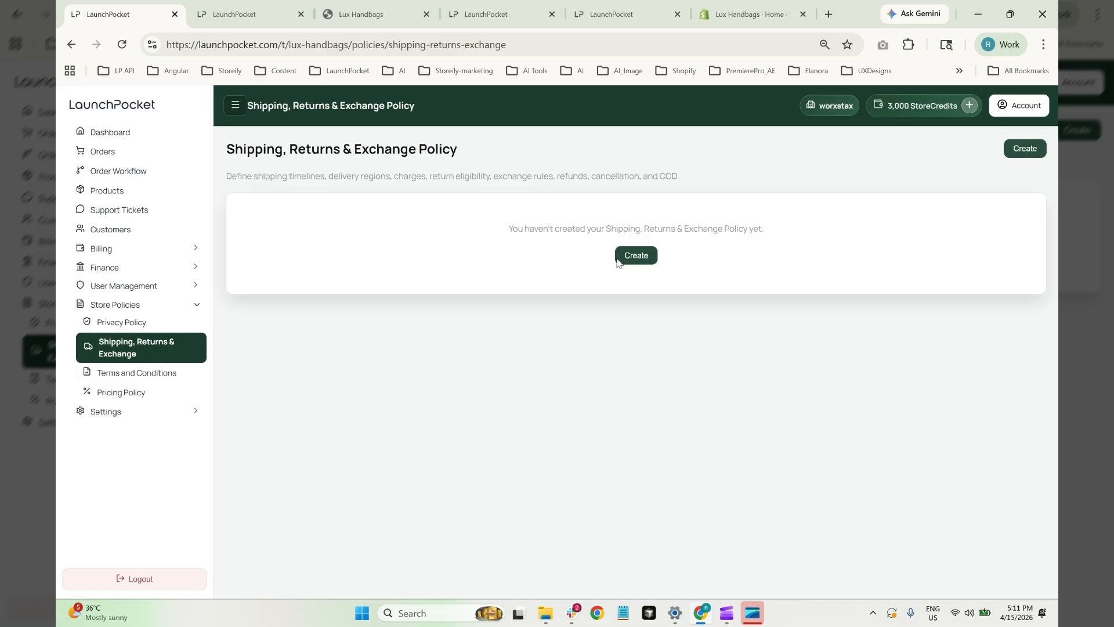
Advance the policy wizard through shipping, returns, exchange and refund to Step 6/6 Review
{"action": "left_click", "coordinate": [636, 257]}
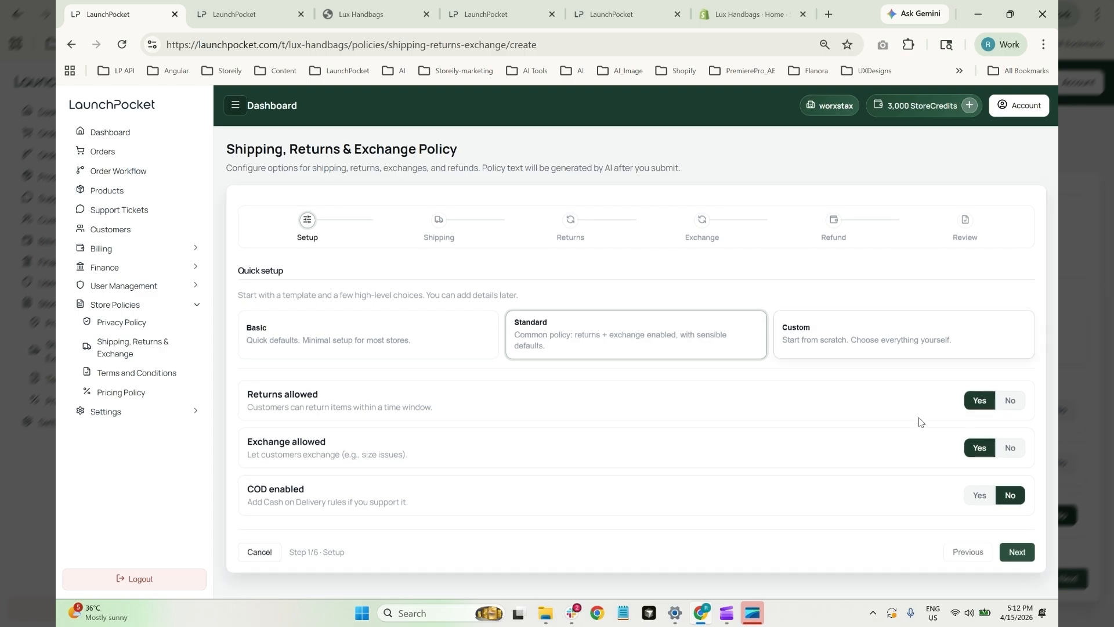
{"action": "left_click", "coordinate": [1017, 552]}
{"action": "left_click", "coordinate": [1016, 525]}
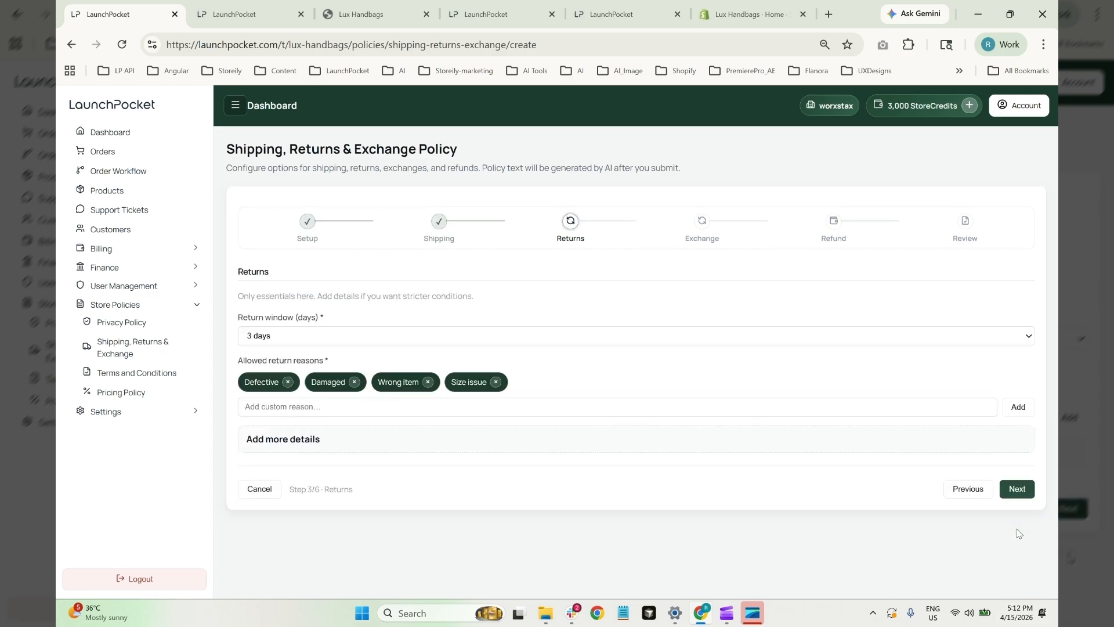
{"action": "left_click", "coordinate": [1017, 488]}
{"action": "left_click", "coordinate": [1019, 489]}
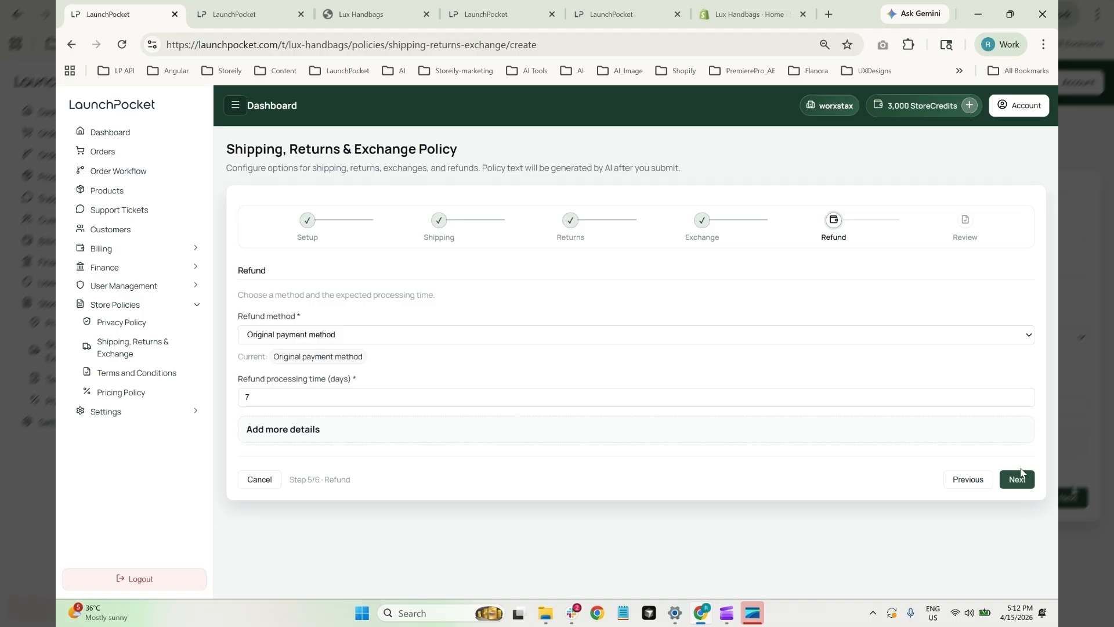
{"action": "left_click", "coordinate": [1019, 479]}
{"action": "scroll", "coordinate": [580, 360], "scroll_direction": "down", "scroll_amount": 2}
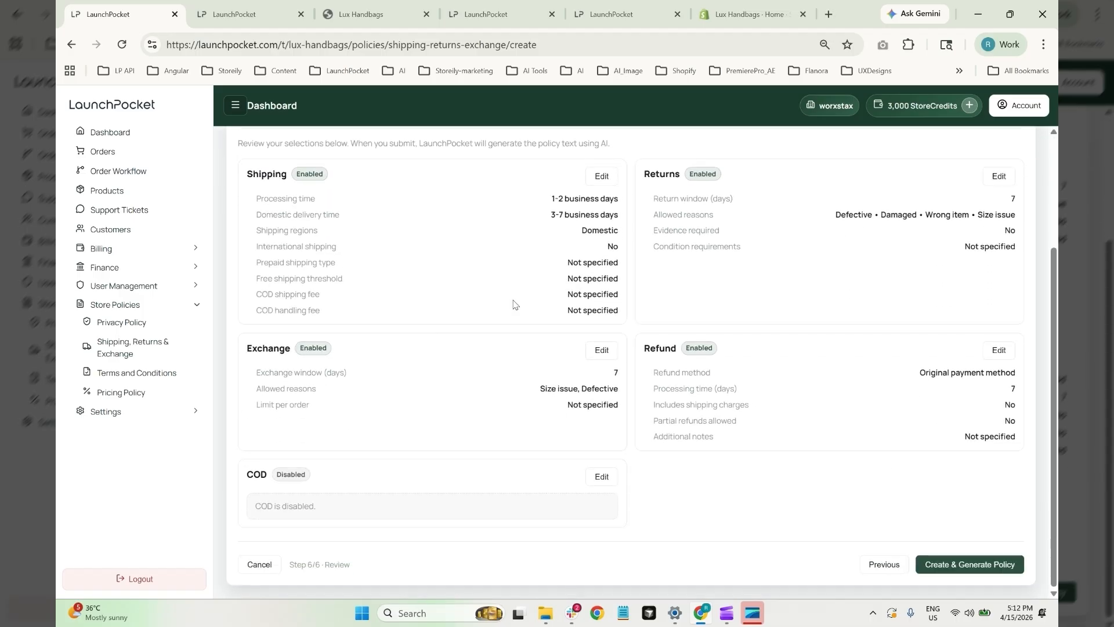
Generate the policy (1-2 day processing, 3-7 day delivery, 7-day returns, no COD) and save it
{"action": "left_click", "coordinate": [1004, 562]}
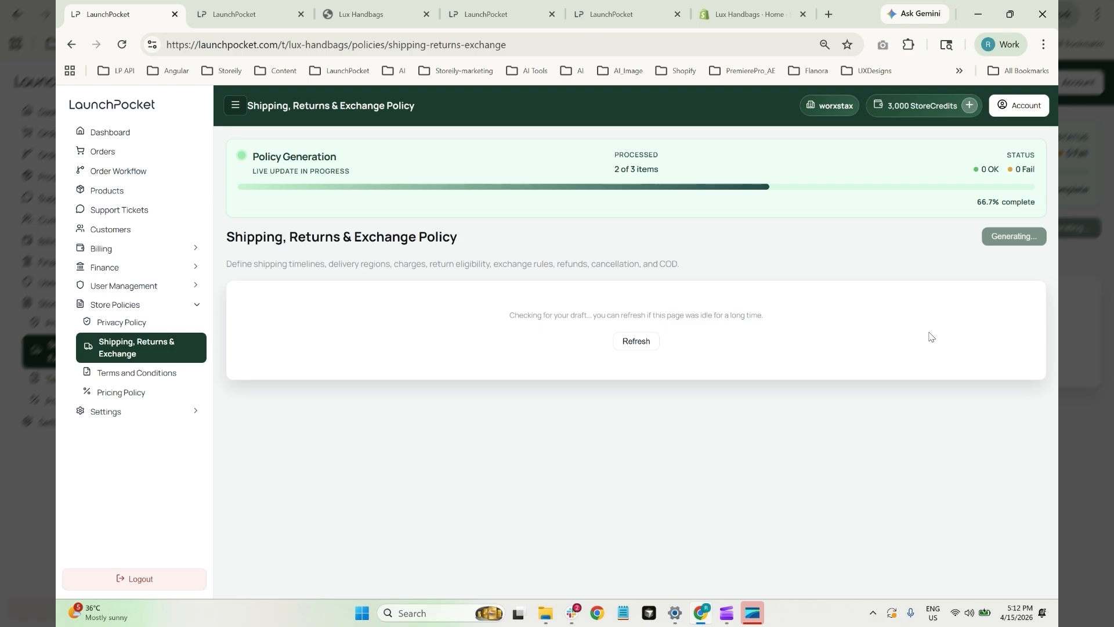
{"action": "scroll", "coordinate": [643, 349], "scroll_direction": "down", "scroll_amount": 6}
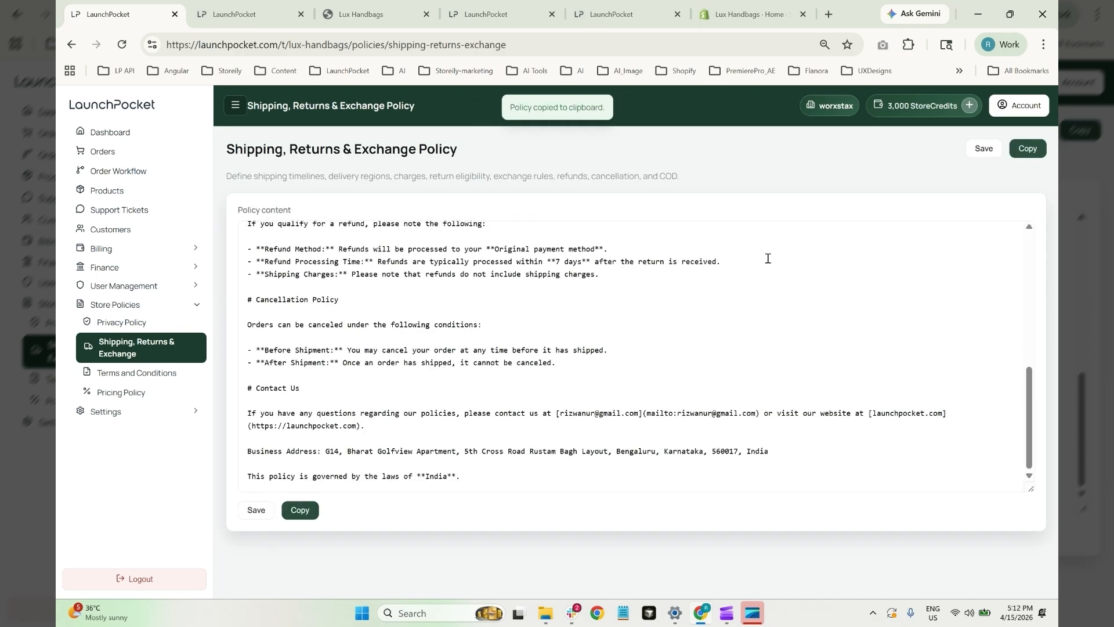
{"action": "scroll", "coordinate": [803, 343], "scroll_direction": "up", "scroll_amount": 6}
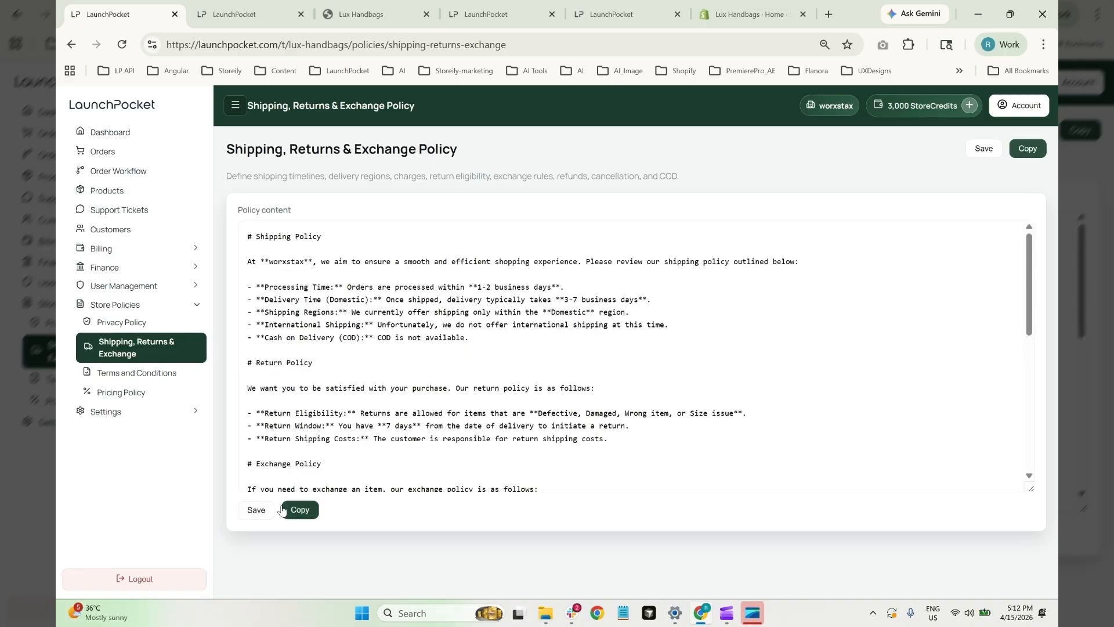
{"action": "left_click", "coordinate": [255, 511]}
From the Dashboard, continue the Configure AI chat setup step
{"action": "left_click", "coordinate": [121, 137]}
{"action": "scroll", "coordinate": [872, 248], "scroll_direction": "down", "scroll_amount": 1}
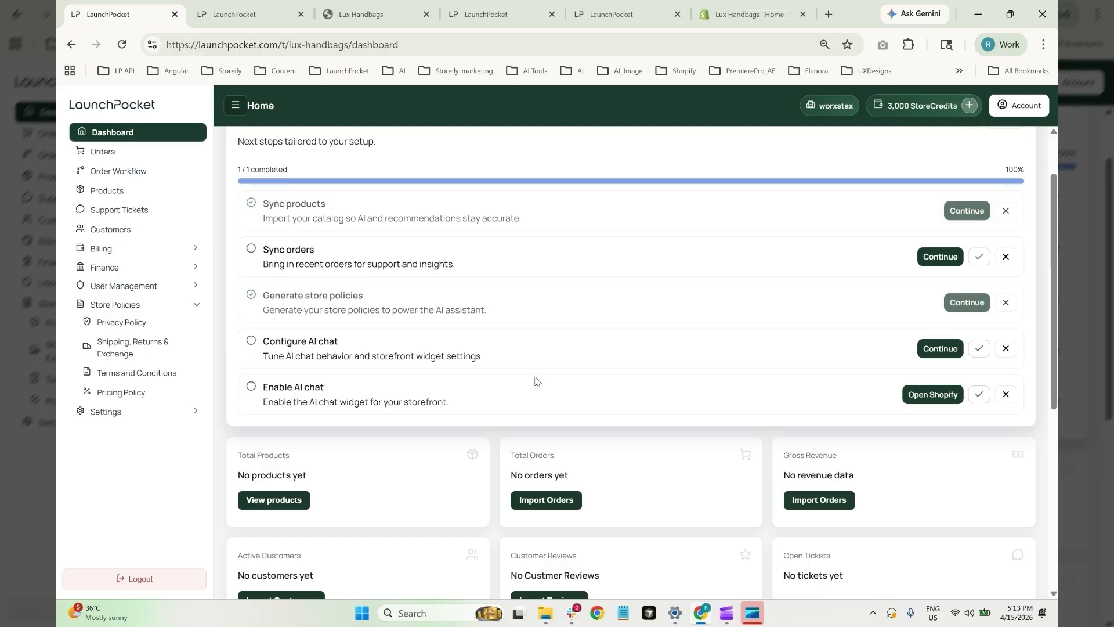
{"action": "left_click", "coordinate": [941, 349]}
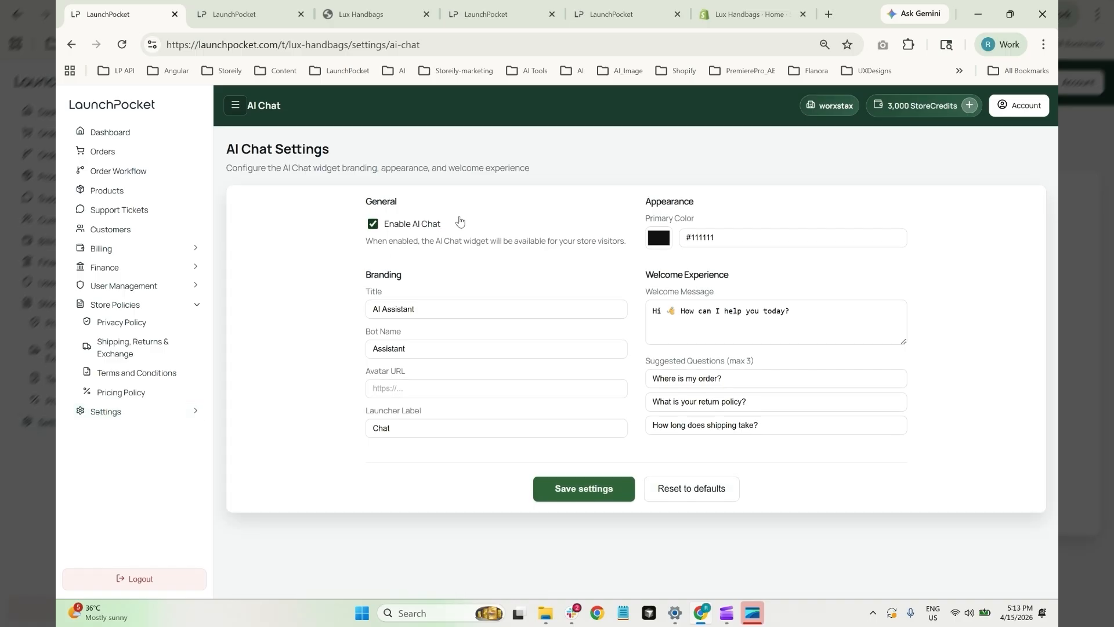
Set the chat's primary colour to red #ad1414 and save
{"action": "left_click", "coordinate": [115, 415]}
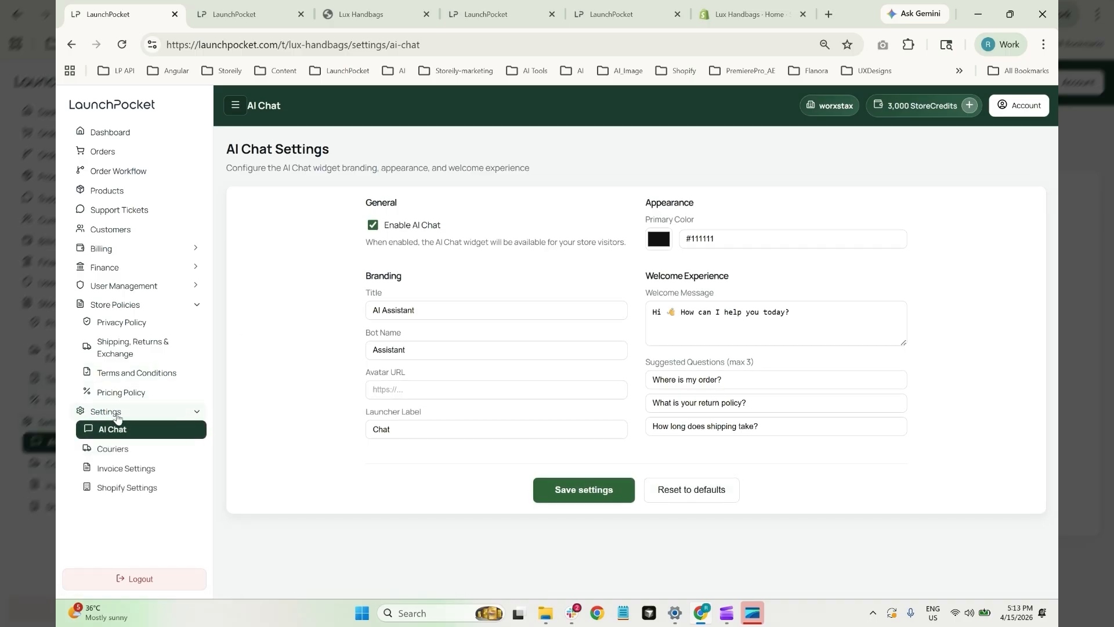
{"action": "left_click", "coordinate": [115, 416]}
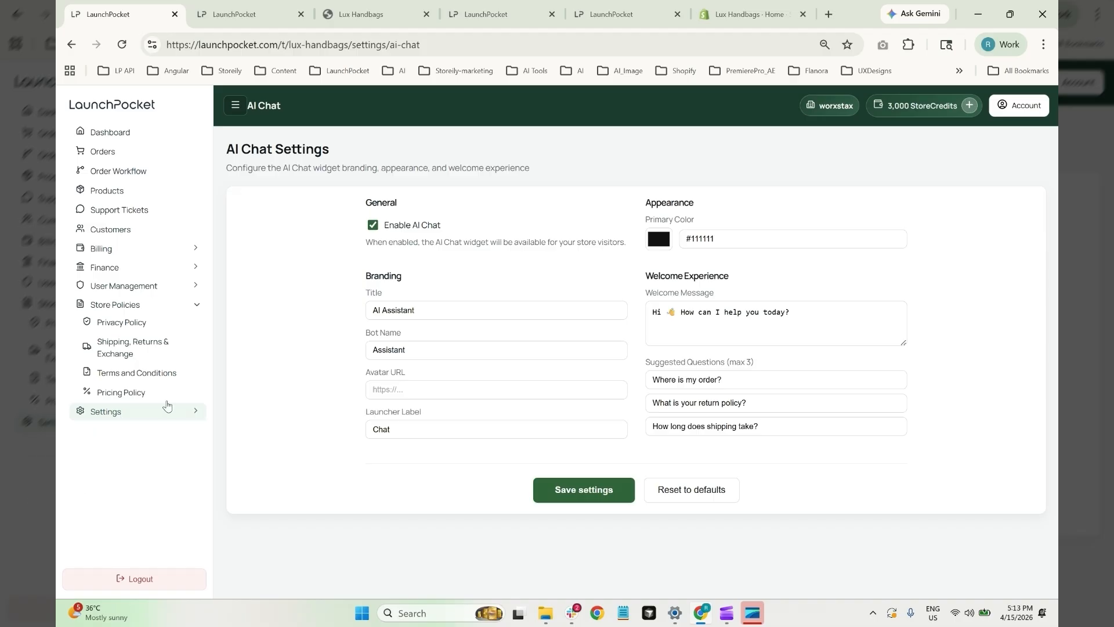
{"action": "left_click", "coordinate": [658, 238]}
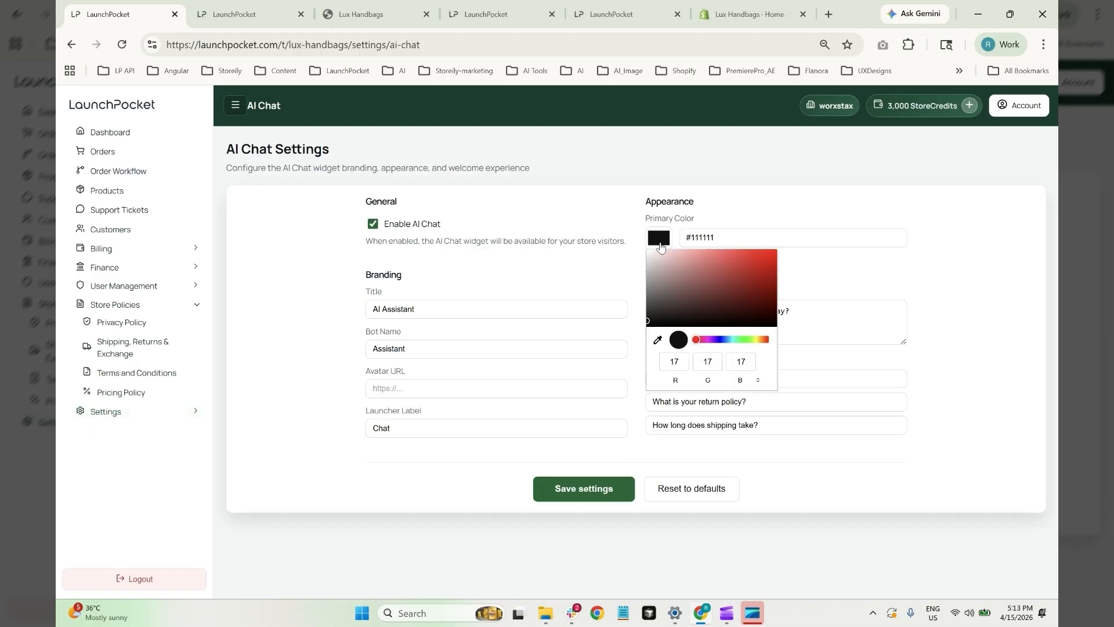
{"action": "left_click_drag", "start_coordinate": [711, 287], "coordinate": [761, 275]}
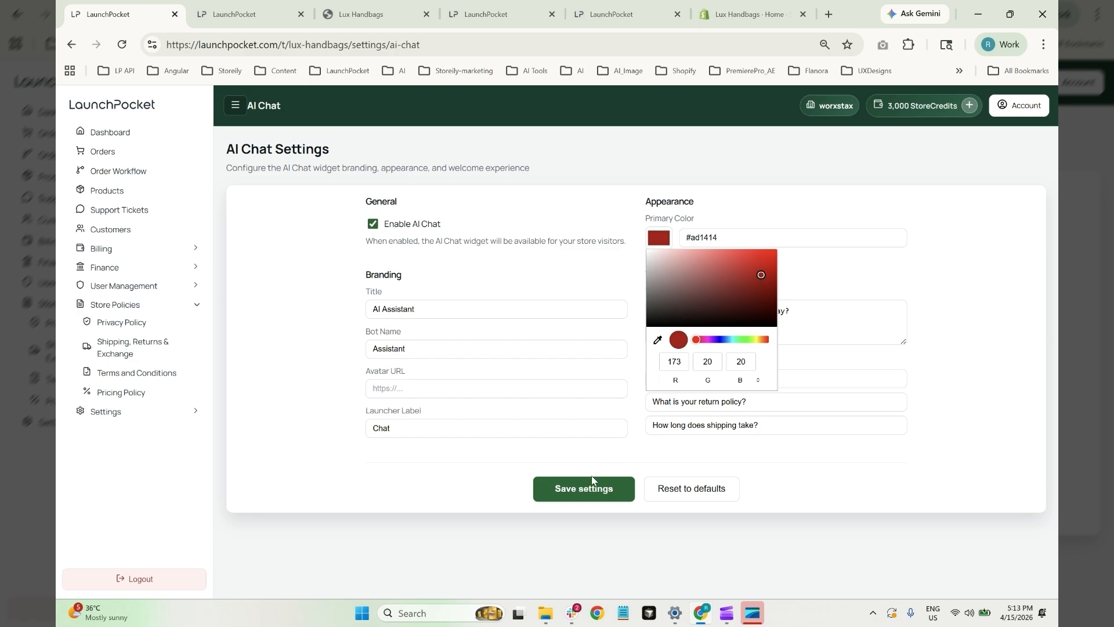
{"action": "left_click", "coordinate": [591, 486]}
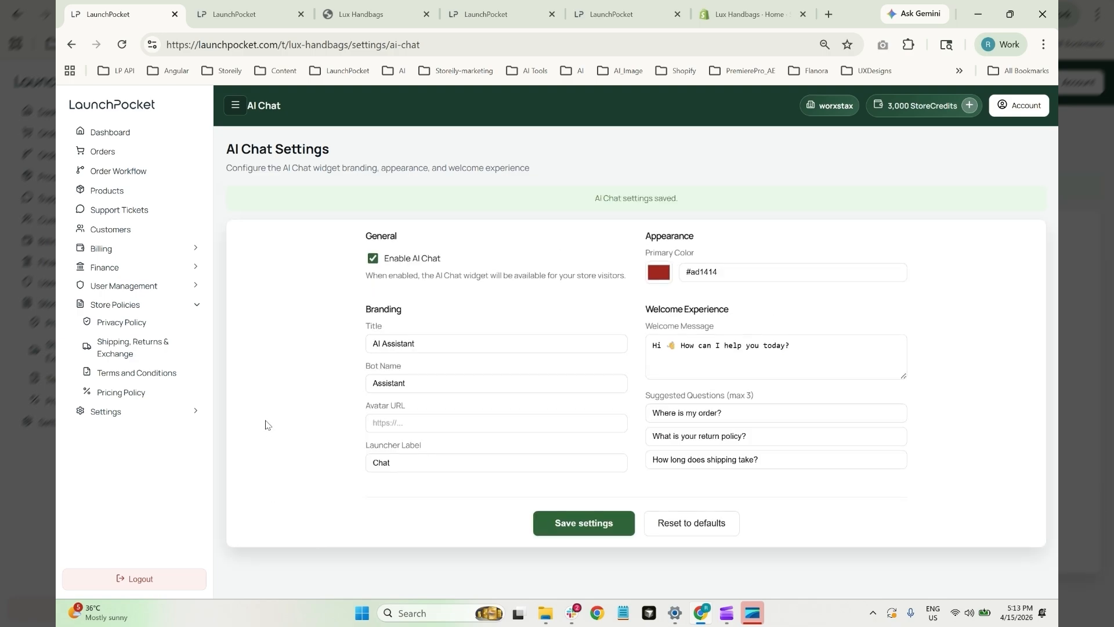
Rename the bot from Assistant to Luna and save
{"action": "double_click", "coordinate": [387, 376]}
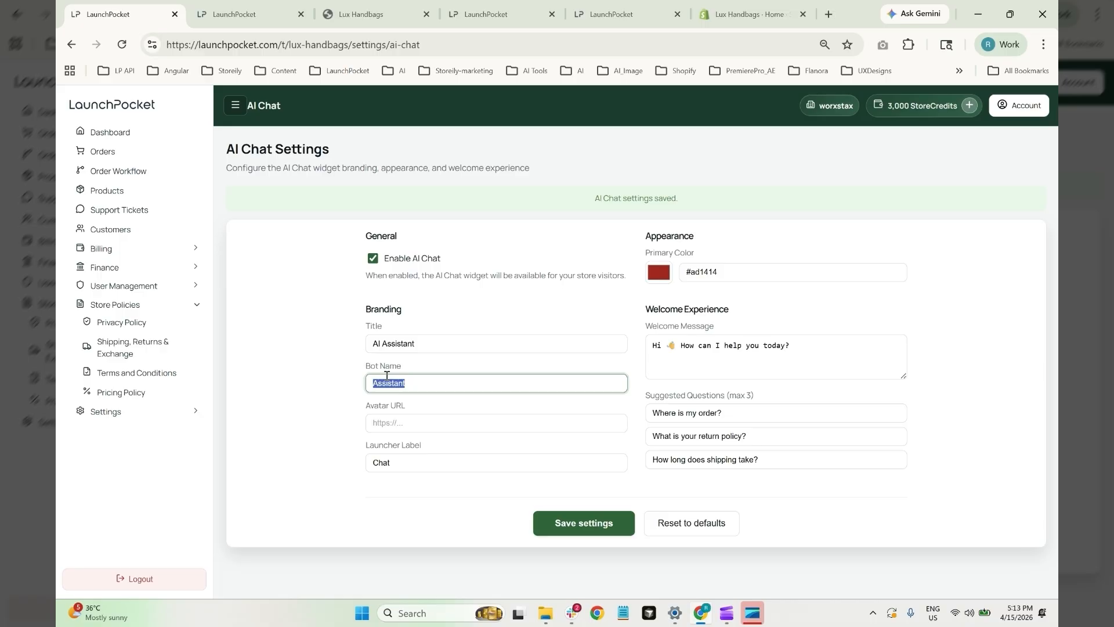
{"action": "type", "text": "La"}
{"action": "key", "text": "BackSpace"}
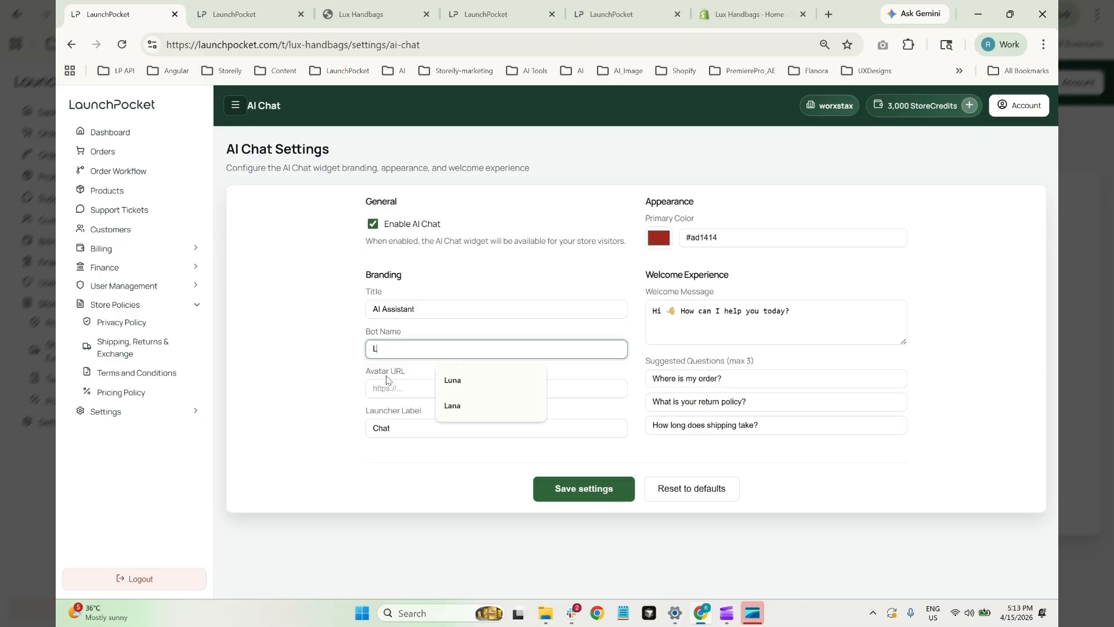
{"action": "type", "text": "Una"}
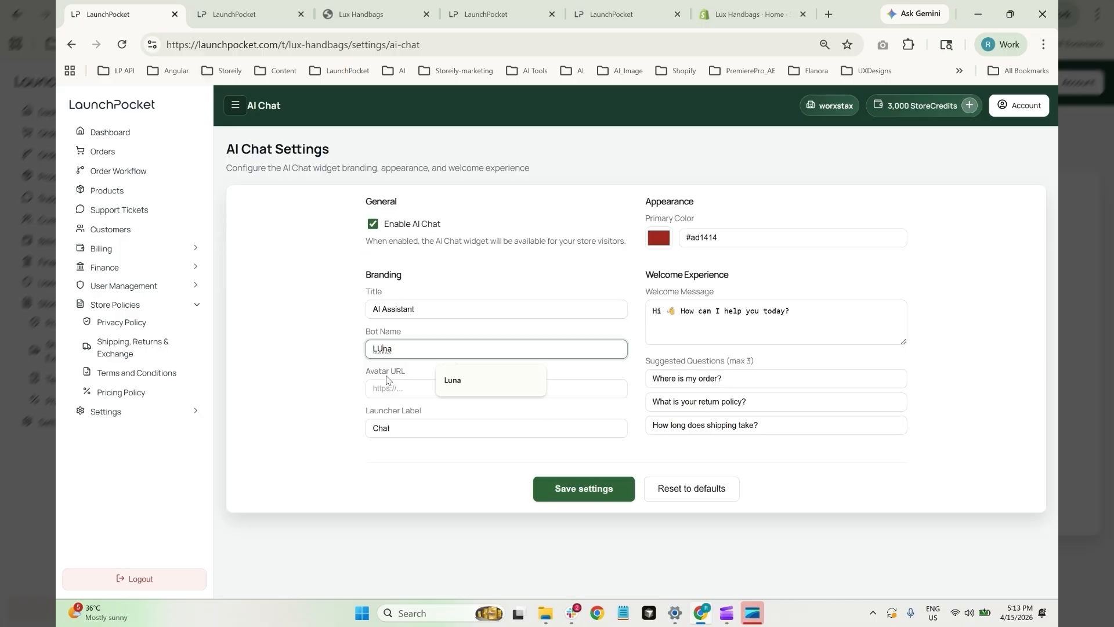
{"action": "key", "text": "BackSpace"}
{"action": "type", "text": "u"}
{"action": "left_click", "coordinate": [566, 490]}
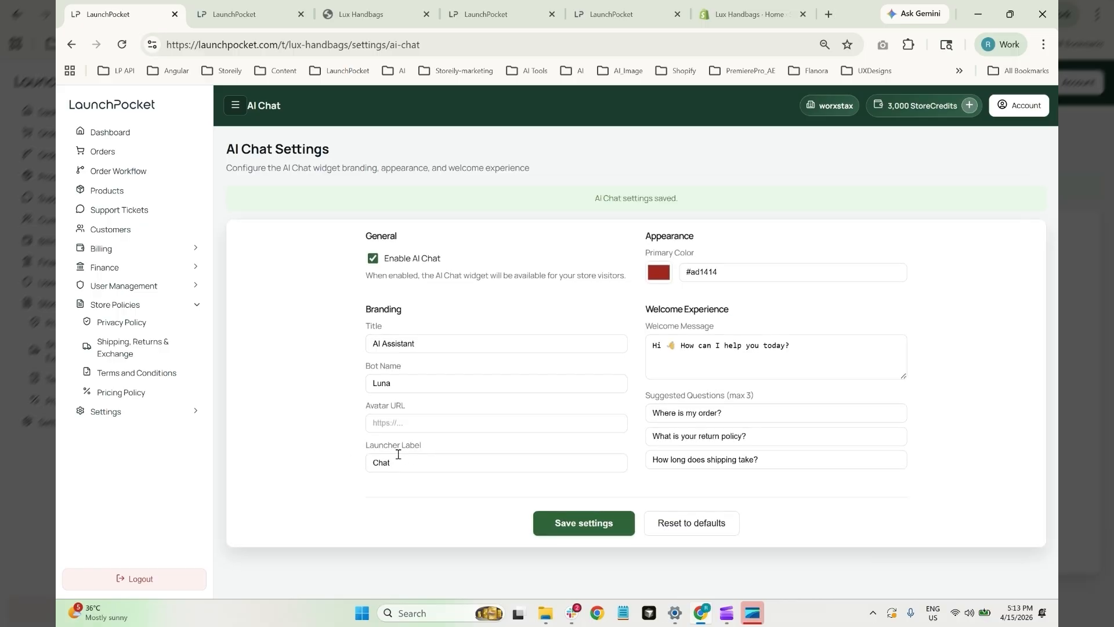
Change the launcher label from Chat to Support and save
{"action": "double_click", "coordinate": [379, 462]}
{"action": "key", "text": "BackSpace"}
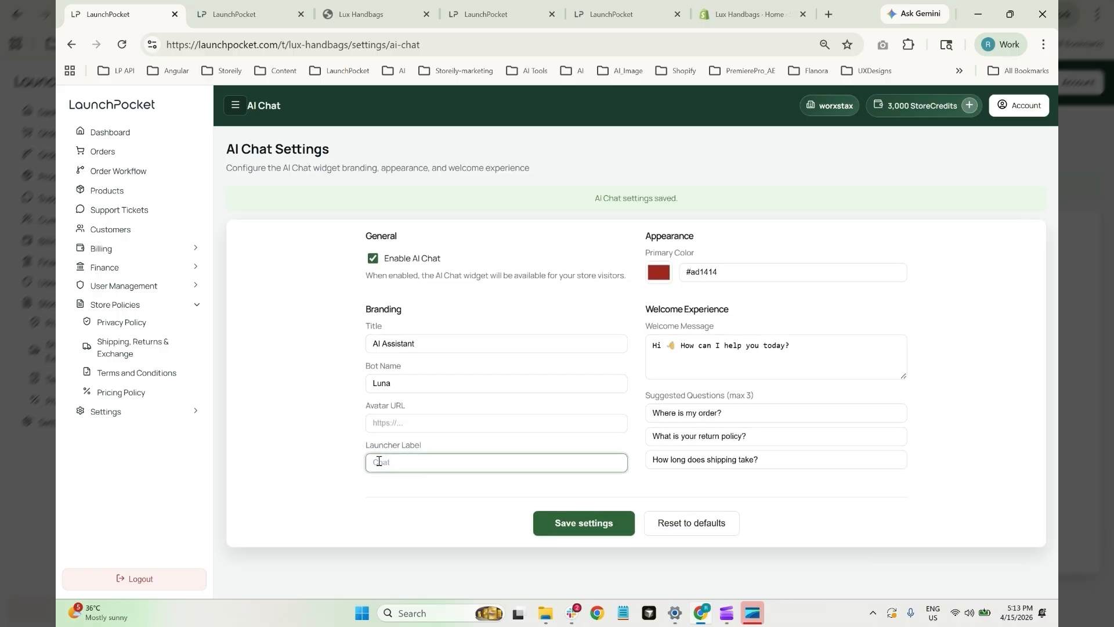
{"action": "type", "text": "Support"}
{"action": "left_click", "coordinate": [570, 494]}
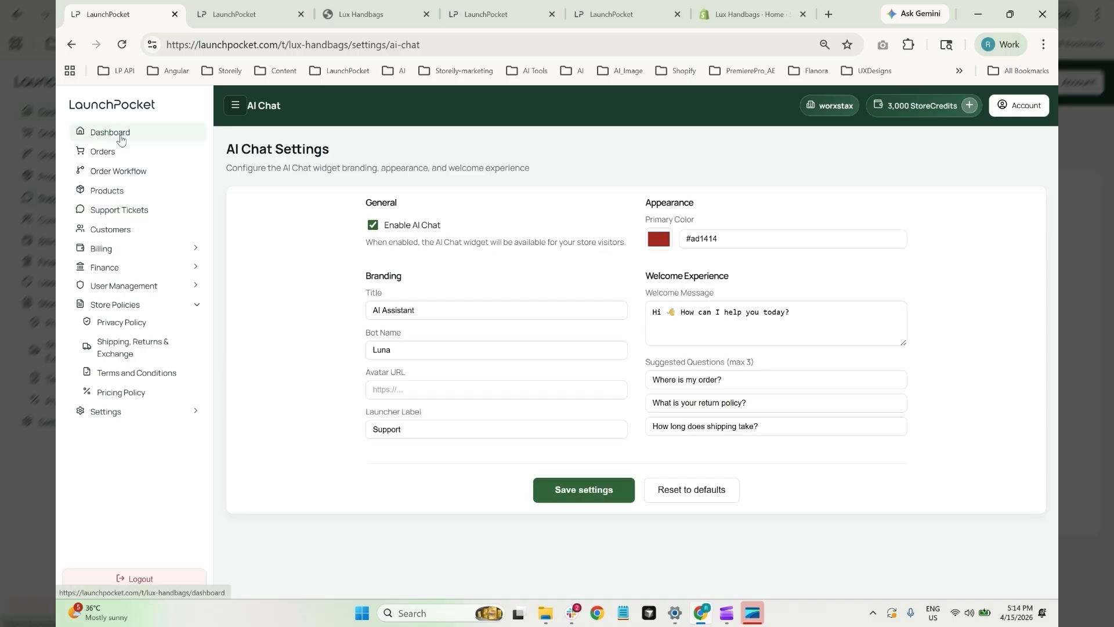
Return to the Dashboard and follow the Enable AI chat step's Open Shopify link into the theme editor
{"action": "left_click", "coordinate": [120, 139]}
{"action": "scroll", "coordinate": [929, 384], "scroll_direction": "down", "scroll_amount": 2}
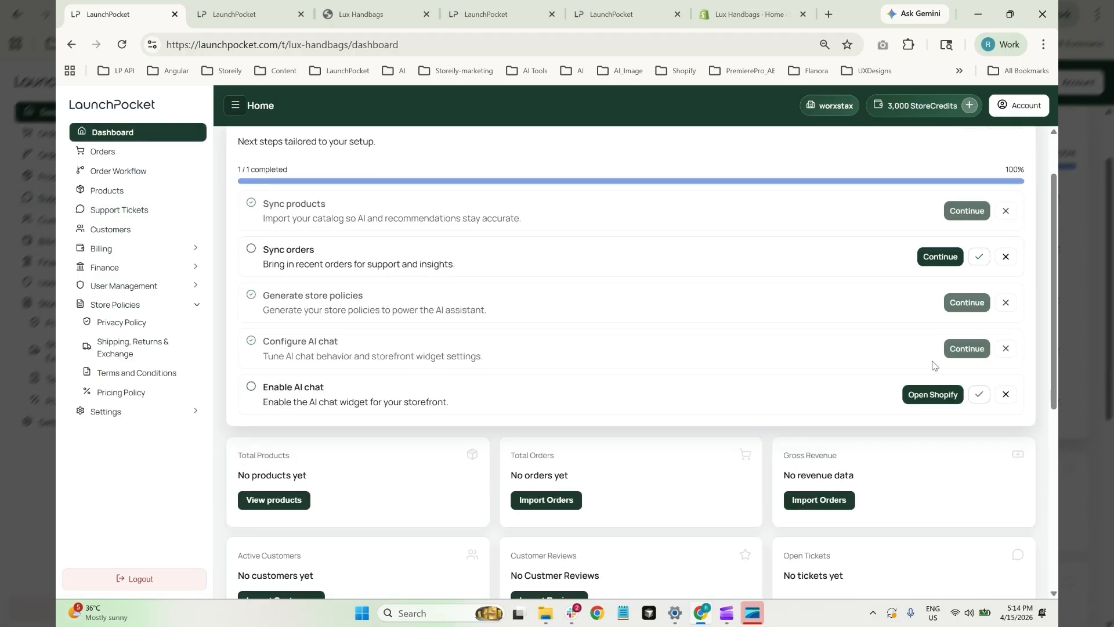
{"action": "left_click", "coordinate": [929, 397]}
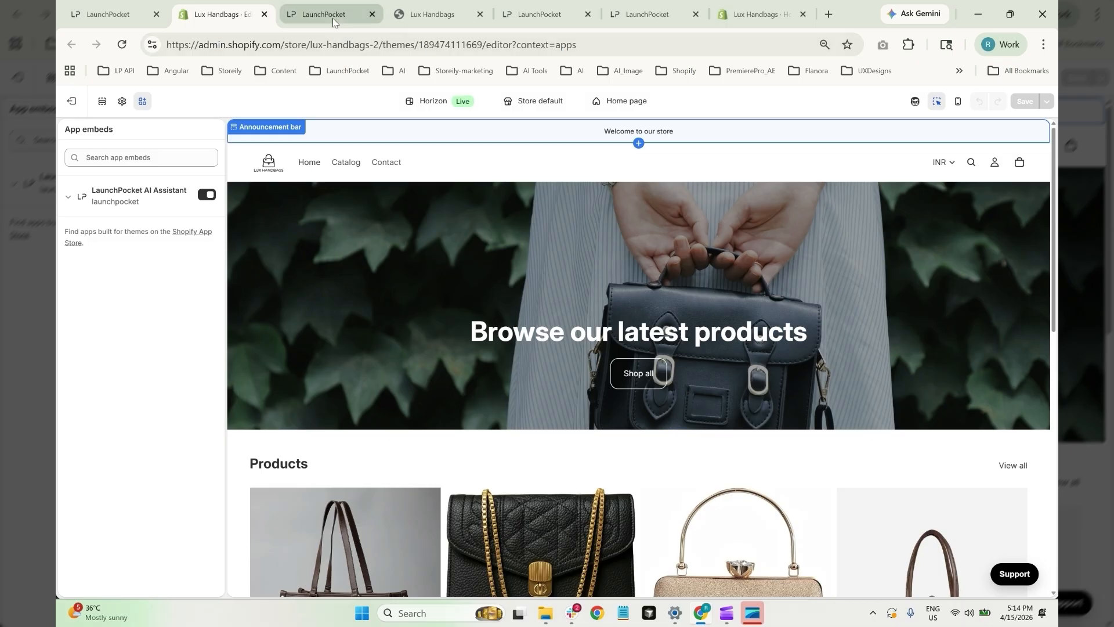
On the live storefront, open the AI Assistant chat and send 'Hi' then 'What iags do you have'
{"action": "left_click", "coordinate": [436, 16]}
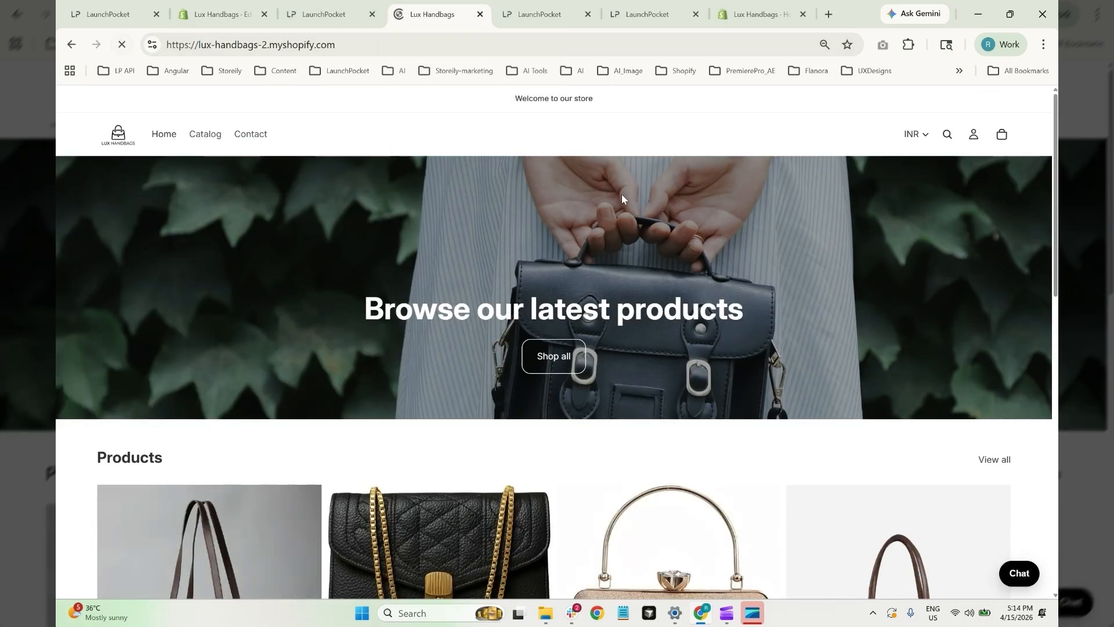
{"action": "left_click", "coordinate": [1013, 575]}
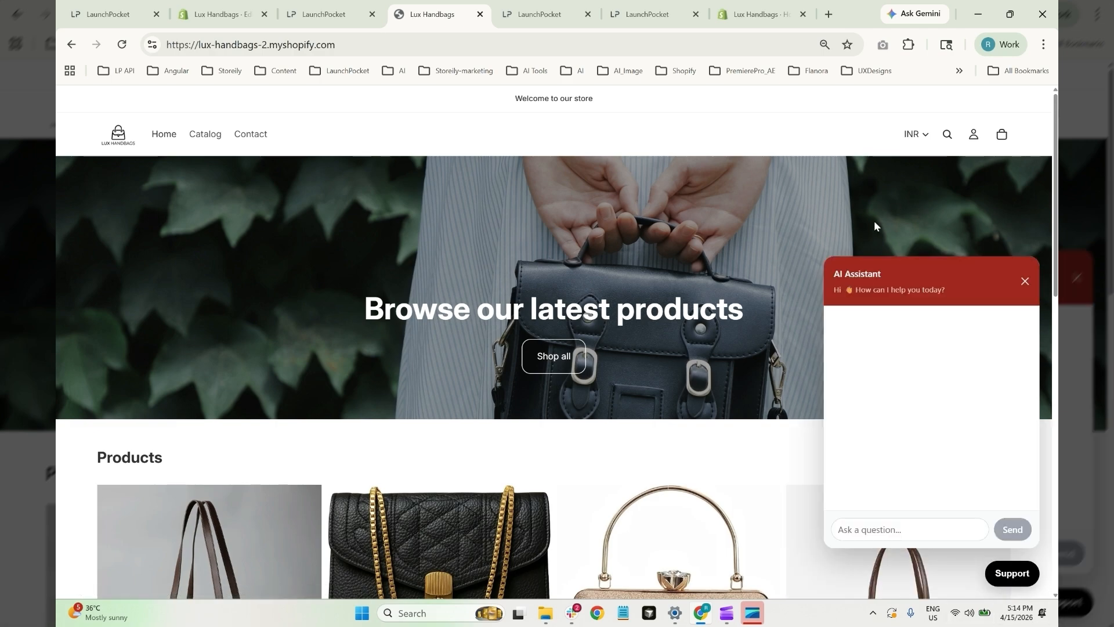
{"action": "left_click", "coordinate": [880, 525]}
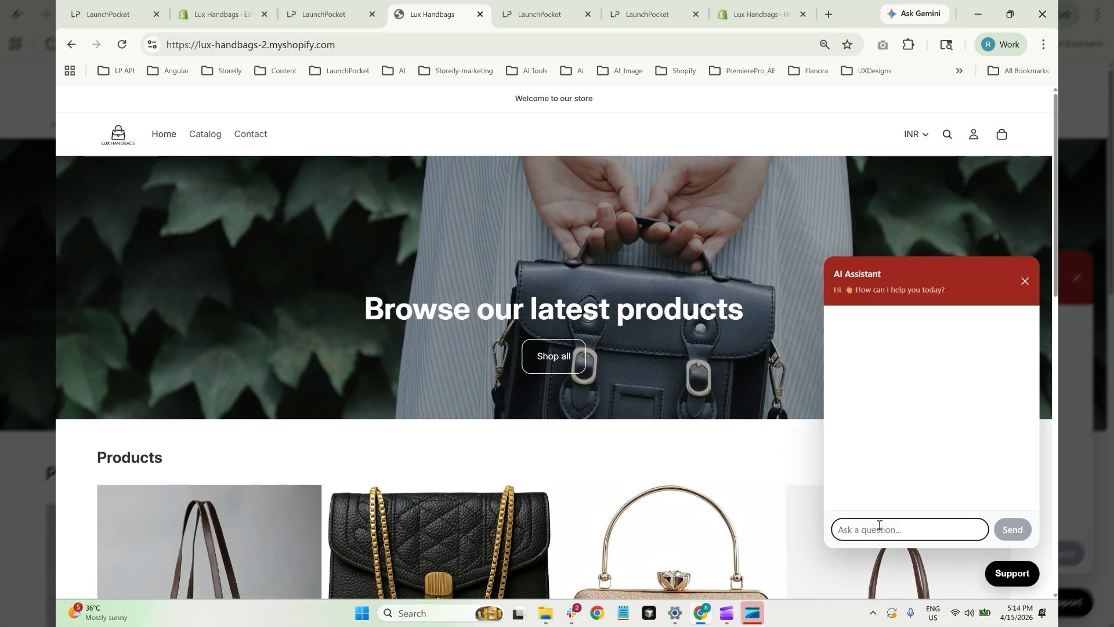
{"action": "type", "text": "H"}
{"action": "key", "text": "BackSpace"}
{"action": "type", "text": "Hi"}
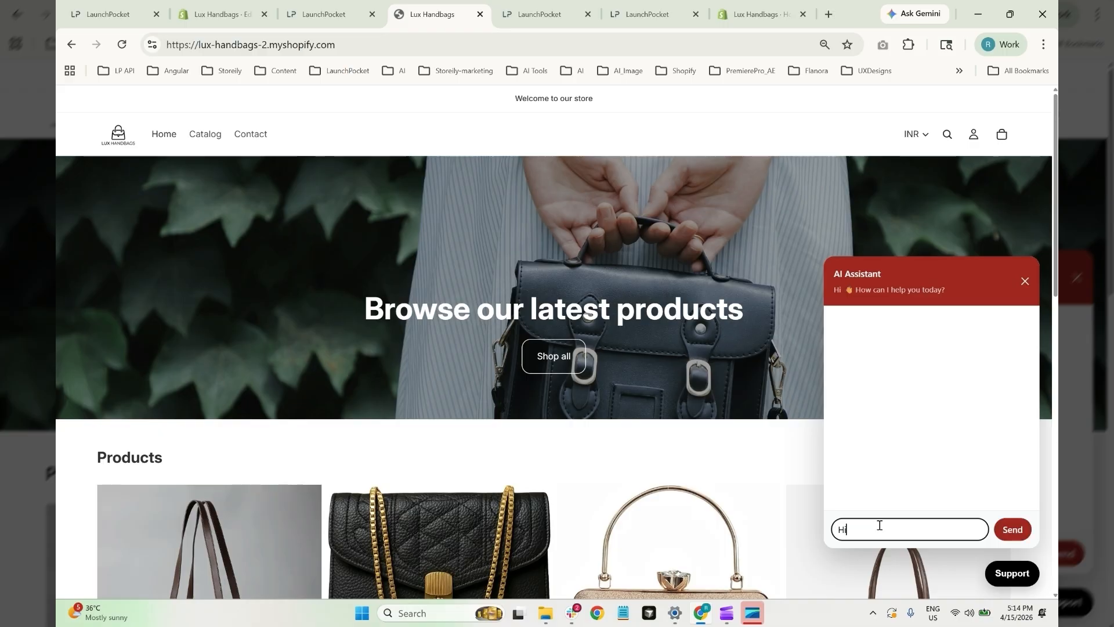
{"action": "key", "text": "Return"}
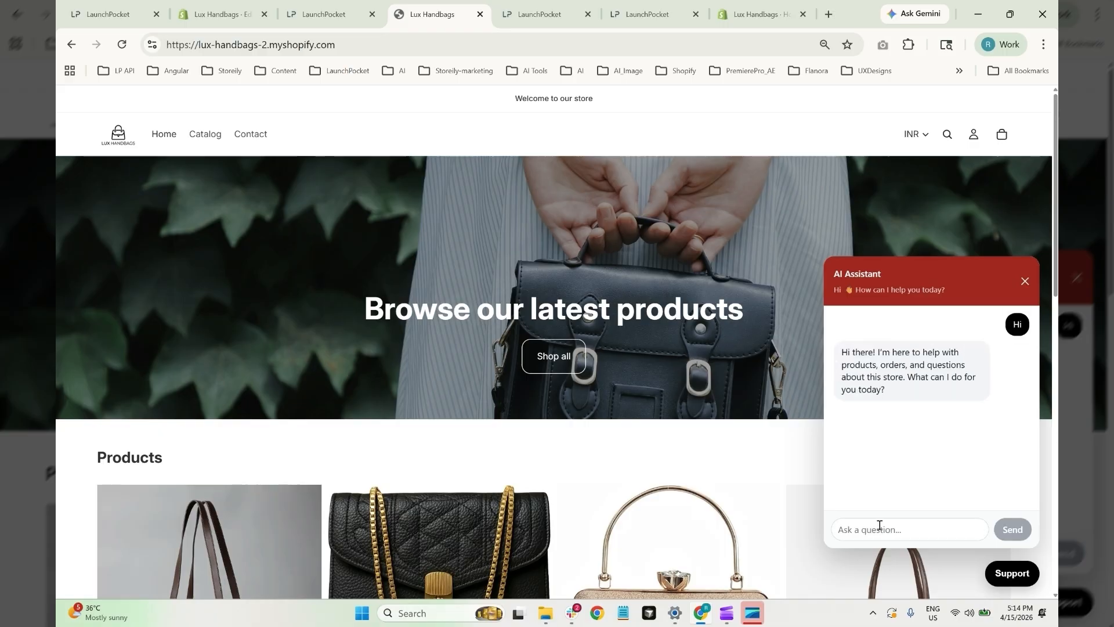
{"action": "left_click", "coordinate": [864, 528]}
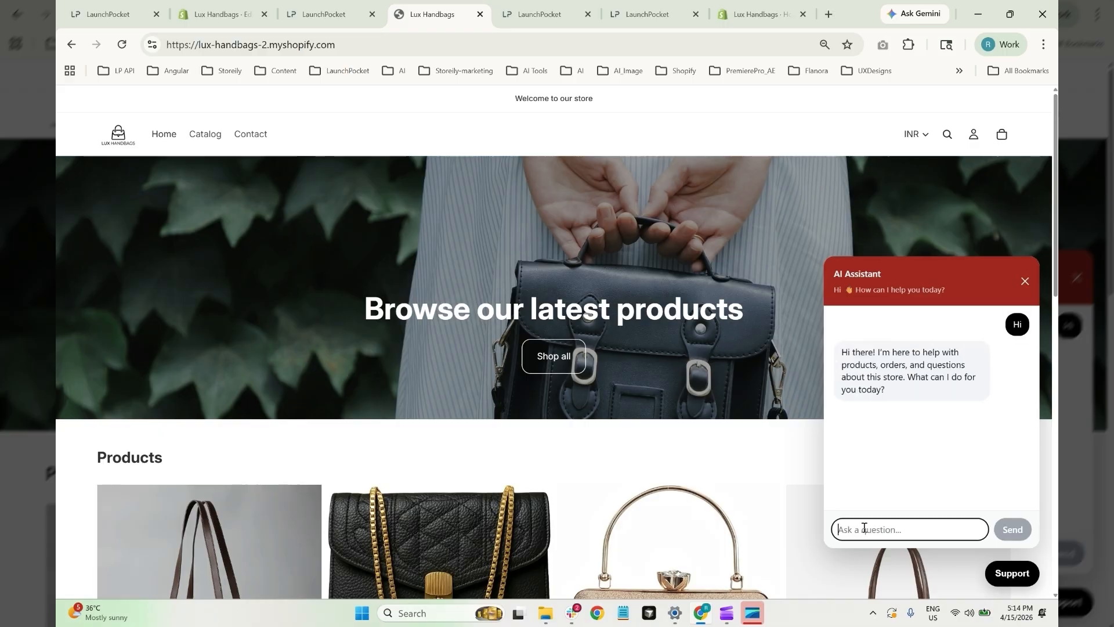
{"action": "type", "text": "What i"}
{"action": "type", "text": "ags do "}
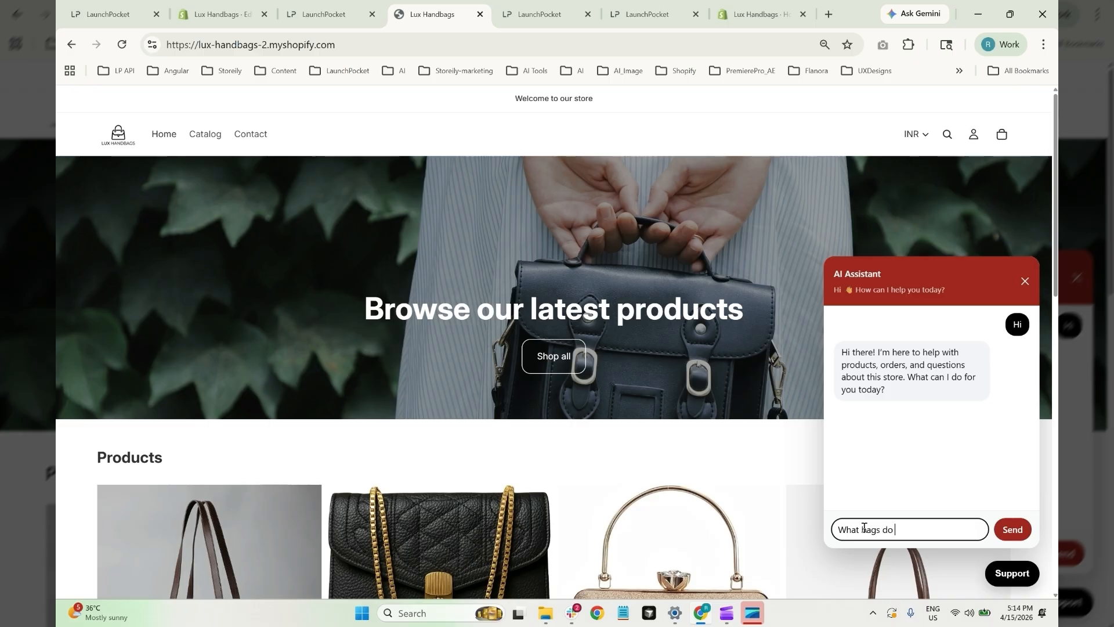
{"action": "type", "text": "you have"}
{"action": "key", "text": "Return"}
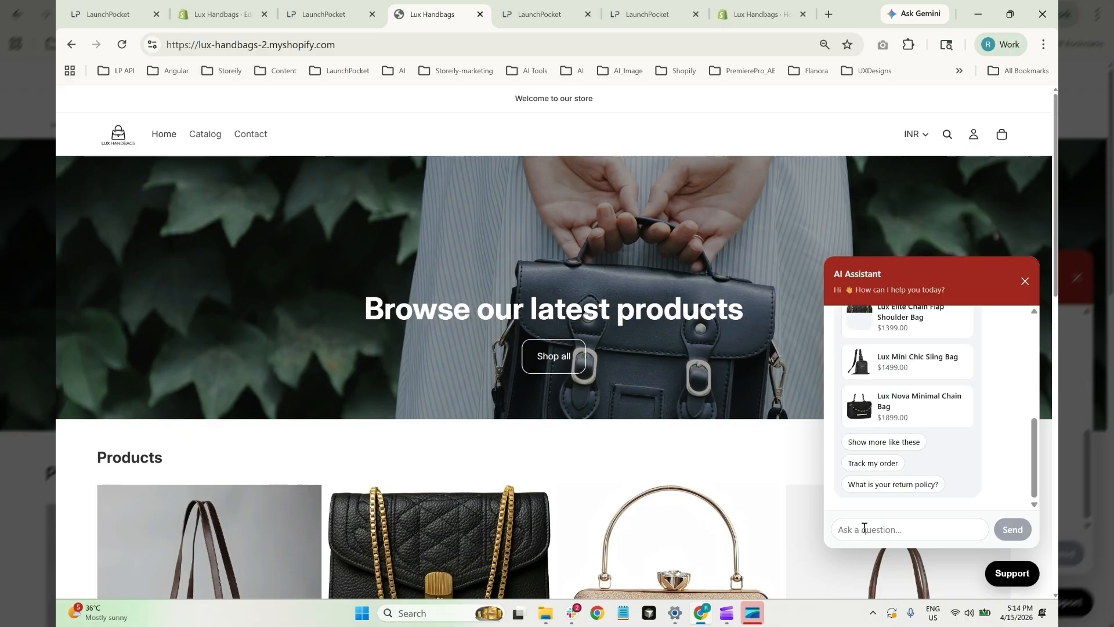
Check the suggested Lux Mini Chic Sling Bag page, browse the chat results, then return to LaunchPocket
{"action": "scroll", "coordinate": [883, 485], "scroll_direction": "up", "scroll_amount": 3}
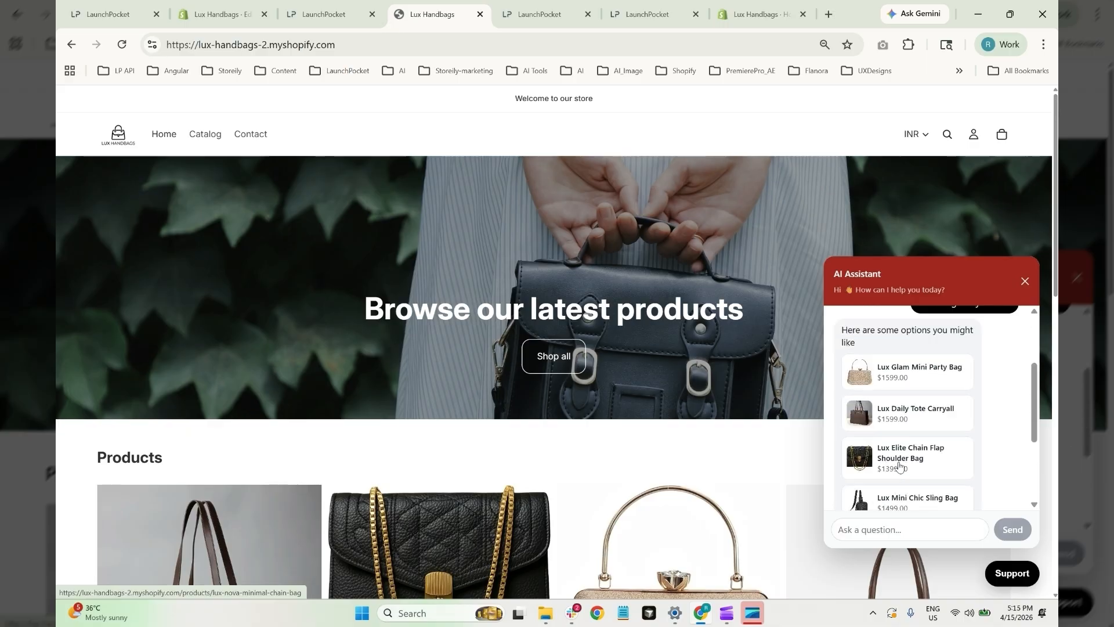
{"action": "scroll", "coordinate": [905, 473], "scroll_direction": "down", "scroll_amount": 2}
{"action": "left_click", "coordinate": [891, 367]}
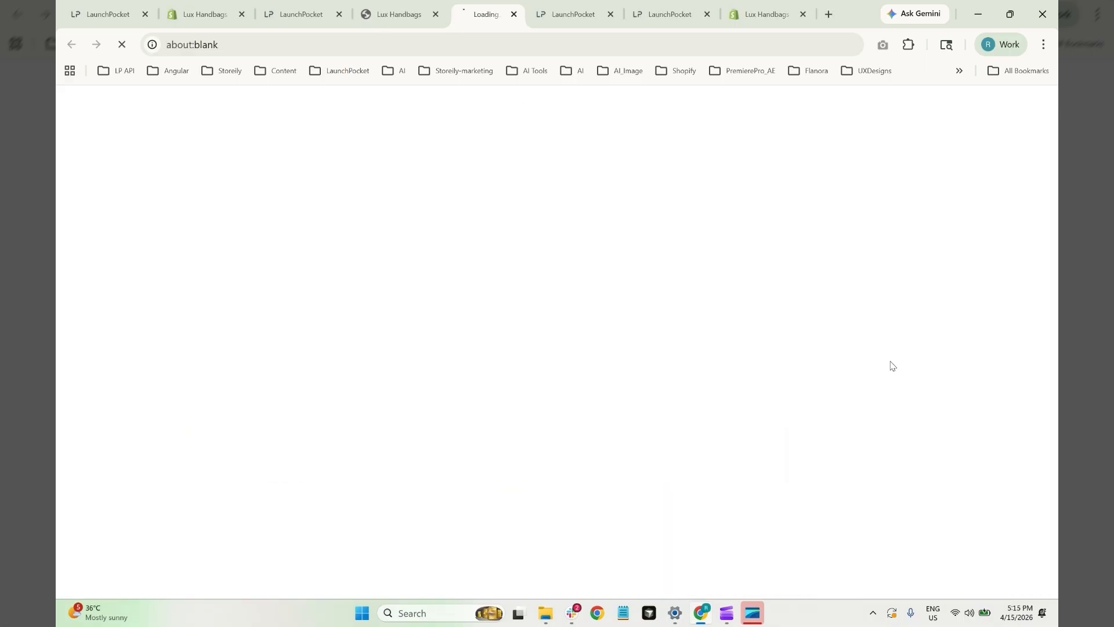
{"action": "scroll", "coordinate": [533, 354], "scroll_direction": "down", "scroll_amount": 5}
{"action": "scroll", "coordinate": [533, 354], "scroll_direction": "up", "scroll_amount": 6}
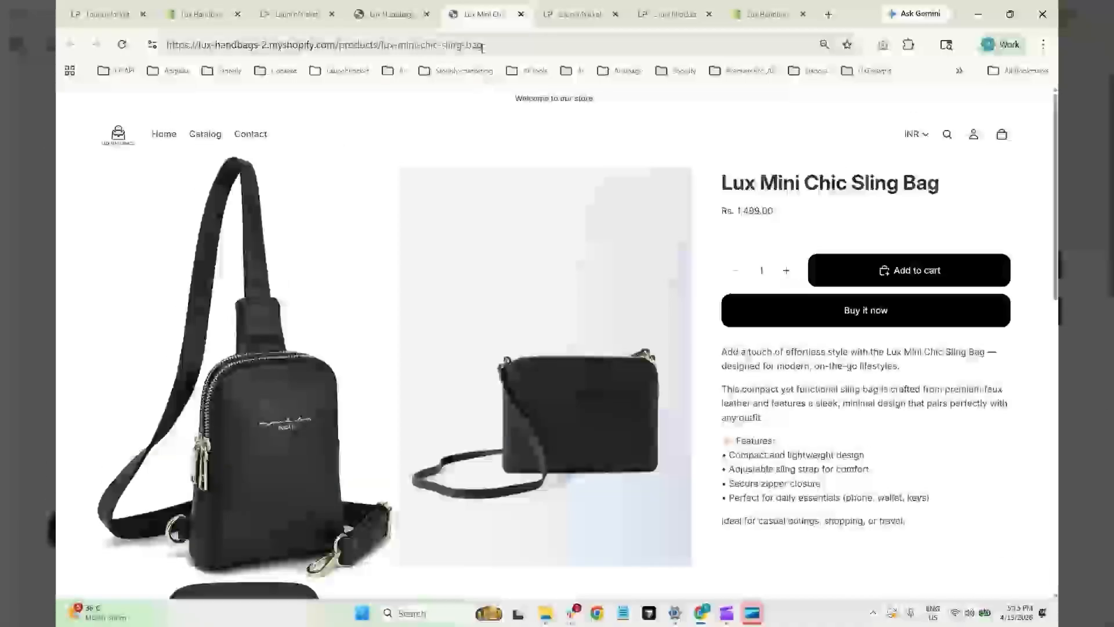
{"action": "left_click", "coordinate": [521, 14]}
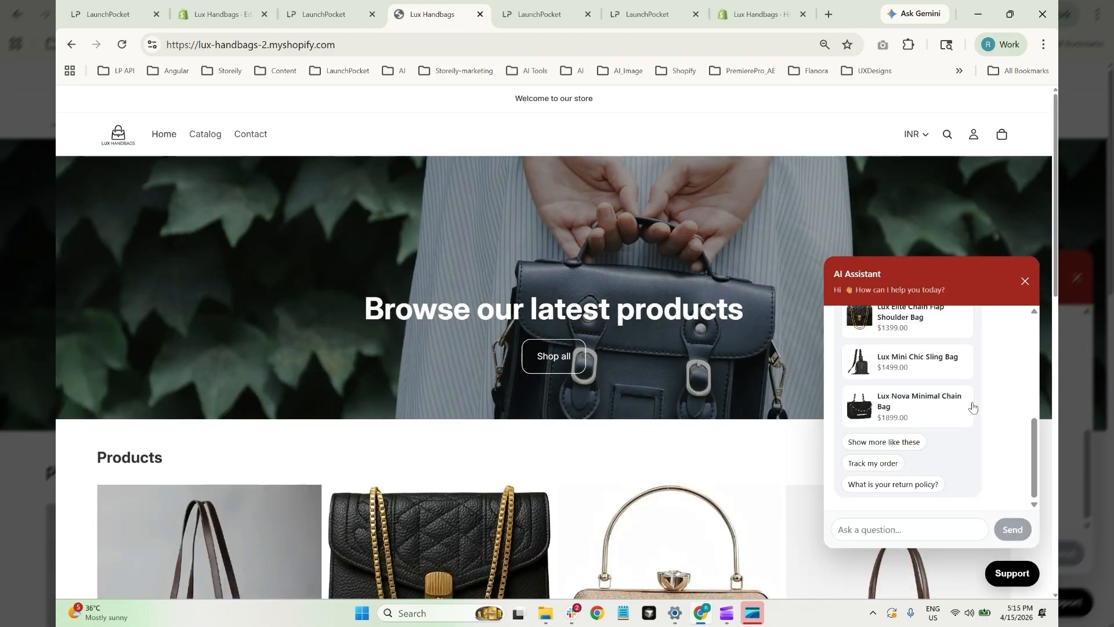
{"action": "scroll", "coordinate": [970, 435], "scroll_direction": "up", "scroll_amount": 3}
{"action": "scroll", "coordinate": [989, 453], "scroll_direction": "down", "scroll_amount": 1}
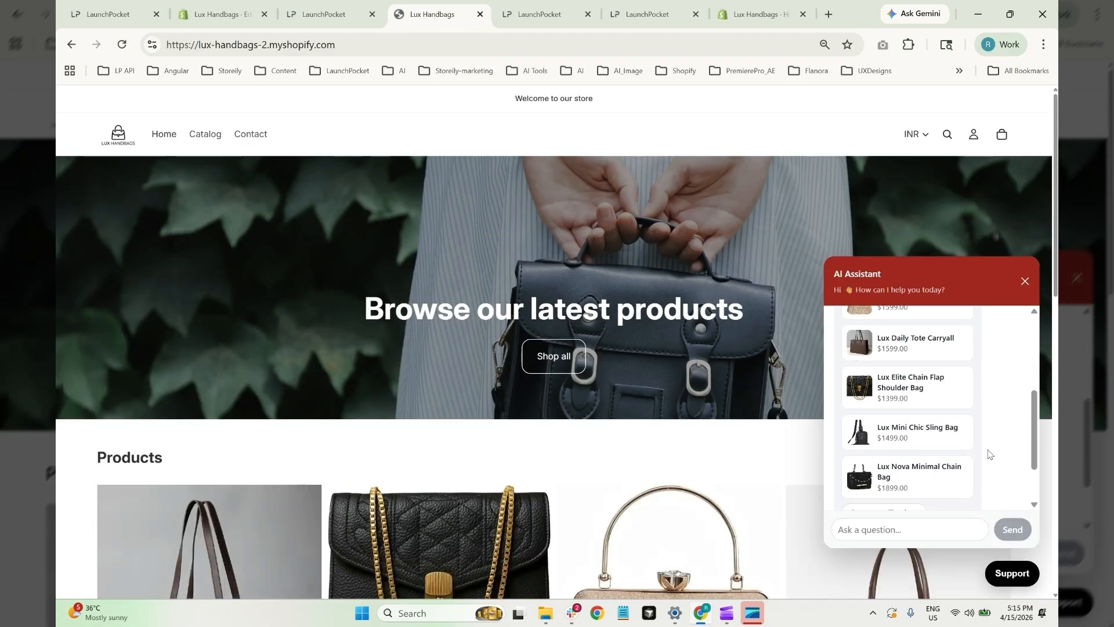
{"action": "scroll", "coordinate": [990, 453], "scroll_direction": "down", "scroll_amount": 2}
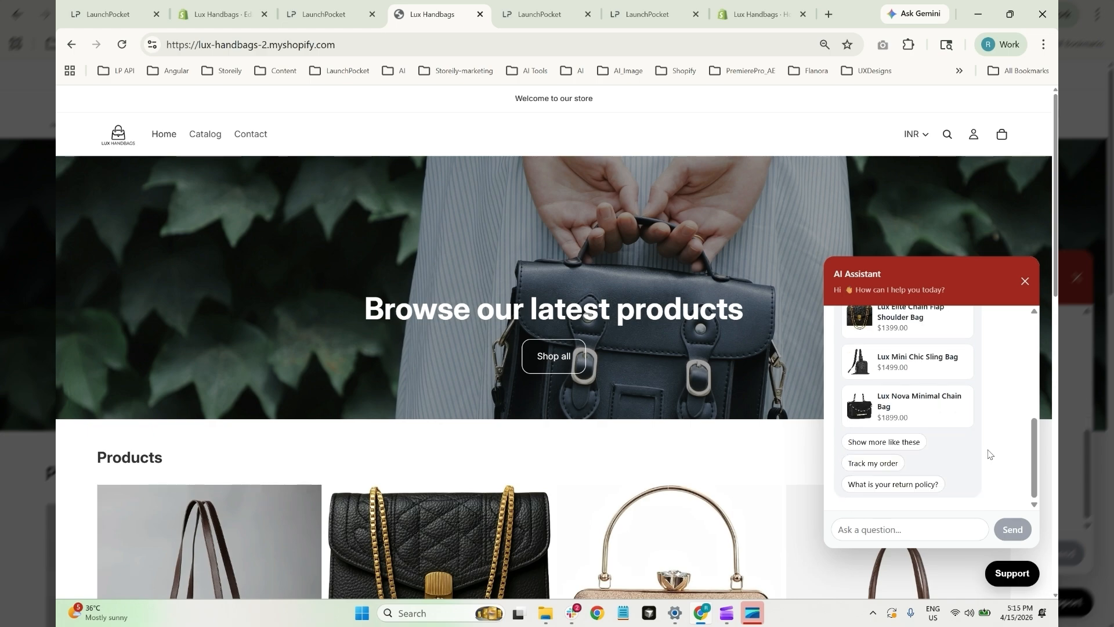
{"action": "scroll", "coordinate": [989, 453], "scroll_direction": "up", "scroll_amount": 2}
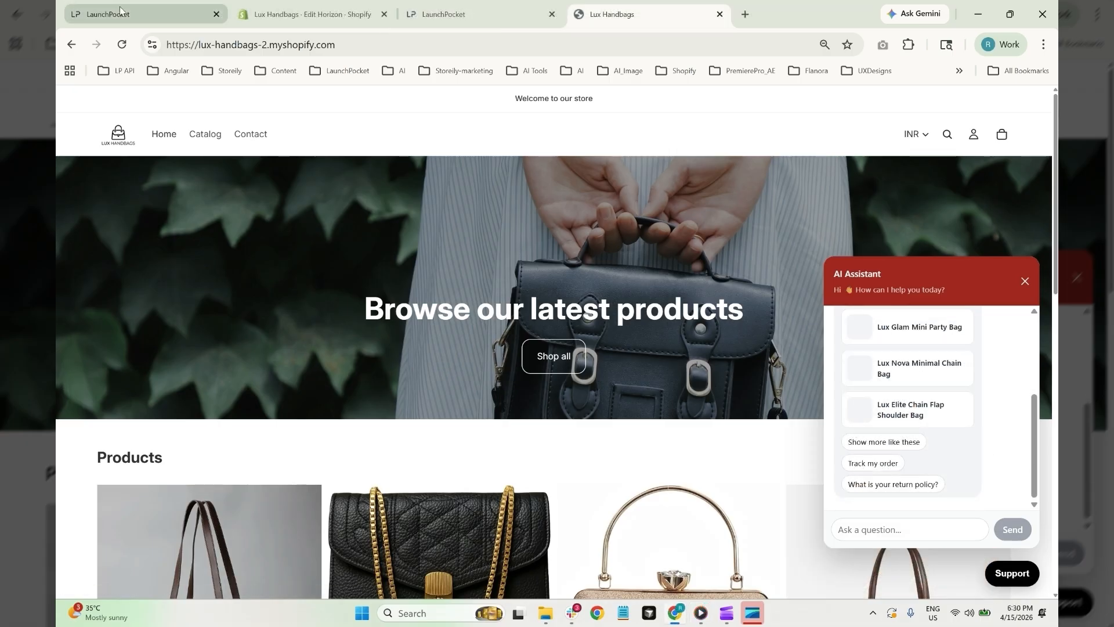
{"action": "left_click", "coordinate": [116, 13]}
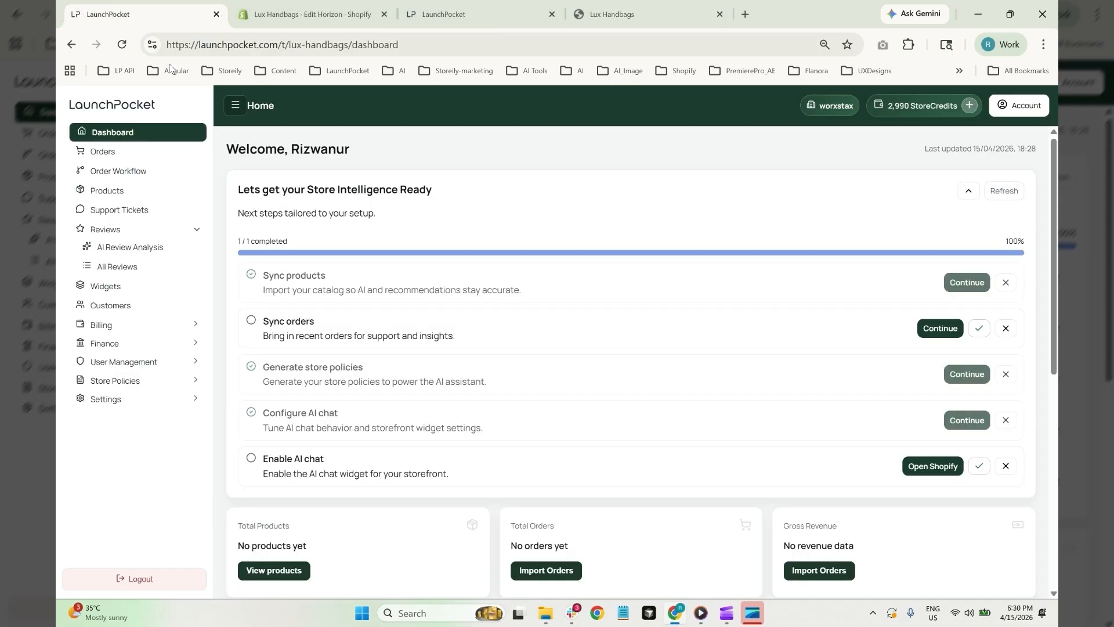
{"action": "left_click", "coordinate": [102, 231]}
Open Reviews > All Reviews and bring up the Import reviews dialog
{"action": "left_click", "coordinate": [102, 230]}
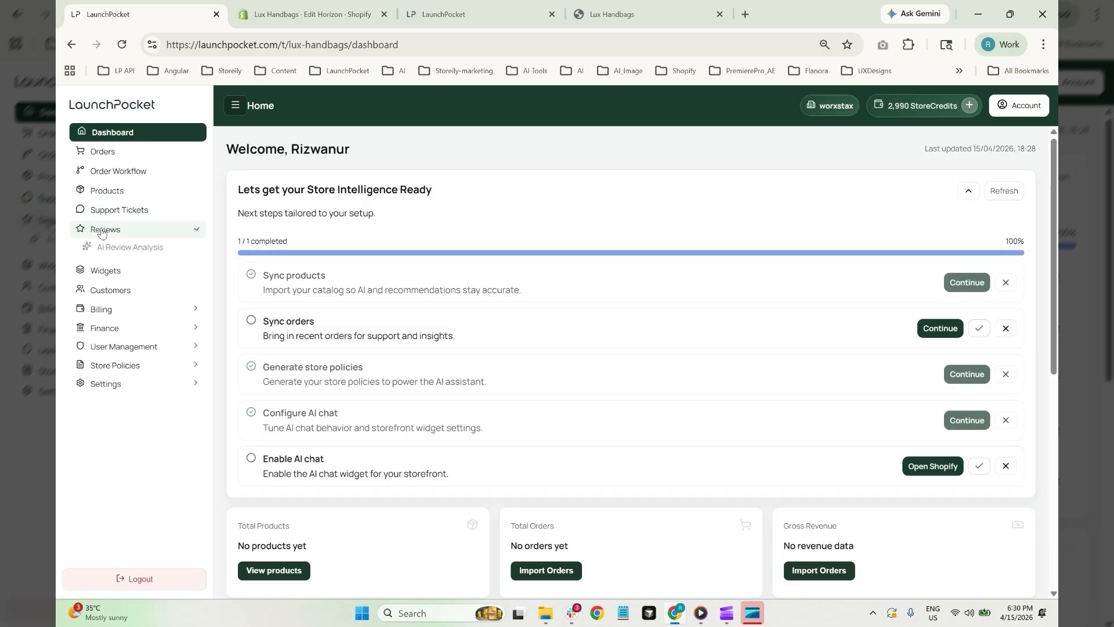
{"action": "left_click", "coordinate": [109, 271]}
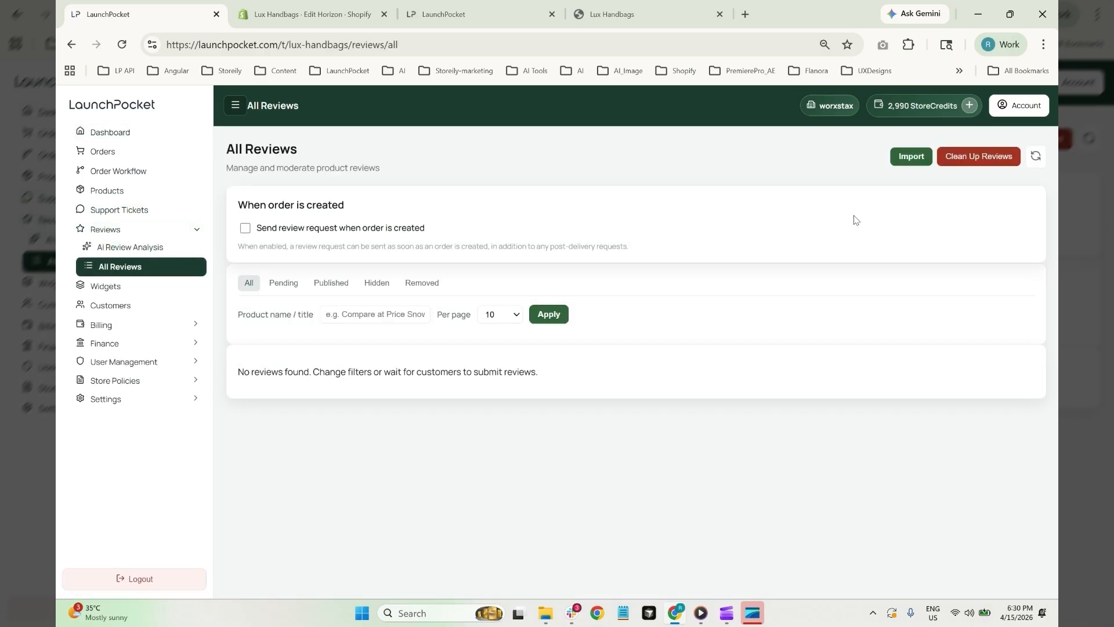
{"action": "left_click", "coordinate": [912, 156]}
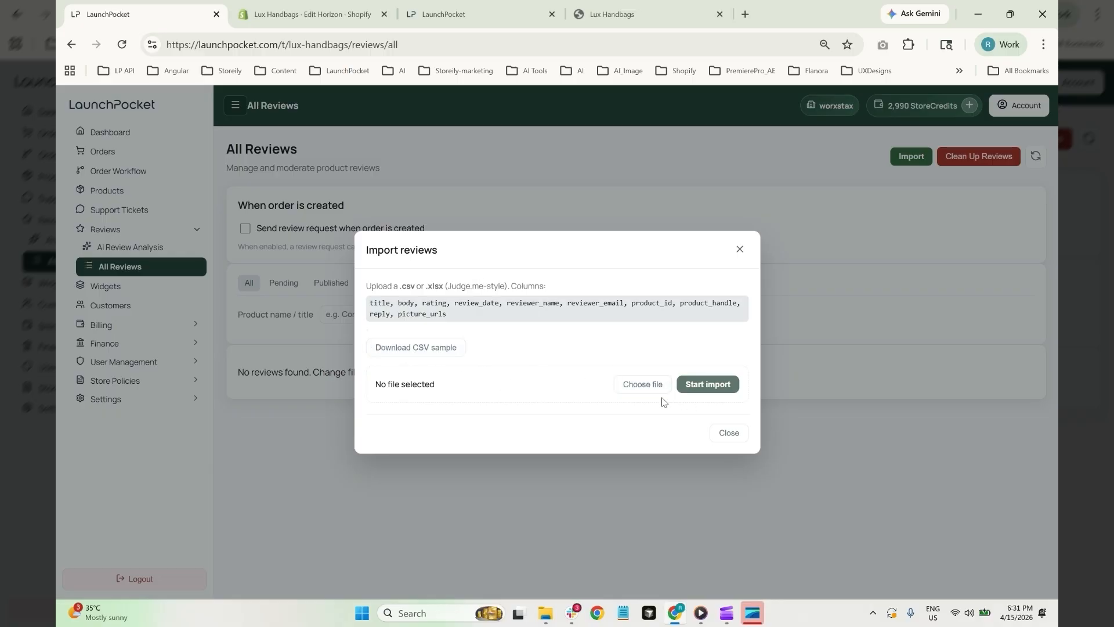
Import final_reviews_20 (1).xlsx, bringing in all 20 reviews as Published with none failed
{"action": "left_click", "coordinate": [633, 387]}
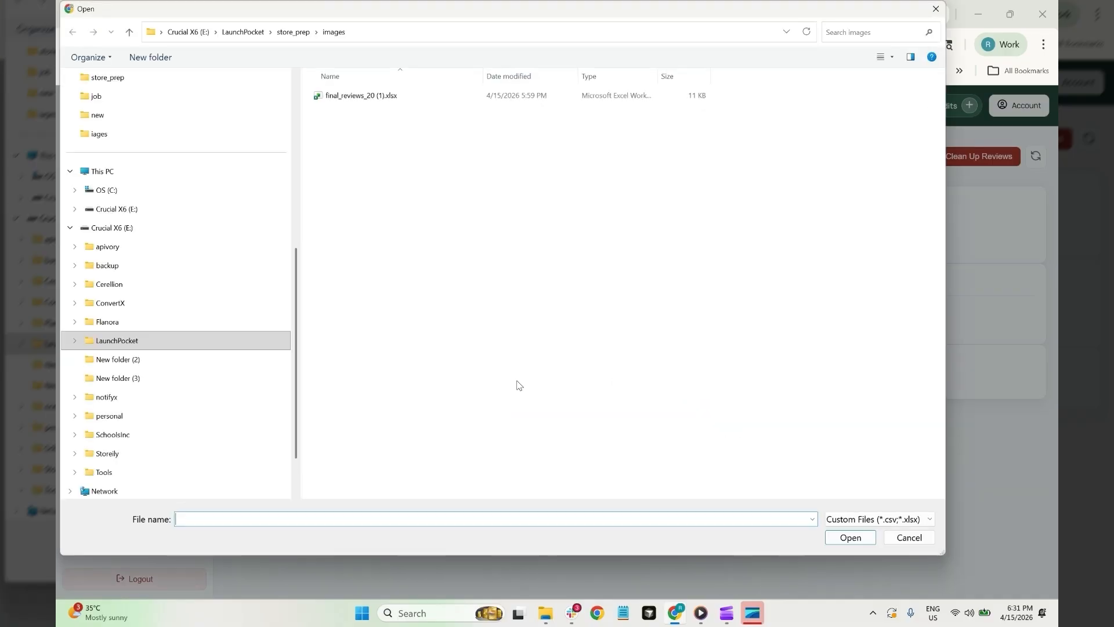
{"action": "left_click", "coordinate": [360, 98]}
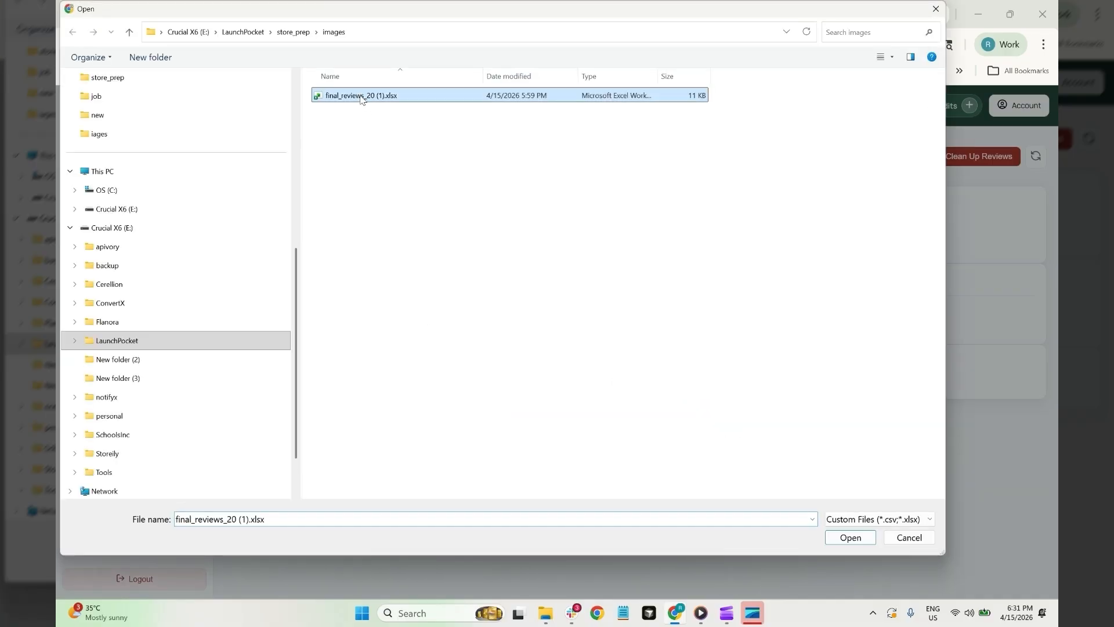
{"action": "left_click", "coordinate": [849, 538]}
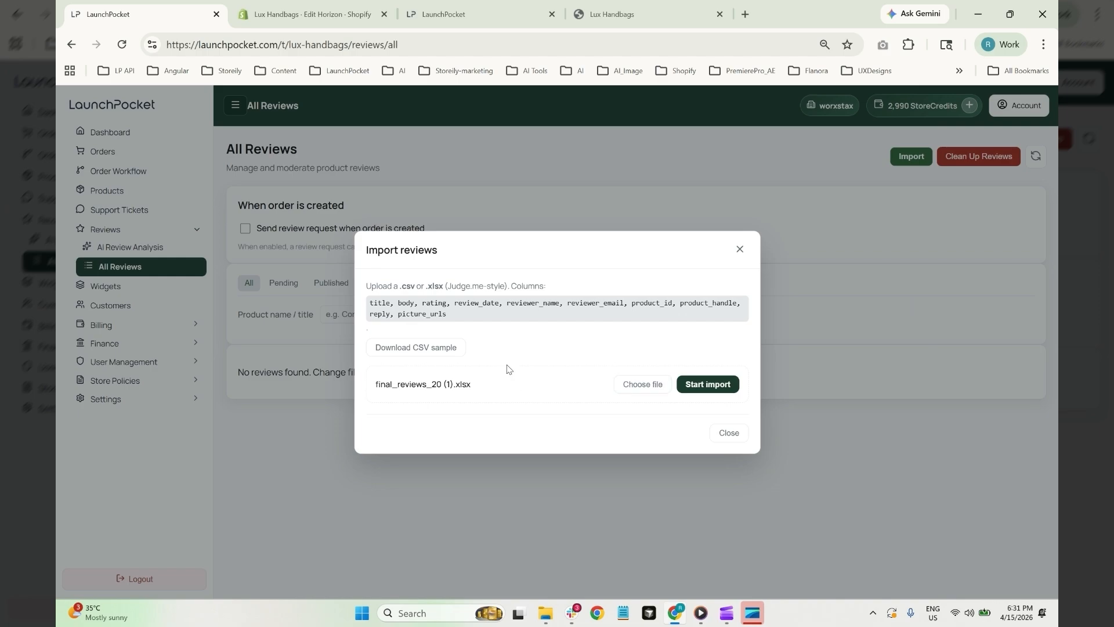
{"action": "left_click_drag", "start_coordinate": [372, 302], "coordinate": [447, 314]}
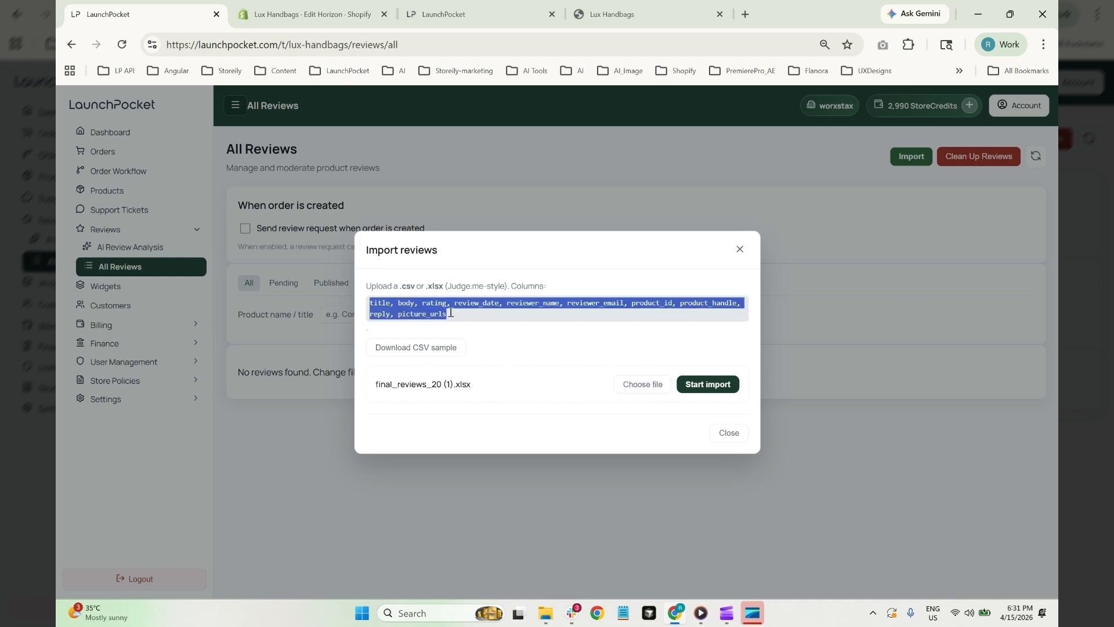
{"action": "left_click", "coordinate": [475, 325]}
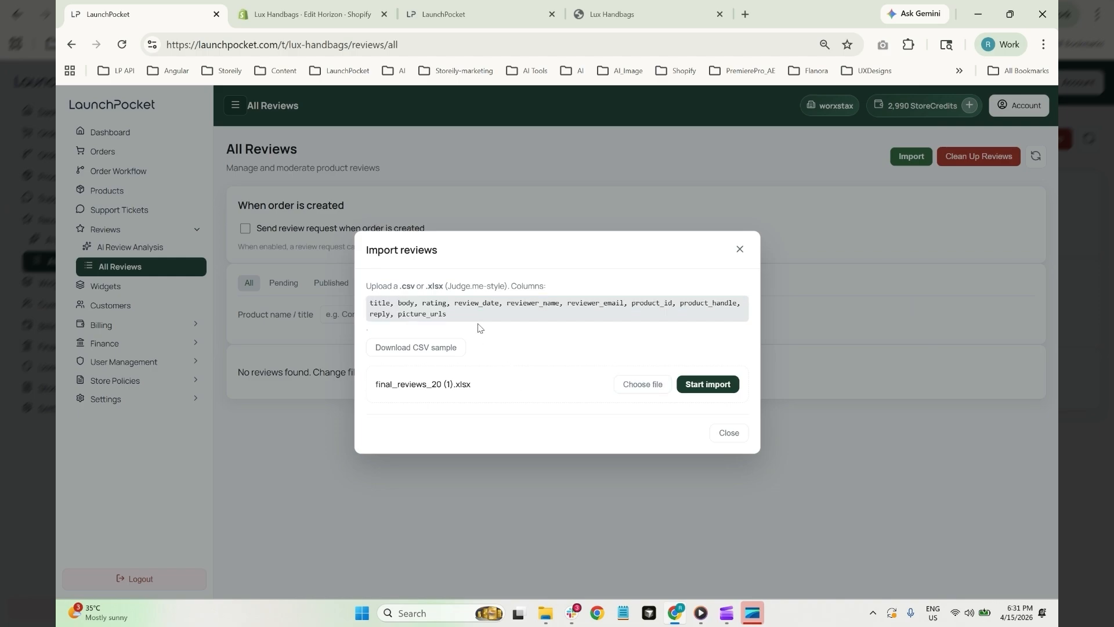
{"action": "left_click", "coordinate": [692, 384]}
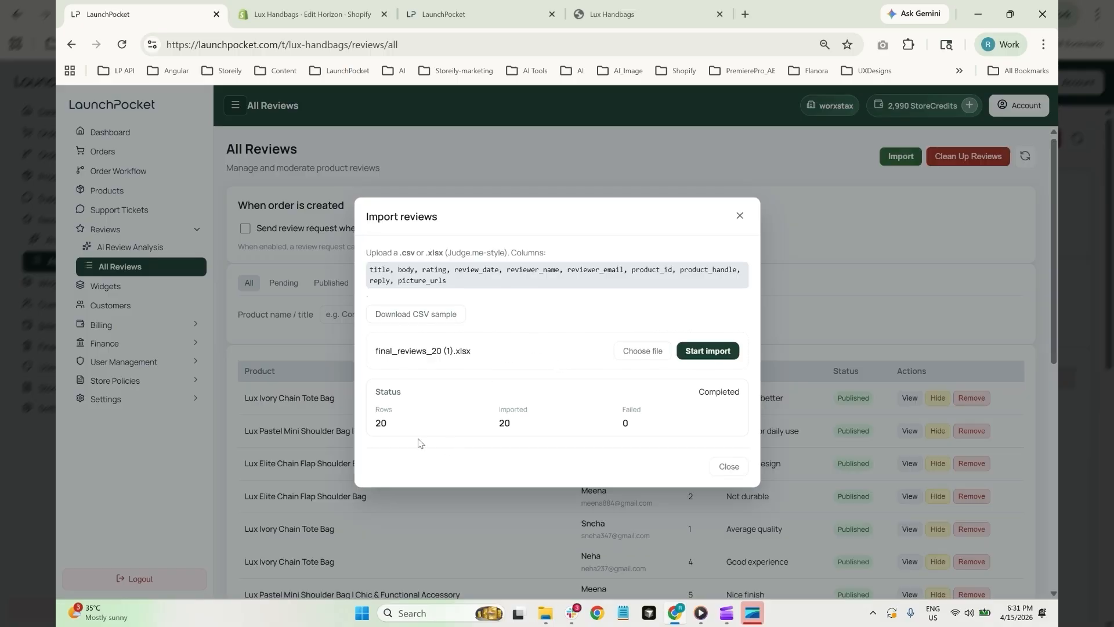
{"action": "left_click", "coordinate": [739, 212]}
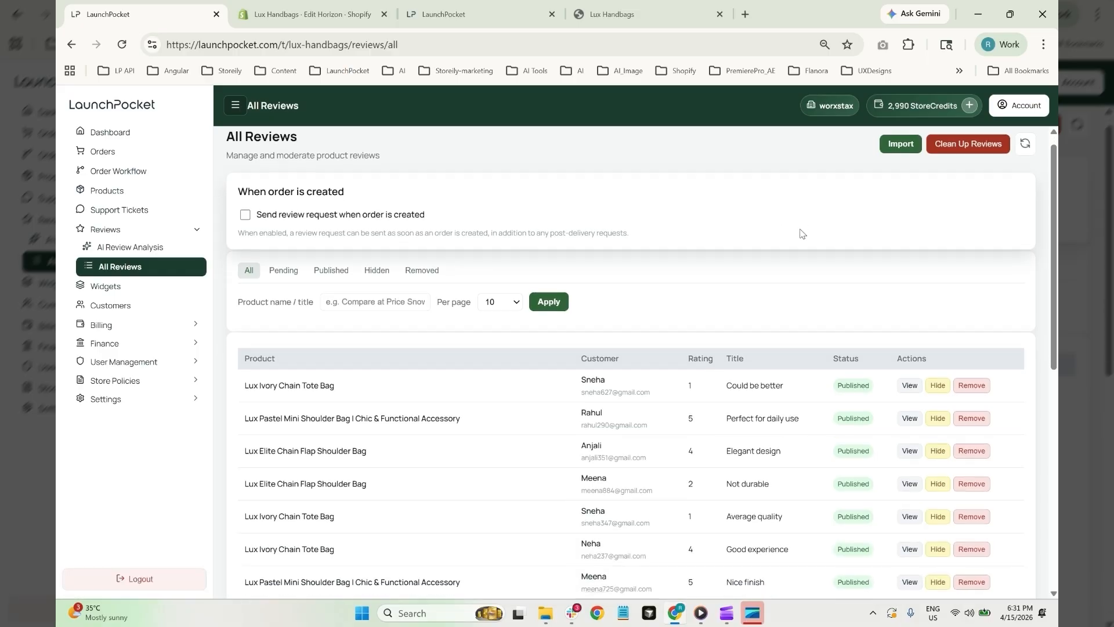
Check the Lux Ivory Chain Tote Bag storefront page for its reviews, then scan the imported reviews list
{"action": "scroll", "coordinate": [749, 340], "scroll_direction": "down", "scroll_amount": 5}
{"action": "scroll", "coordinate": [748, 340], "scroll_direction": "up", "scroll_amount": 1}
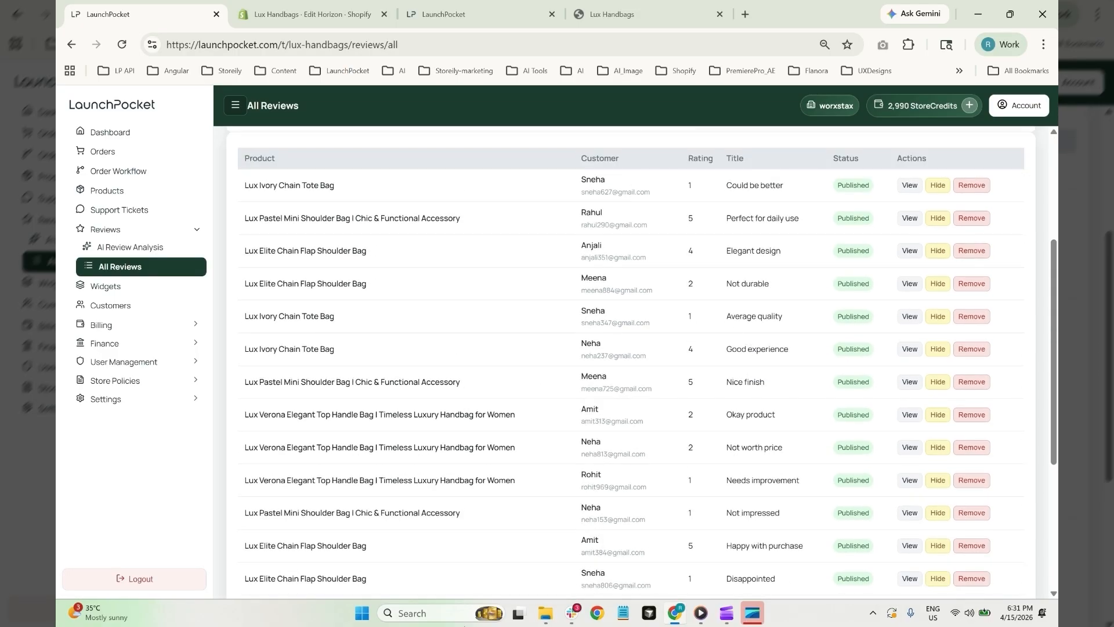
{"action": "left_click", "coordinate": [302, 187]}
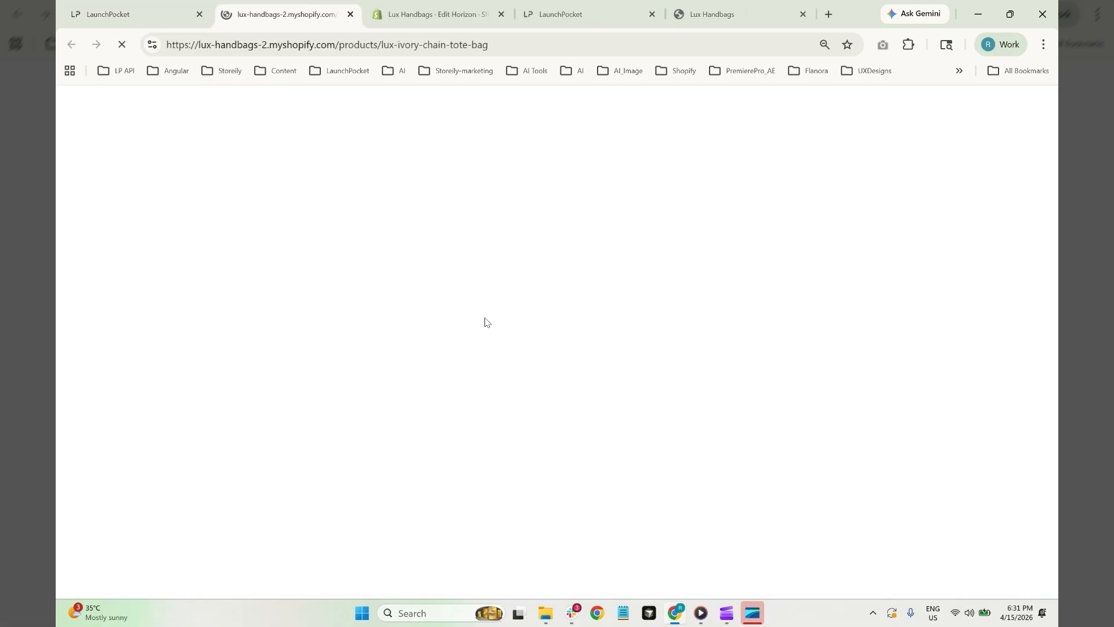
{"action": "scroll", "coordinate": [486, 319], "scroll_direction": "down", "scroll_amount": 3}
{"action": "scroll", "coordinate": [486, 319], "scroll_direction": "down", "scroll_amount": 5}
{"action": "scroll", "coordinate": [441, 296], "scroll_direction": "up", "scroll_amount": 10}
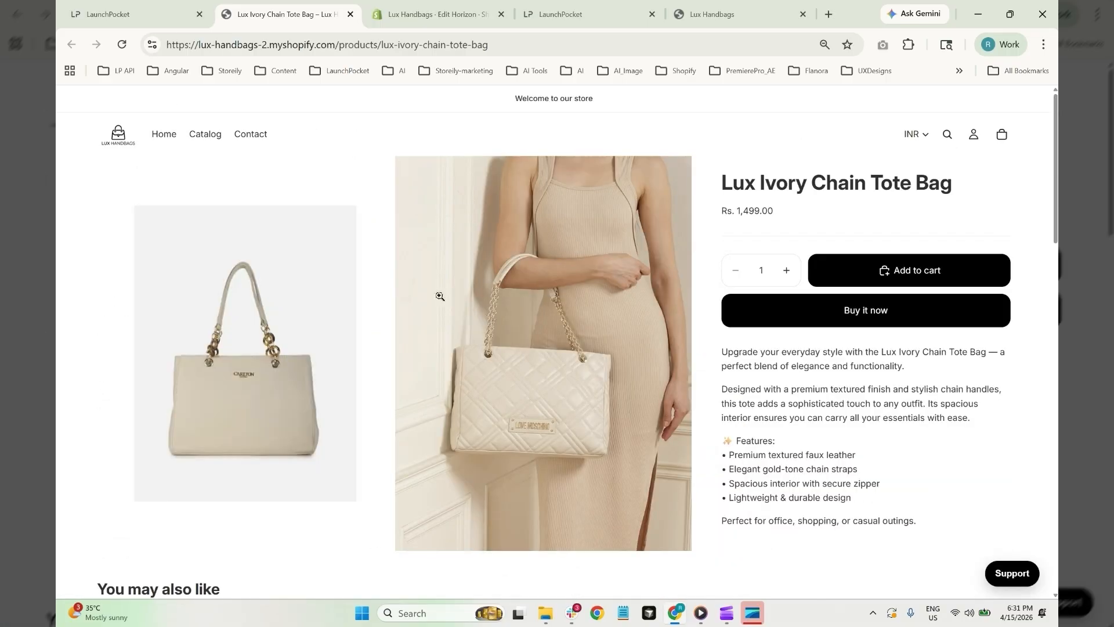
{"action": "left_click", "coordinate": [351, 16]}
{"action": "scroll", "coordinate": [565, 370], "scroll_direction": "down", "scroll_amount": 5}
{"action": "scroll", "coordinate": [566, 370], "scroll_direction": "up", "scroll_amount": 10}
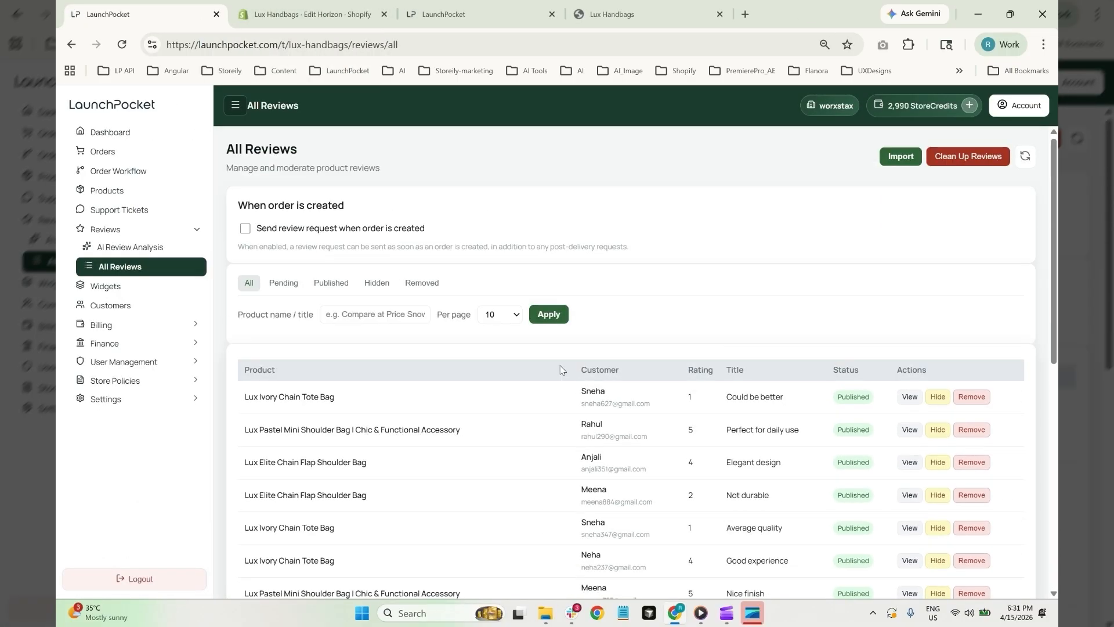
{"action": "scroll", "coordinate": [572, 362], "scroll_direction": "down", "scroll_amount": 5}
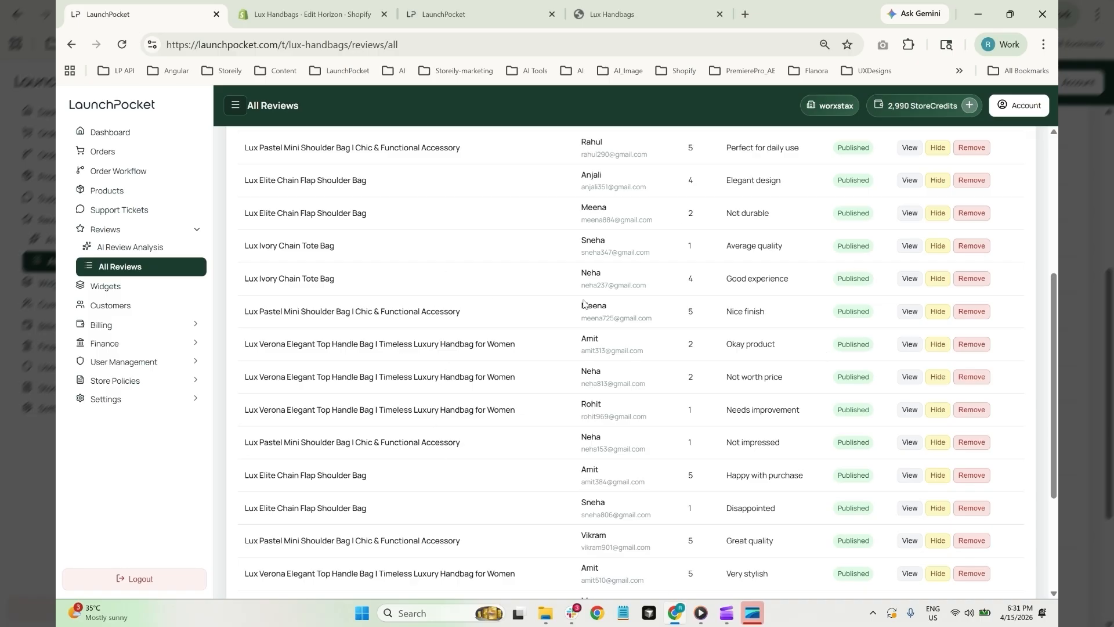
{"action": "scroll", "coordinate": [649, 153], "scroll_direction": "up", "scroll_amount": 3}
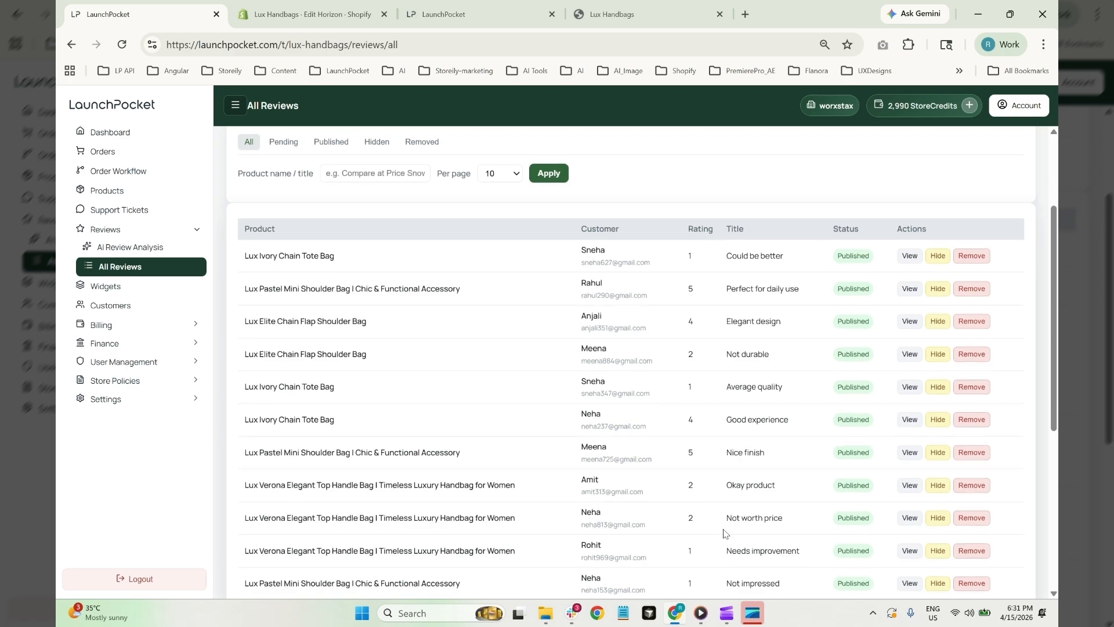
{"action": "scroll", "coordinate": [722, 530], "scroll_direction": "down", "scroll_amount": 5}
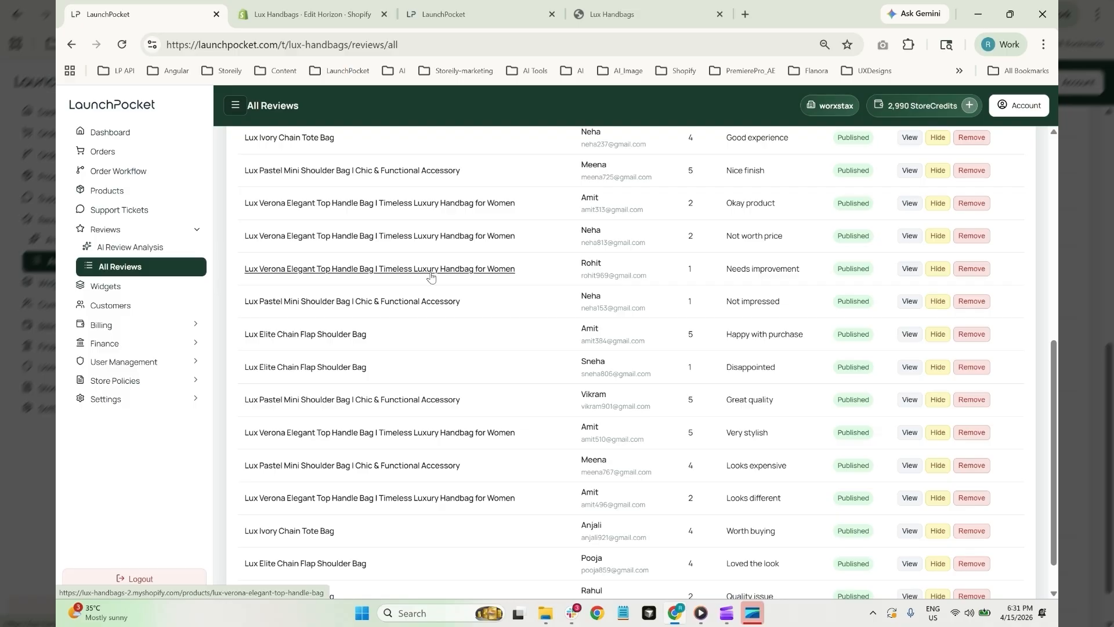
Open AI Review Analysis and read the Top complaints and Positive signals panels
{"action": "left_click", "coordinate": [140, 248]}
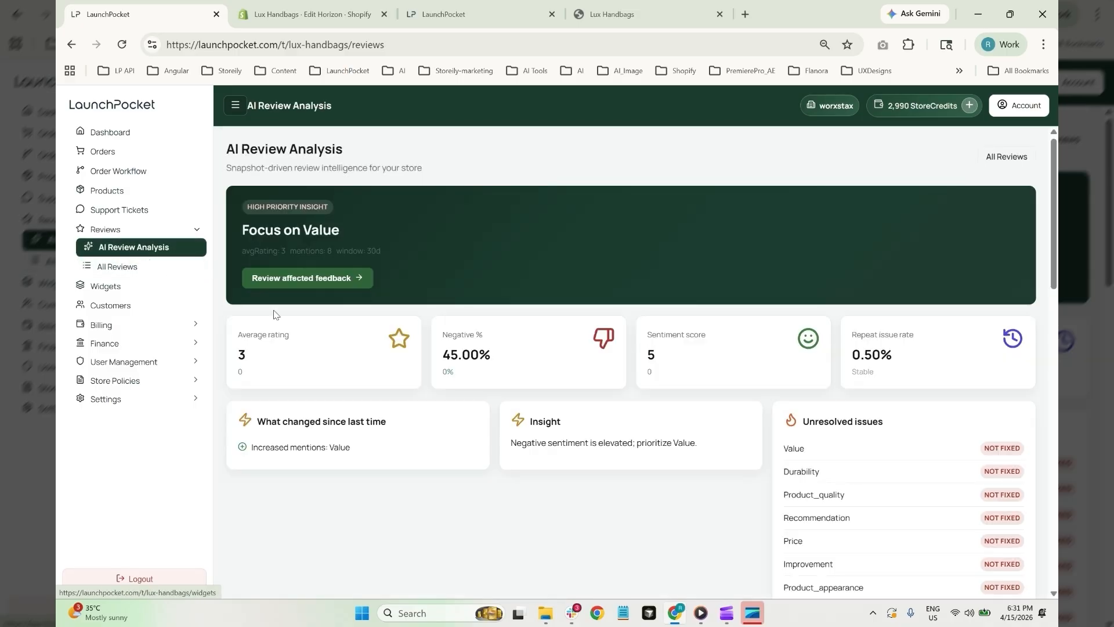
{"action": "scroll", "coordinate": [727, 283], "scroll_direction": "down", "scroll_amount": 7}
{"action": "scroll", "coordinate": [729, 288], "scroll_direction": "down", "scroll_amount": 2}
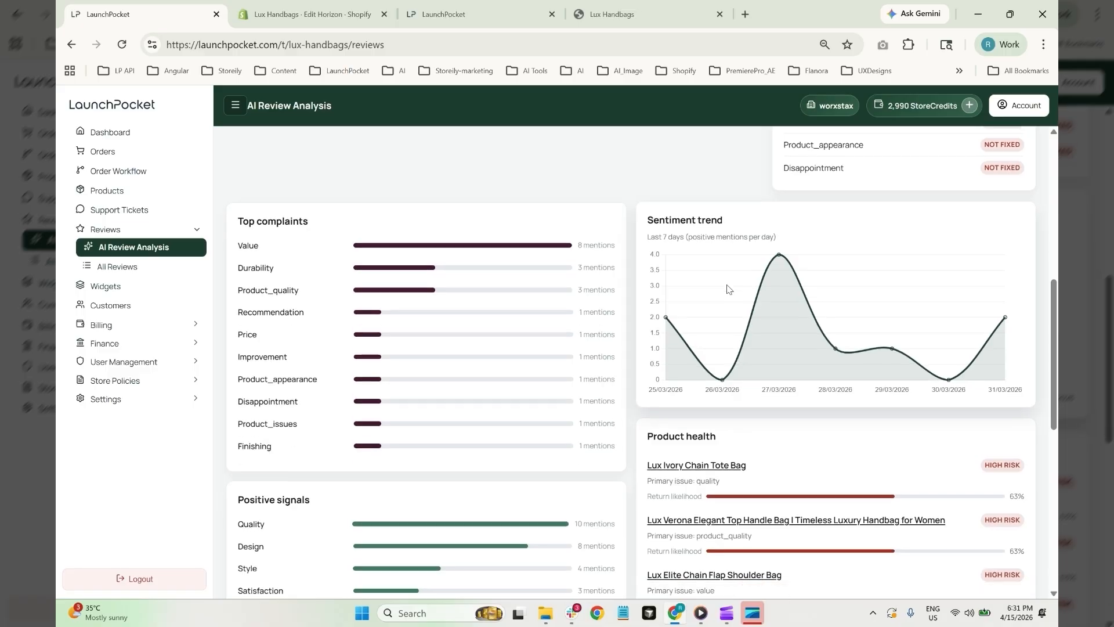
{"action": "left_click_drag", "start_coordinate": [237, 176], "coordinate": [331, 174]}
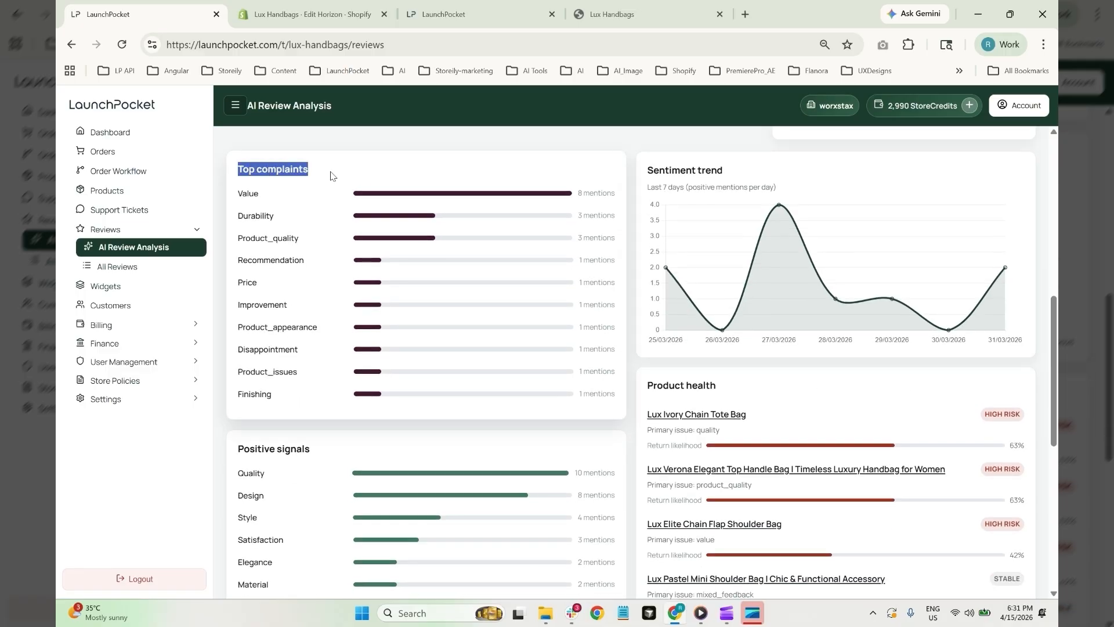
{"action": "left_click_drag", "start_coordinate": [243, 448], "coordinate": [319, 451]}
{"action": "scroll", "coordinate": [488, 311], "scroll_direction": "down", "scroll_amount": 4}
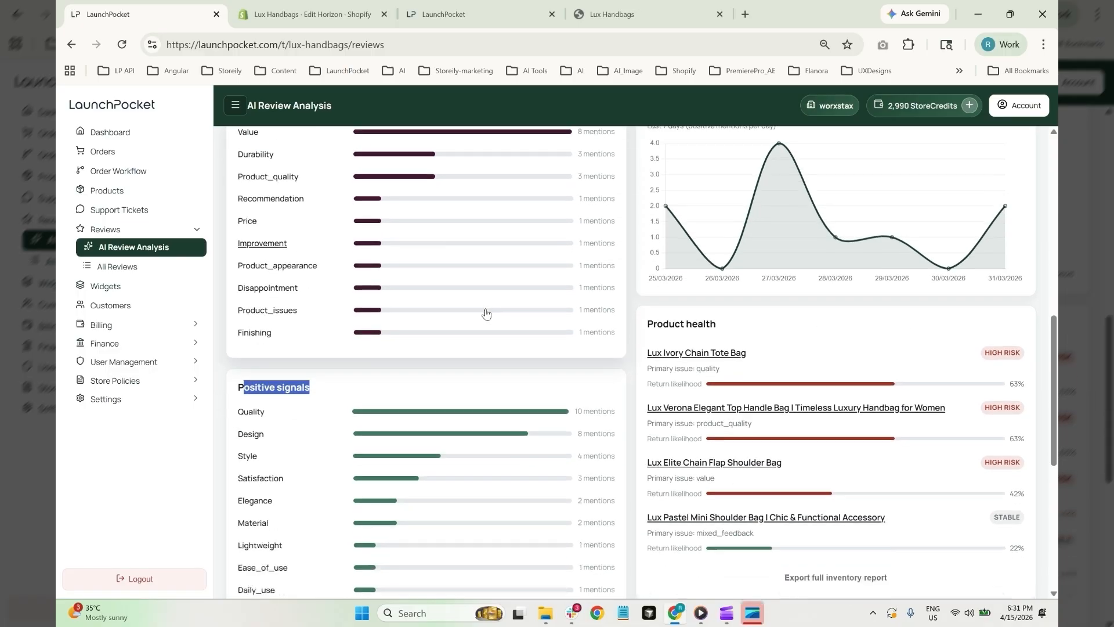
{"action": "scroll", "coordinate": [724, 350], "scroll_direction": "up", "scroll_amount": 4}
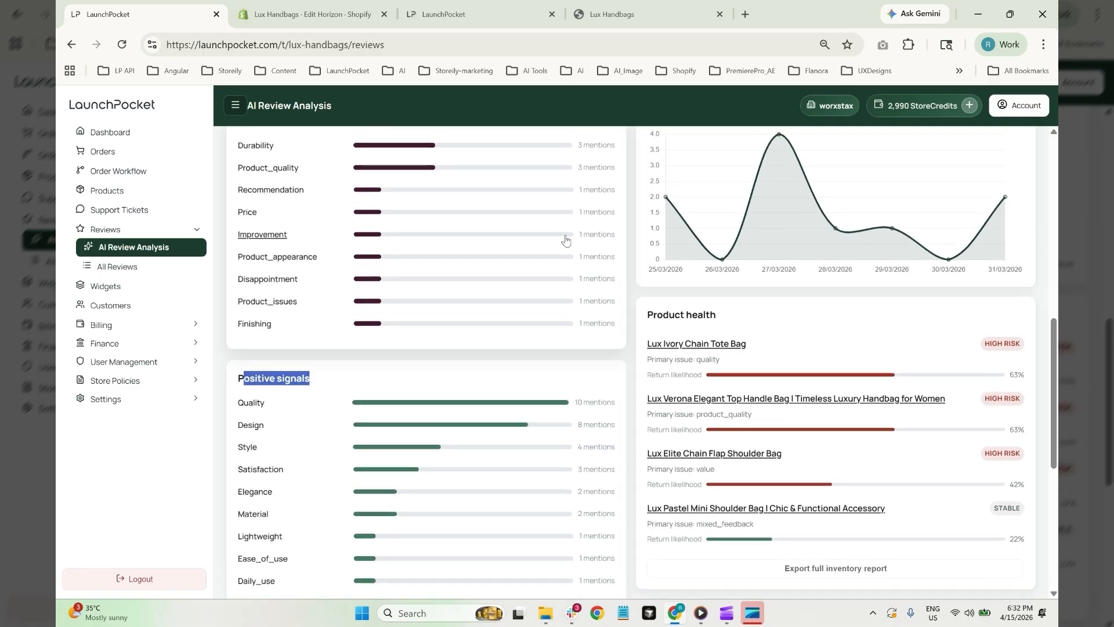
Scroll down to review the Sentiment trend and Product health return-risk panels
{"action": "left_click_drag", "start_coordinate": [645, 384], "coordinate": [833, 377]}
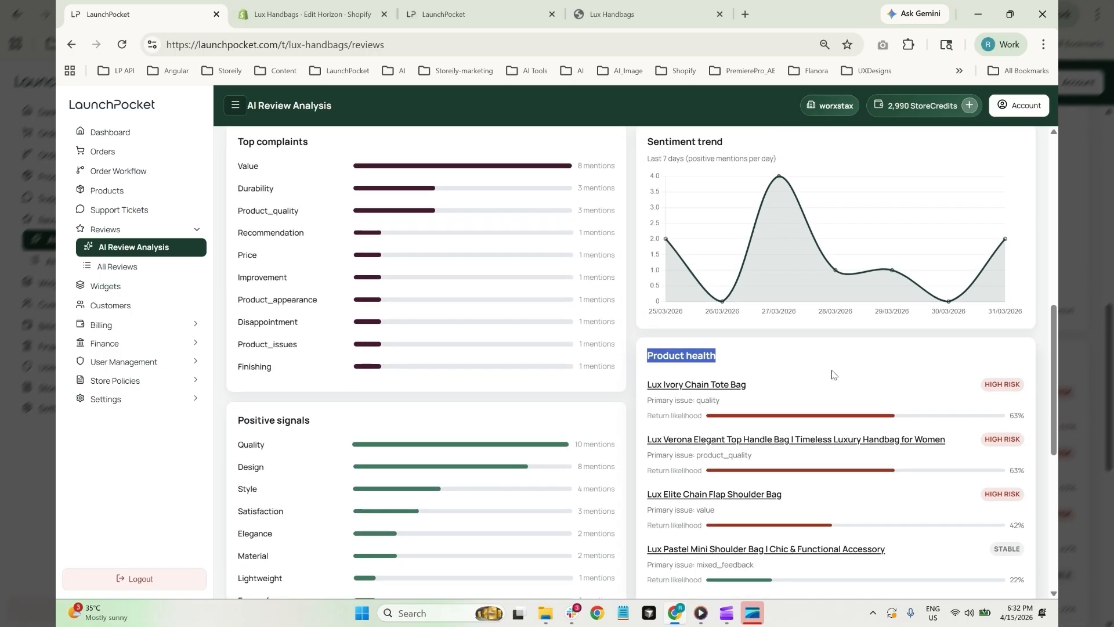
{"action": "scroll", "coordinate": [833, 378], "scroll_direction": "down", "scroll_amount": 4}
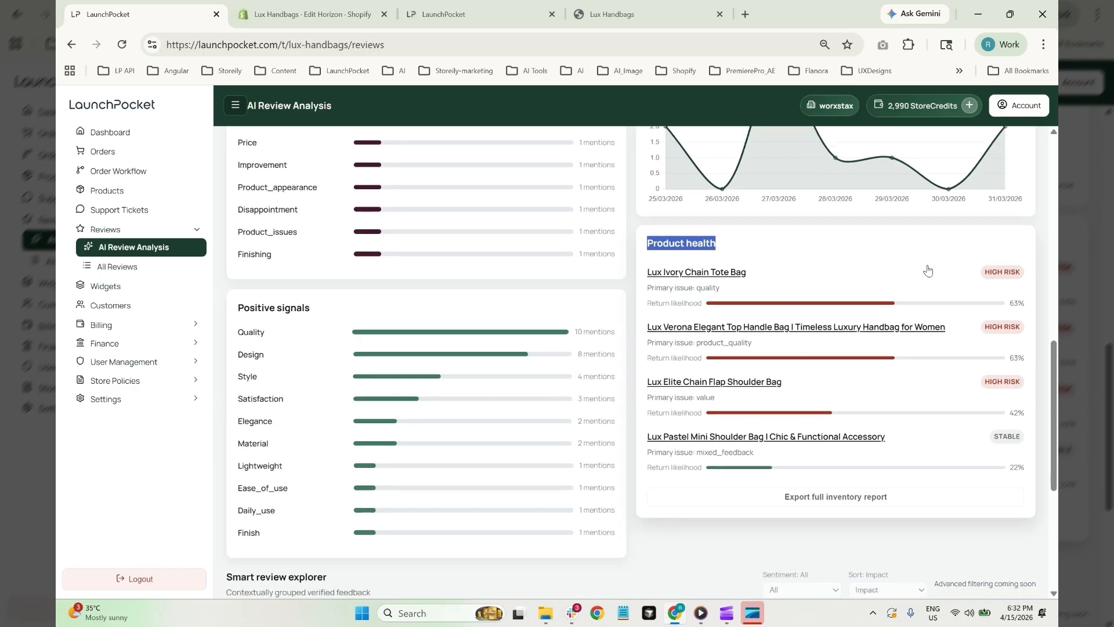
{"action": "left_click", "coordinate": [892, 238]}
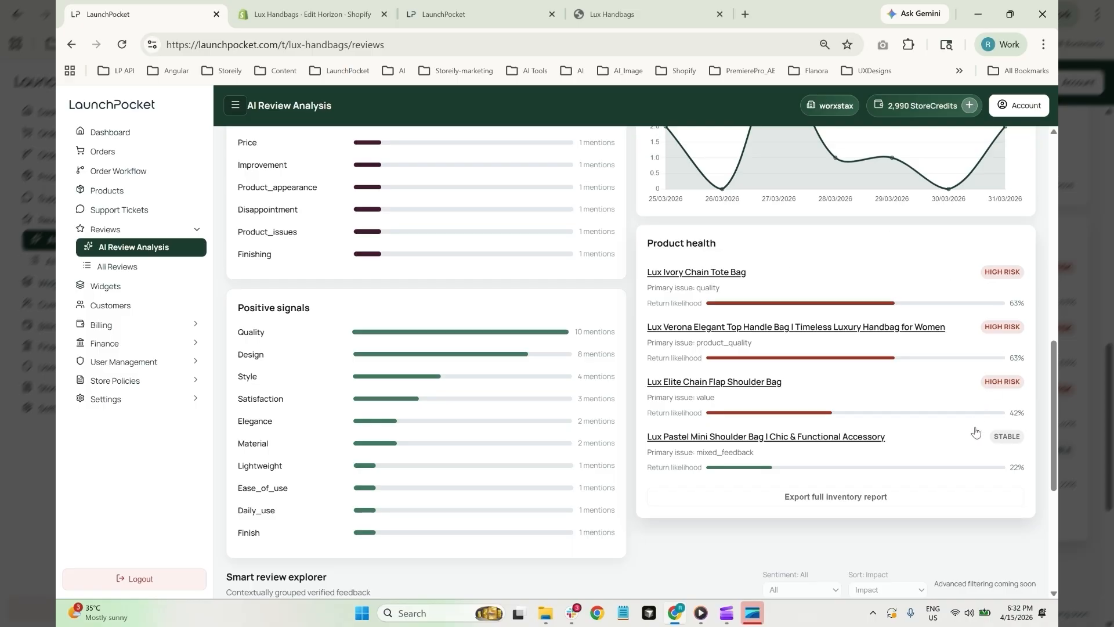
{"action": "scroll", "coordinate": [975, 431], "scroll_direction": "down", "scroll_amount": 5}
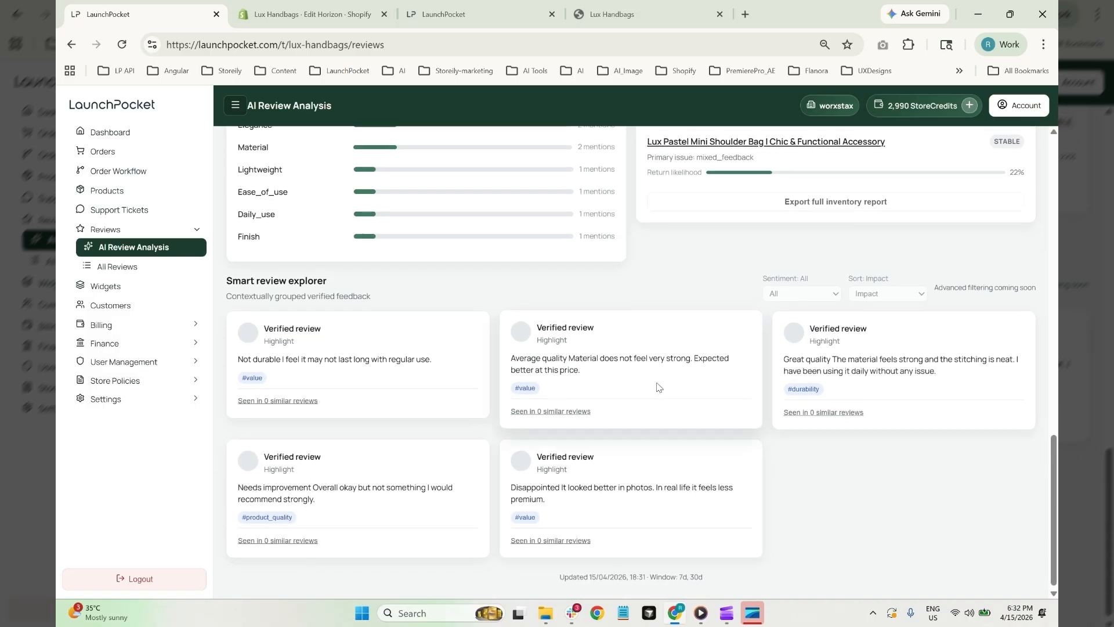
{"action": "scroll", "coordinate": [658, 387], "scroll_direction": "up", "scroll_amount": 9}
{"action": "scroll", "coordinate": [755, 337], "scroll_direction": "down", "scroll_amount": 3}
{"action": "scroll", "coordinate": [782, 311], "scroll_direction": "up", "scroll_amount": 3}
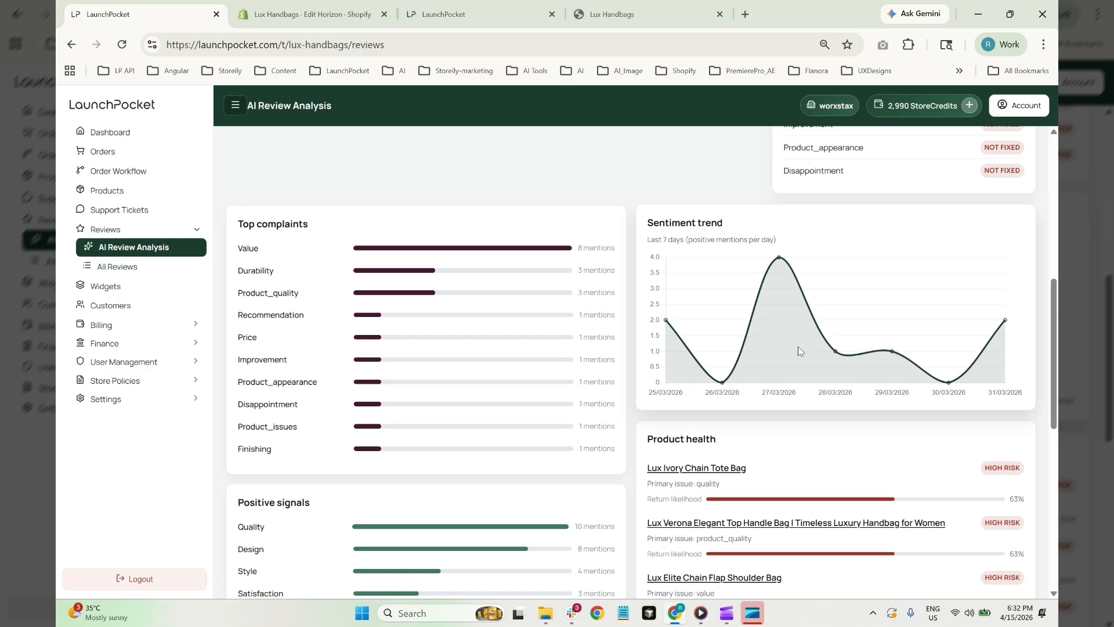
{"action": "scroll", "coordinate": [799, 347], "scroll_direction": "down", "scroll_amount": 1}
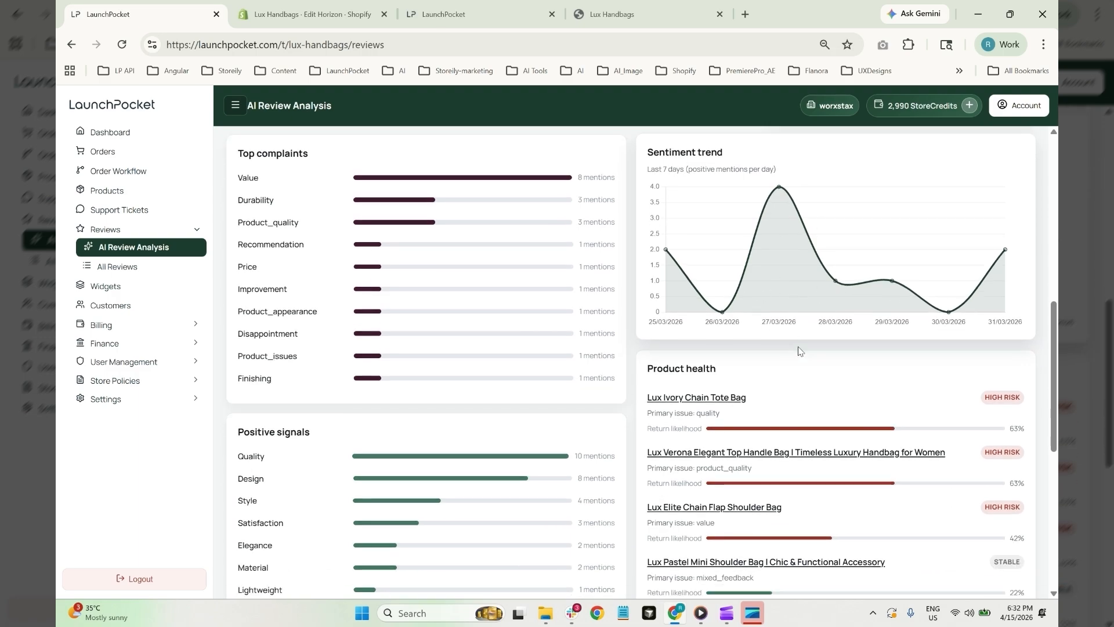
{"action": "left_click", "coordinate": [677, 397]}
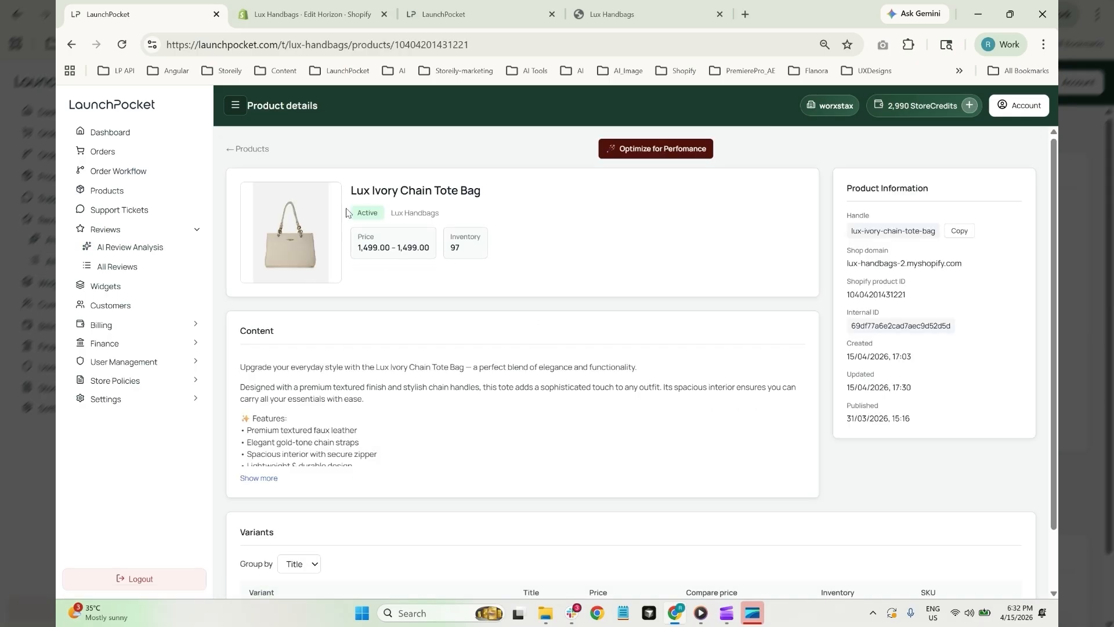
{"action": "left_click", "coordinate": [251, 159]}
{"action": "scroll", "coordinate": [226, 232], "scroll_direction": "down", "scroll_amount": 1}
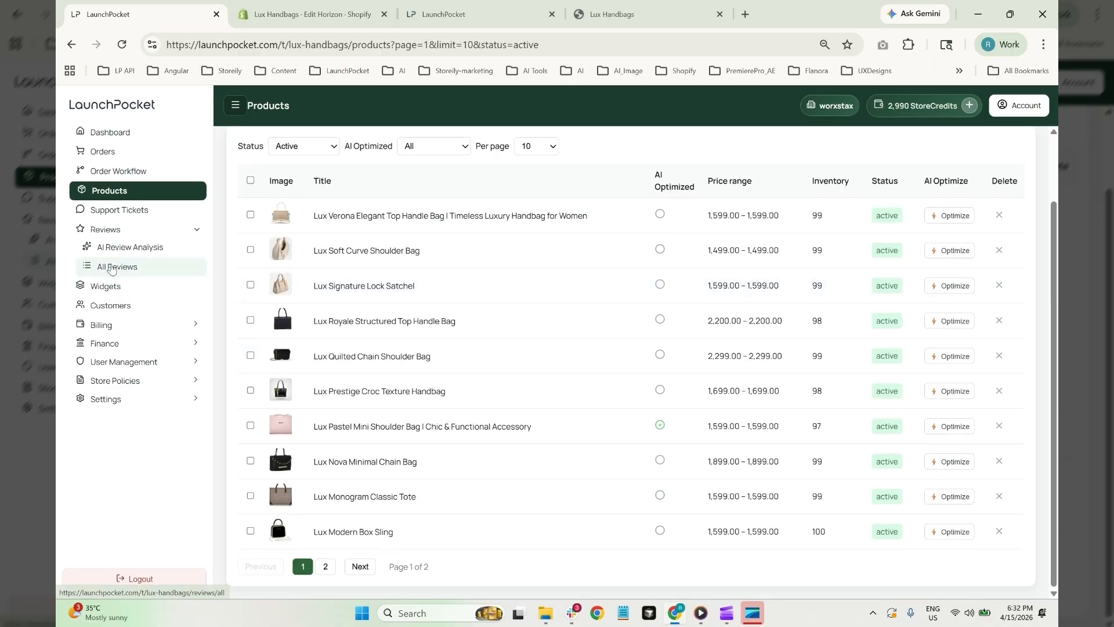
{"action": "left_click", "coordinate": [119, 248]}
{"action": "scroll", "coordinate": [888, 343], "scroll_direction": "down", "scroll_amount": 5}
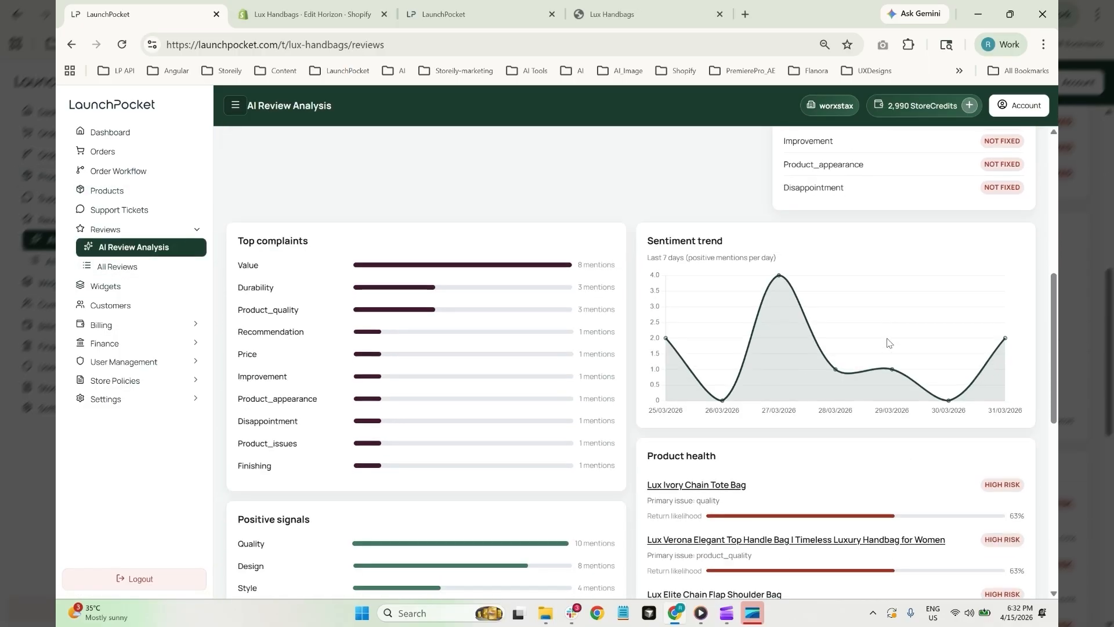
{"action": "scroll", "coordinate": [887, 343], "scroll_direction": "down", "scroll_amount": 3}
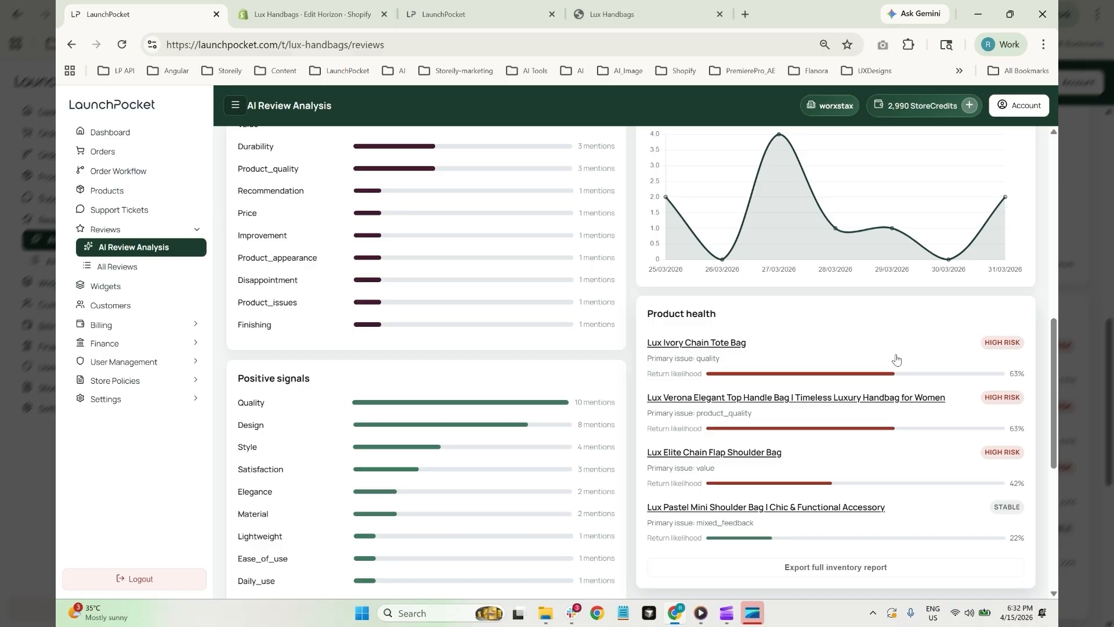
Open Widgets and confirm Cards Carousel, Videos Carousel and AI Reviews Summary are installed and enabled
{"action": "left_click", "coordinate": [105, 286]}
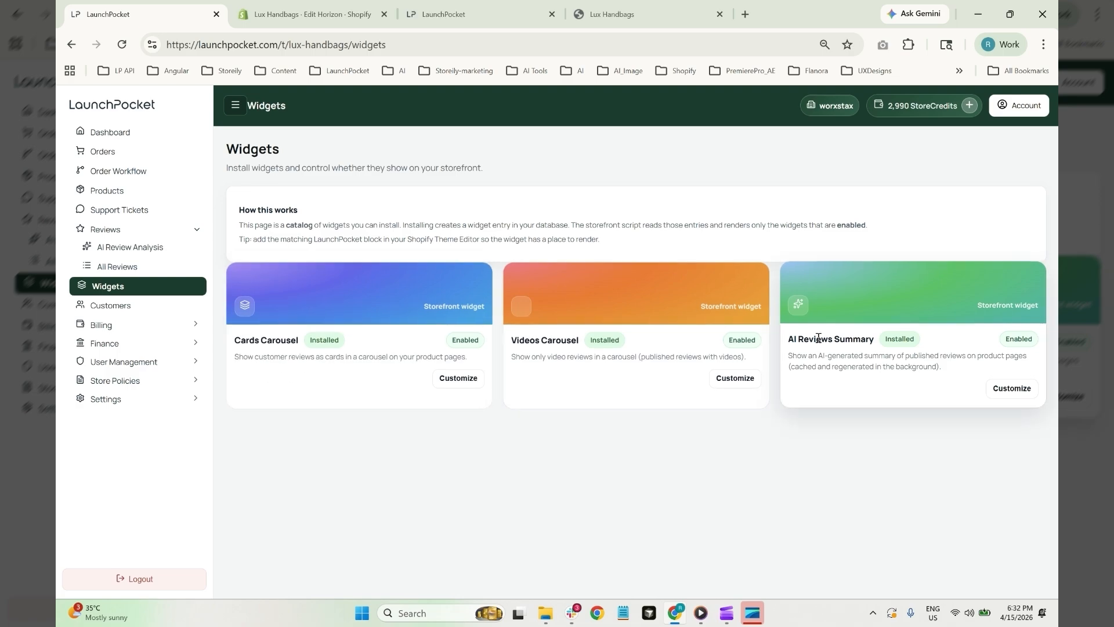
{"action": "left_click_drag", "start_coordinate": [791, 341], "coordinate": [870, 343]}
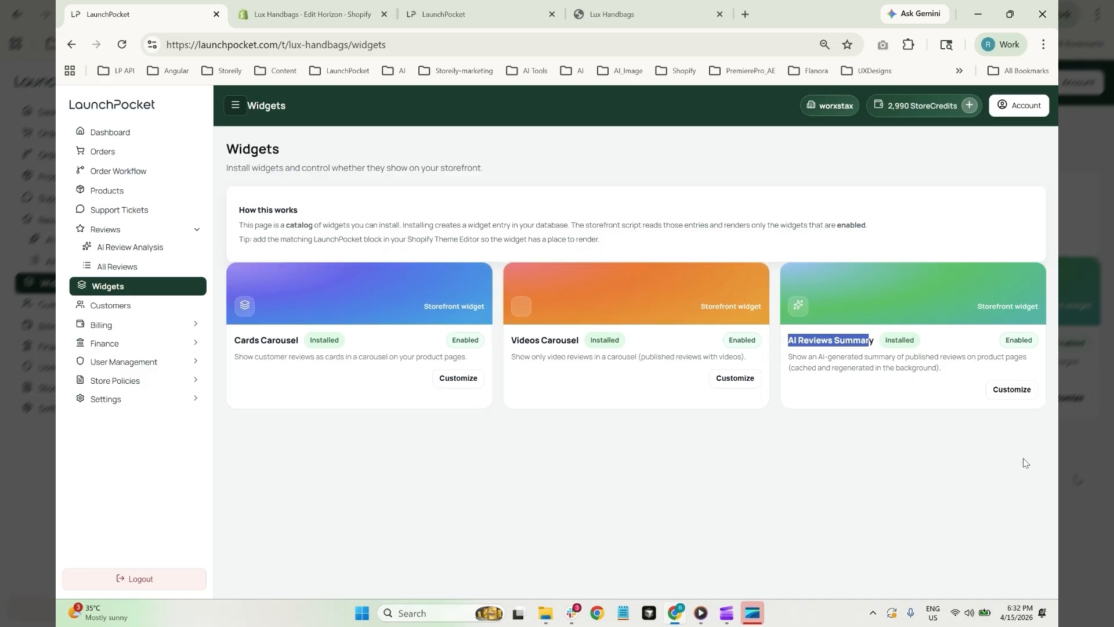
{"action": "left_click", "coordinate": [822, 504]}
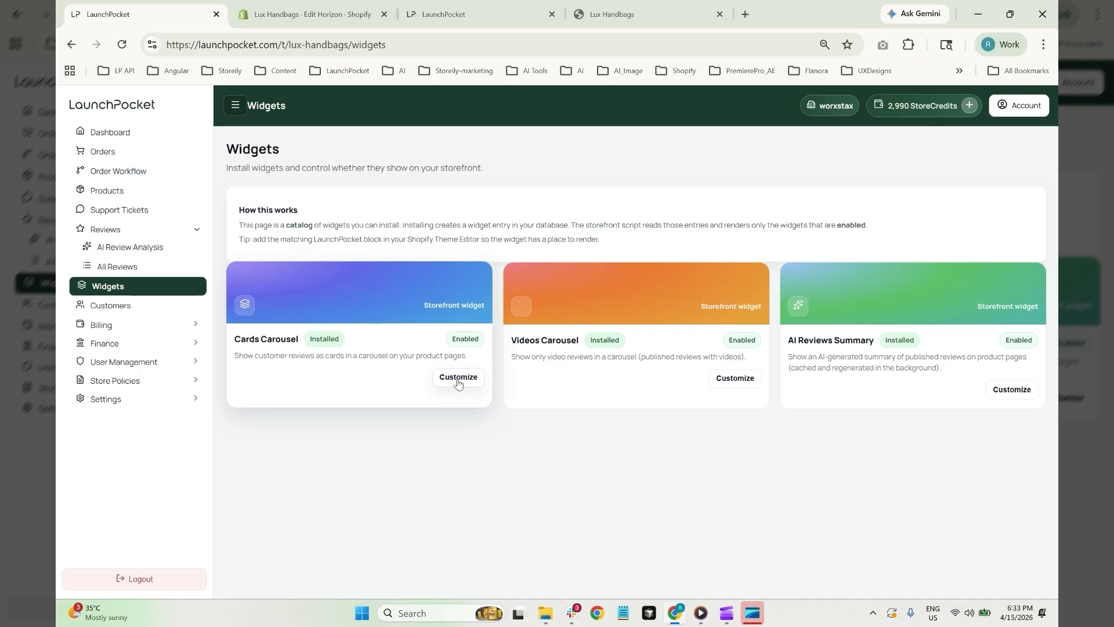
Add the LaunchPocket Reviews app section to the product template in the theme editor
{"action": "left_click", "coordinate": [335, 18]}
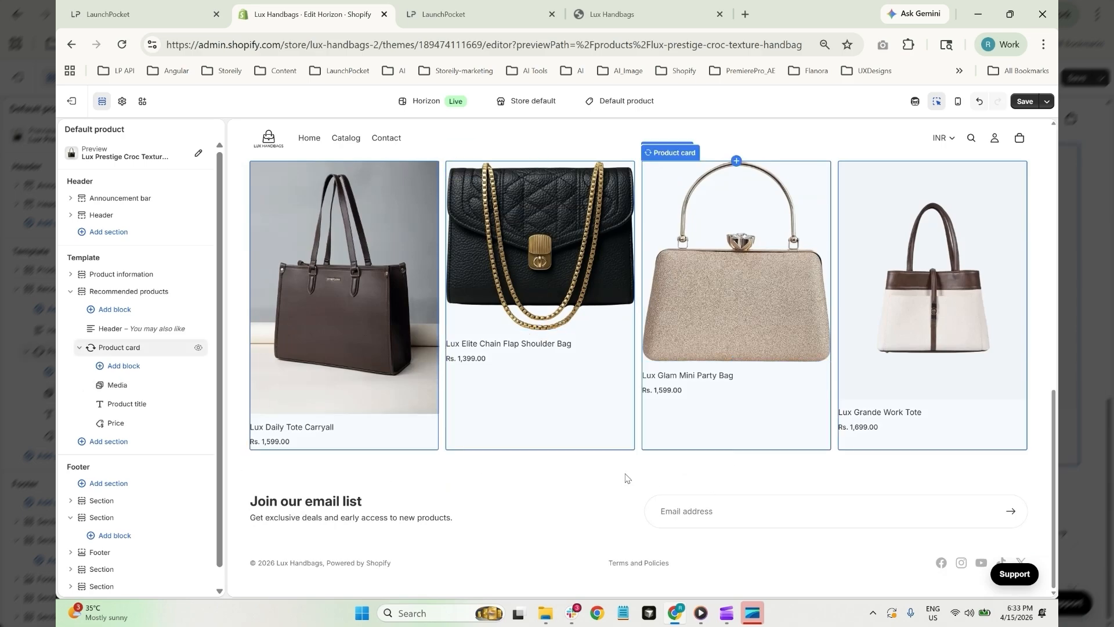
{"action": "mouse_move", "coordinate": [637, 477]}
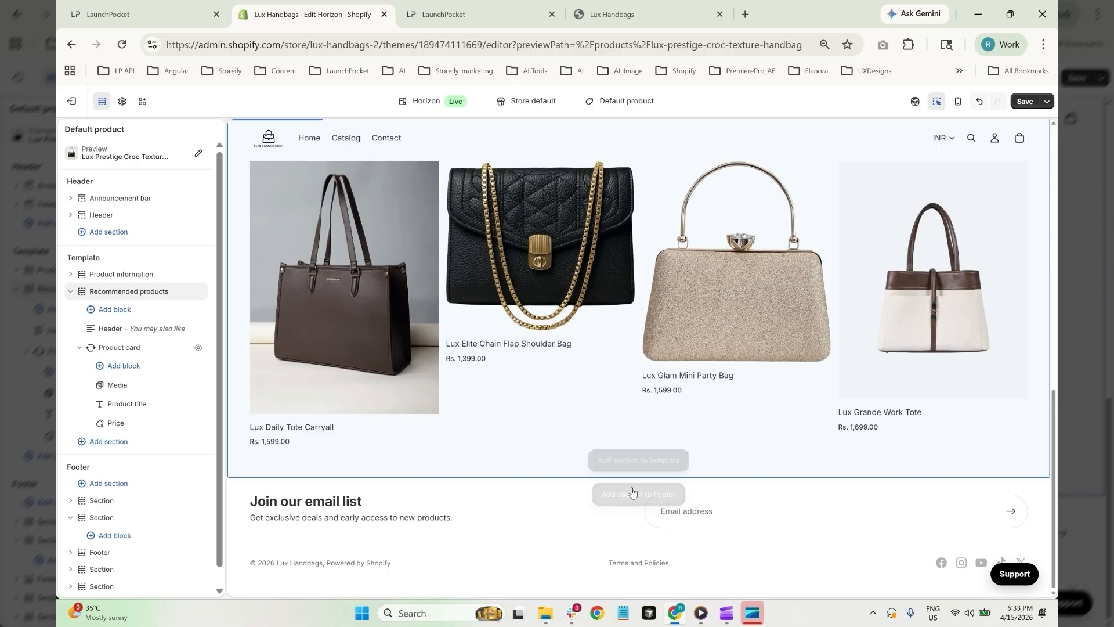
{"action": "left_click", "coordinate": [621, 461]}
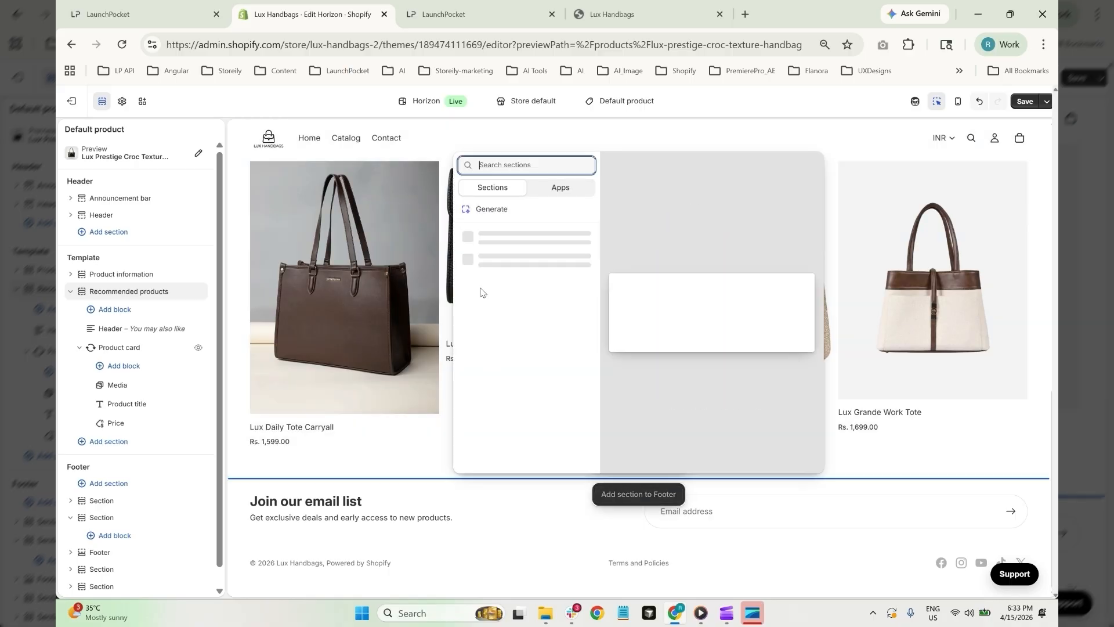
{"action": "left_click", "coordinate": [560, 187]}
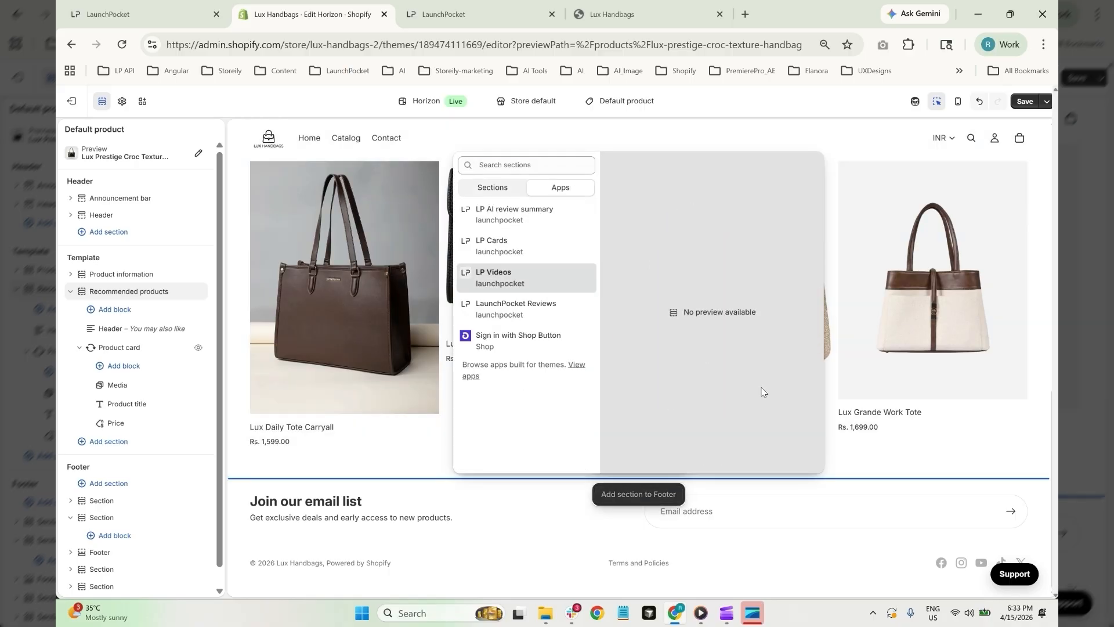
{"action": "left_click", "coordinate": [517, 312]}
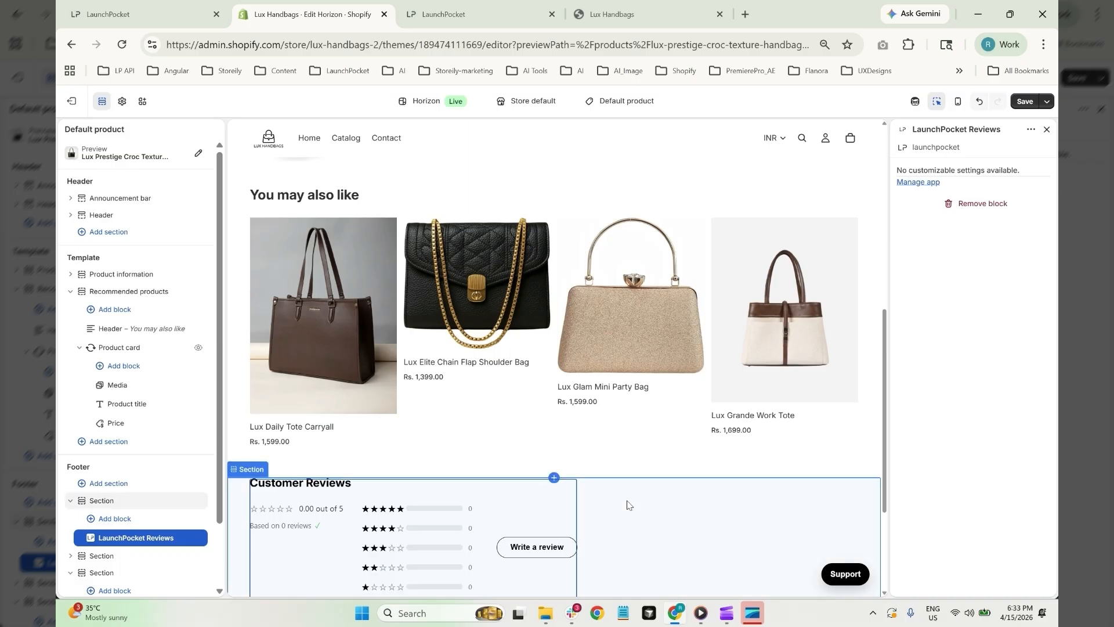
Set the Customer Reviews section alignment to Center and save the theme
{"action": "left_click", "coordinate": [643, 495]}
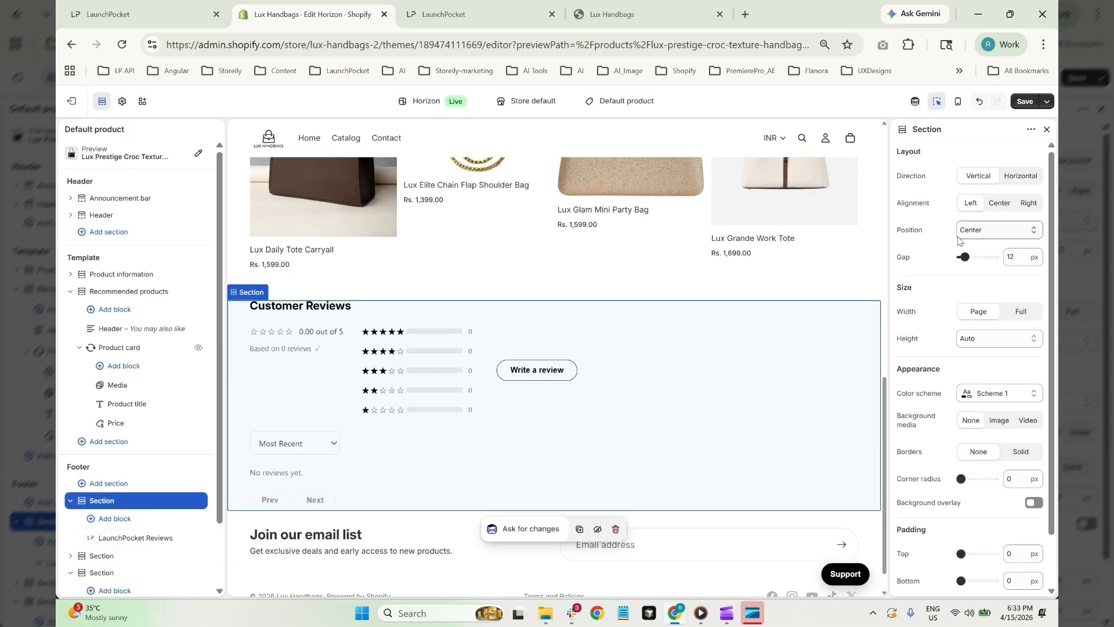
{"action": "left_click", "coordinate": [1000, 202]}
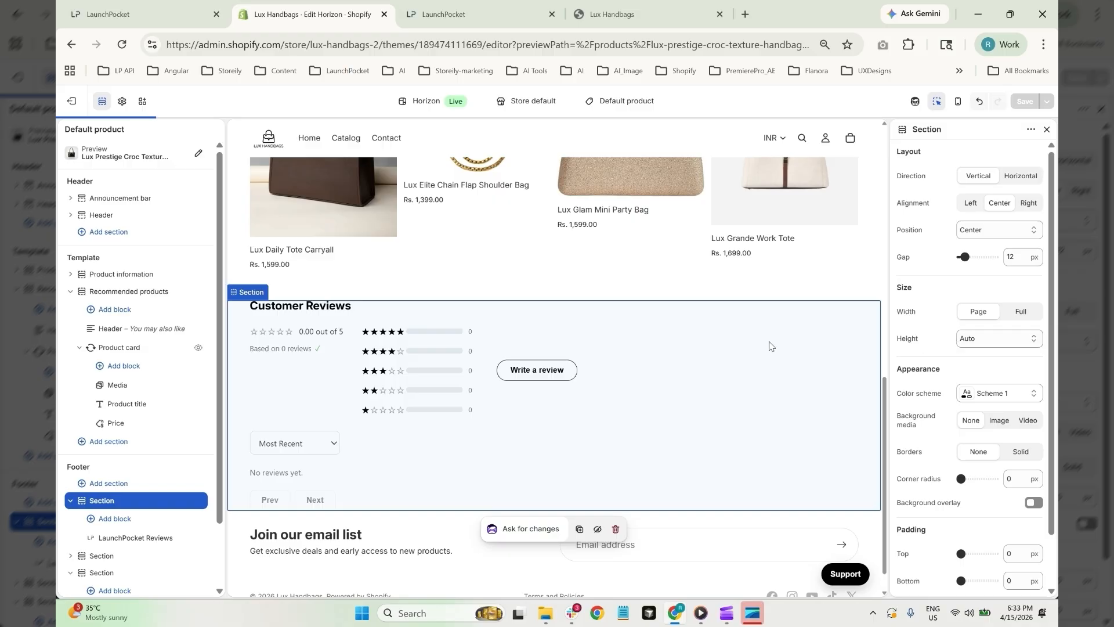
{"action": "left_click", "coordinate": [1025, 101]}
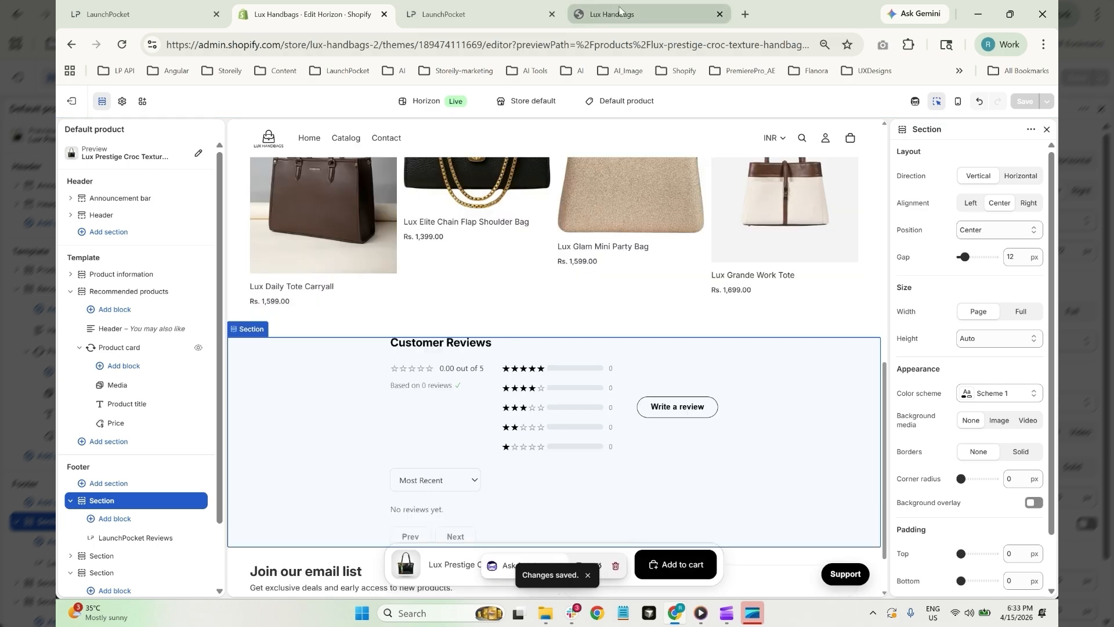
Reload the storefront and open the Lux Daily Tote Carryall product page from the Catalog
{"action": "left_click", "coordinate": [623, 14]}
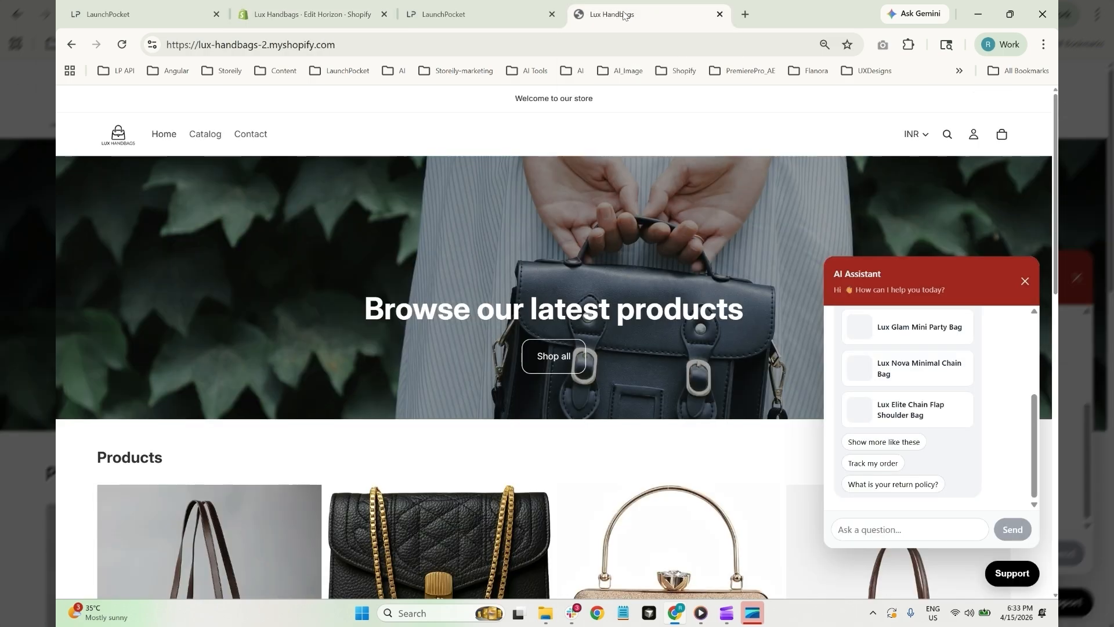
{"action": "left_click", "coordinate": [122, 45]}
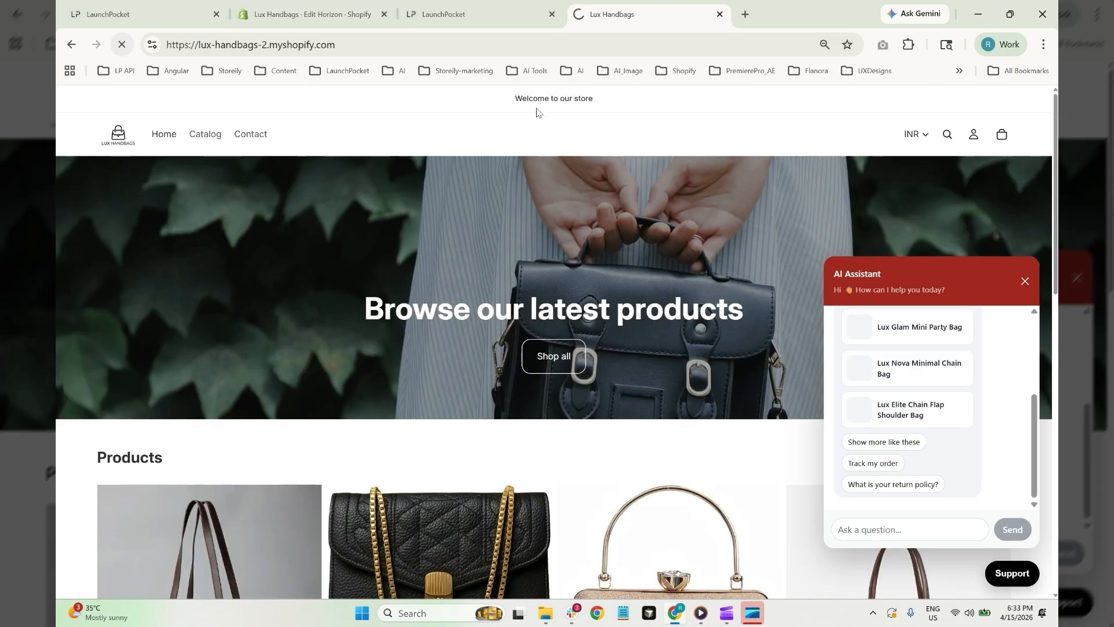
{"action": "left_click", "coordinate": [205, 134]}
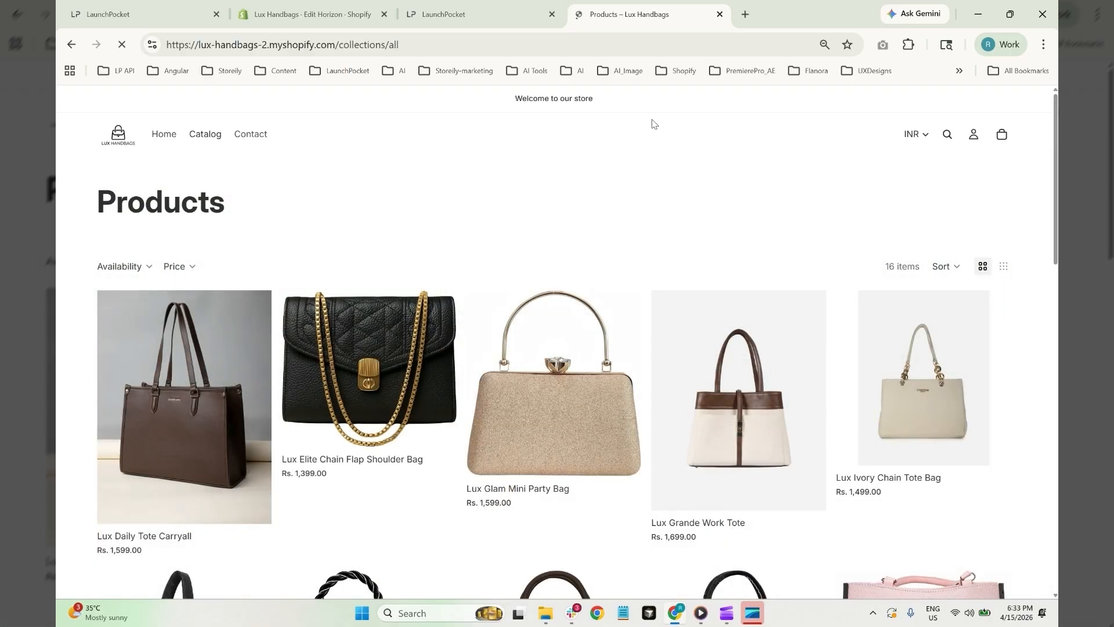
{"action": "left_click", "coordinate": [116, 402]}
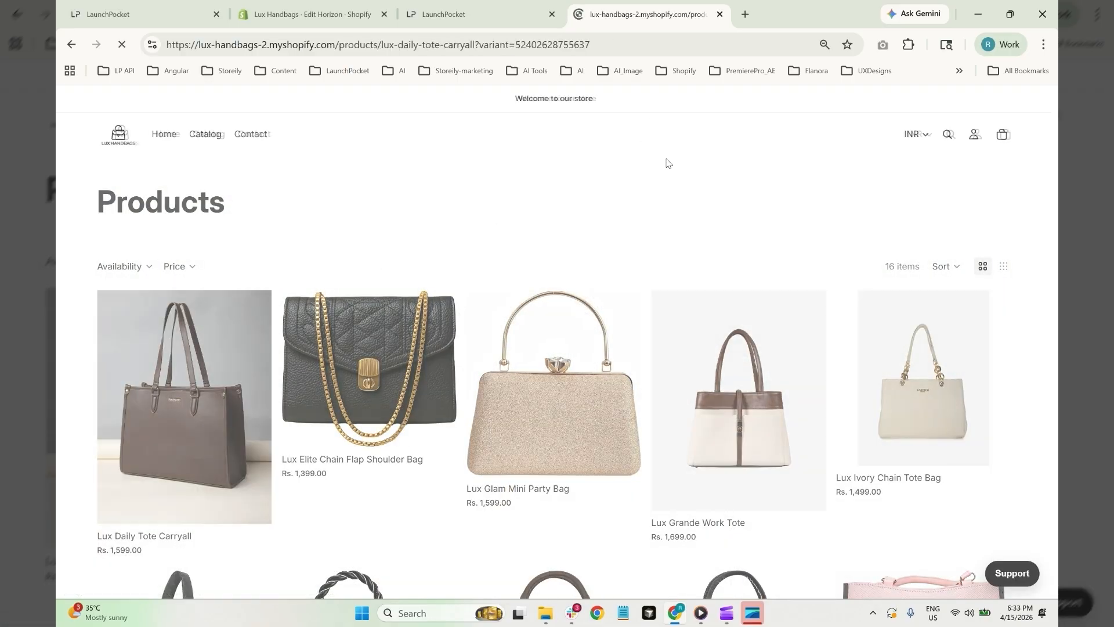
{"action": "scroll", "coordinate": [666, 162], "scroll_direction": "down", "scroll_amount": 7}
{"action": "scroll", "coordinate": [540, 192], "scroll_direction": "down", "scroll_amount": 10}
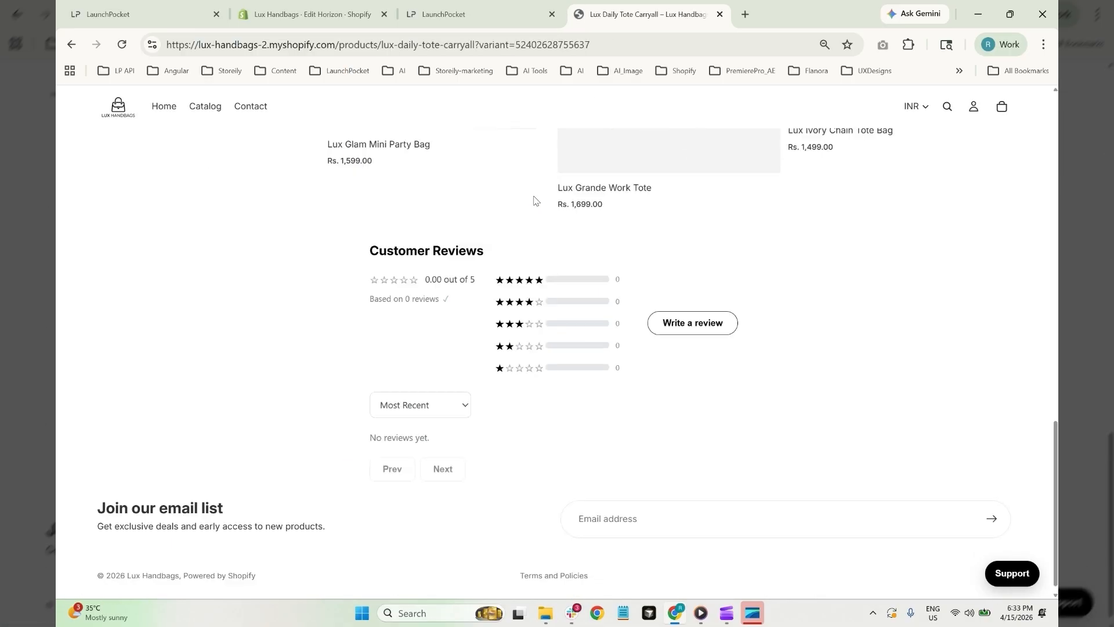
{"action": "scroll", "coordinate": [522, 229], "scroll_direction": "up", "scroll_amount": 2}
{"action": "scroll", "coordinate": [497, 273], "scroll_direction": "down", "scroll_amount": 2}
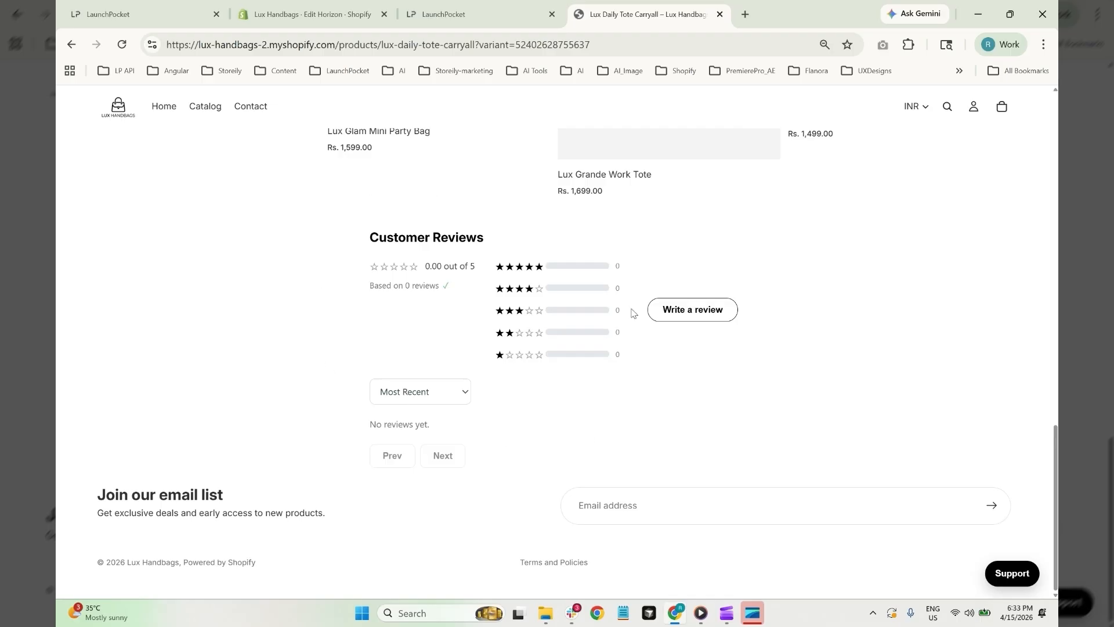
Open the Write a review form in the product's Customer Reviews section
{"action": "left_click", "coordinate": [702, 314]}
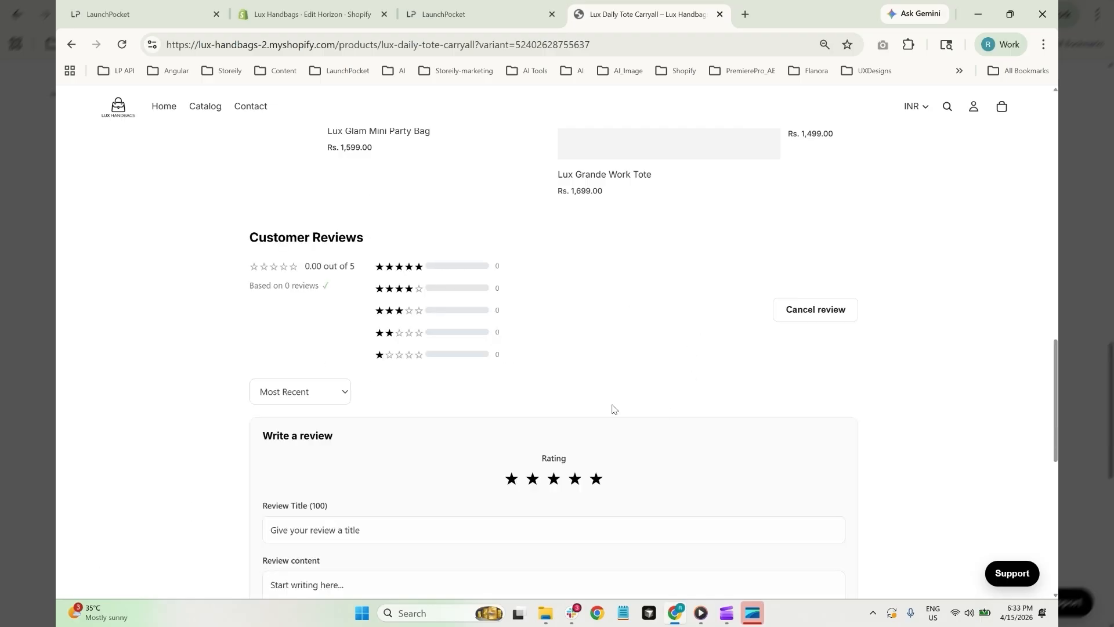
{"action": "scroll", "coordinate": [549, 395], "scroll_direction": "down", "scroll_amount": 2}
{"action": "scroll", "coordinate": [503, 398], "scroll_direction": "down", "scroll_amount": 2}
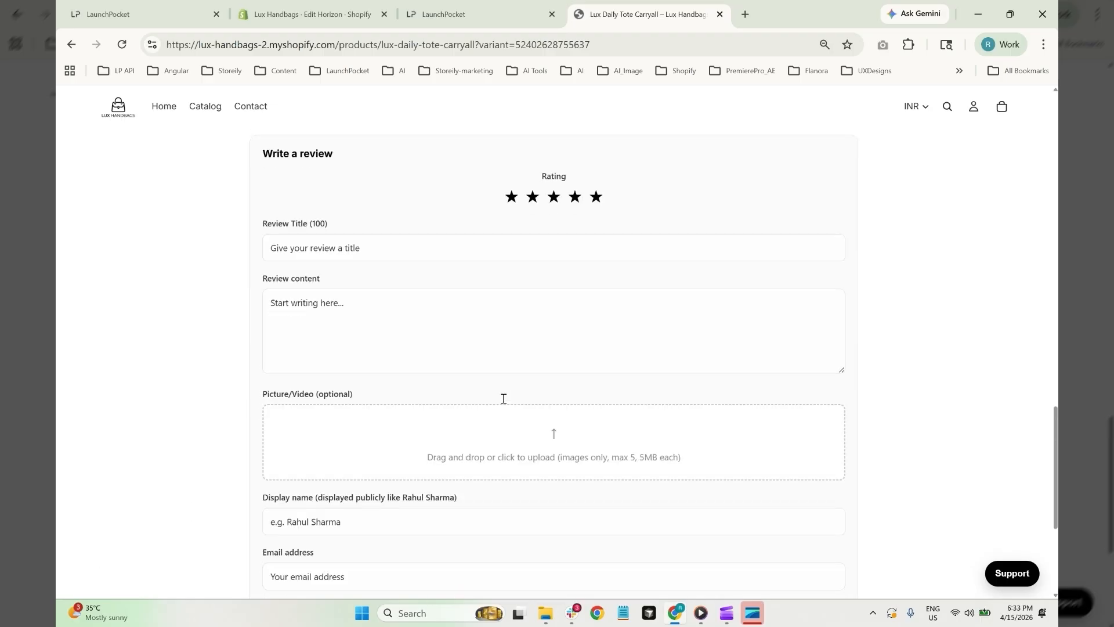
{"action": "scroll", "coordinate": [582, 445], "scroll_direction": "down", "scroll_amount": 2}
{"action": "scroll", "coordinate": [581, 440], "scroll_direction": "up", "scroll_amount": 6}
{"action": "scroll", "coordinate": [581, 439], "scroll_direction": "up", "scroll_amount": 15}
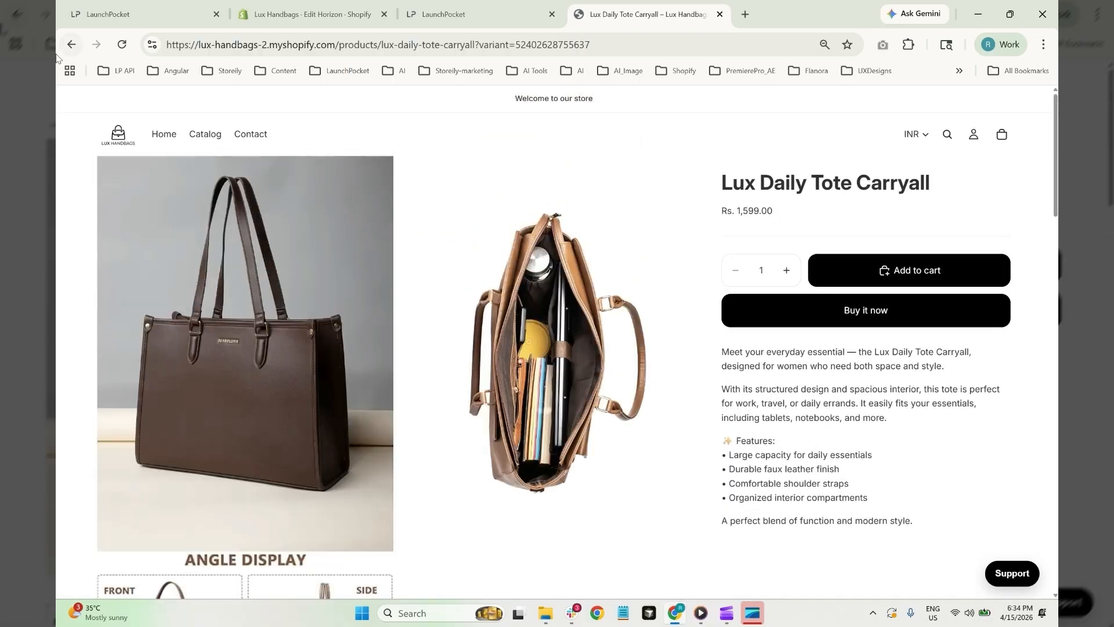
Go back to the catalog and open the Lux Pastel Mini Shoulder Bag's Customer Reviews
{"action": "key", "text": "alt+Left"}
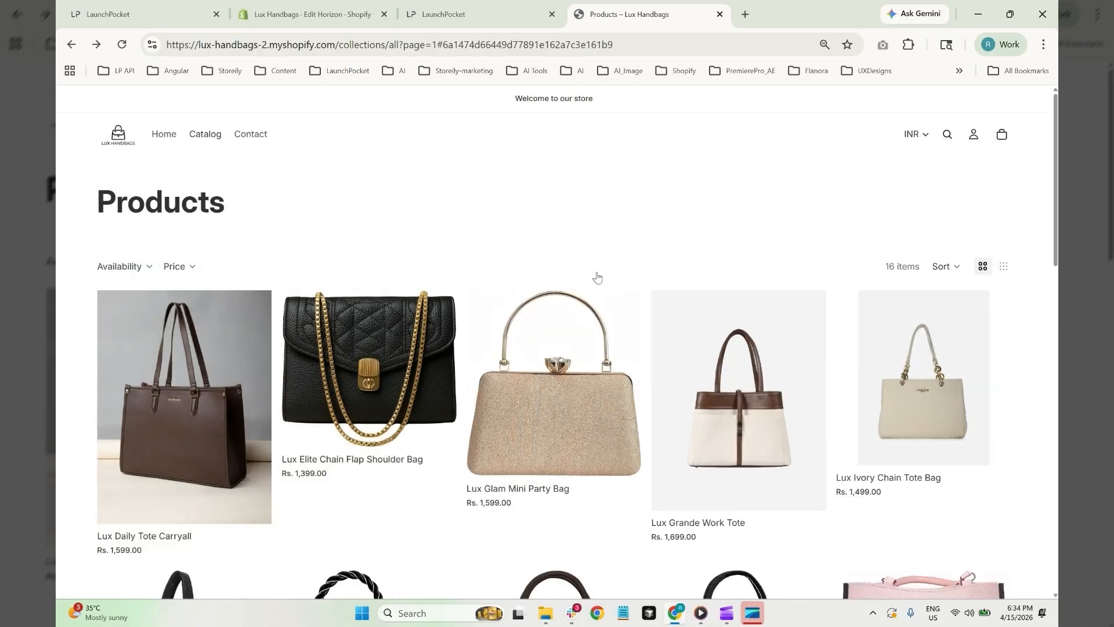
{"action": "scroll", "coordinate": [916, 304], "scroll_direction": "down", "scroll_amount": 5}
{"action": "left_click", "coordinate": [916, 304]}
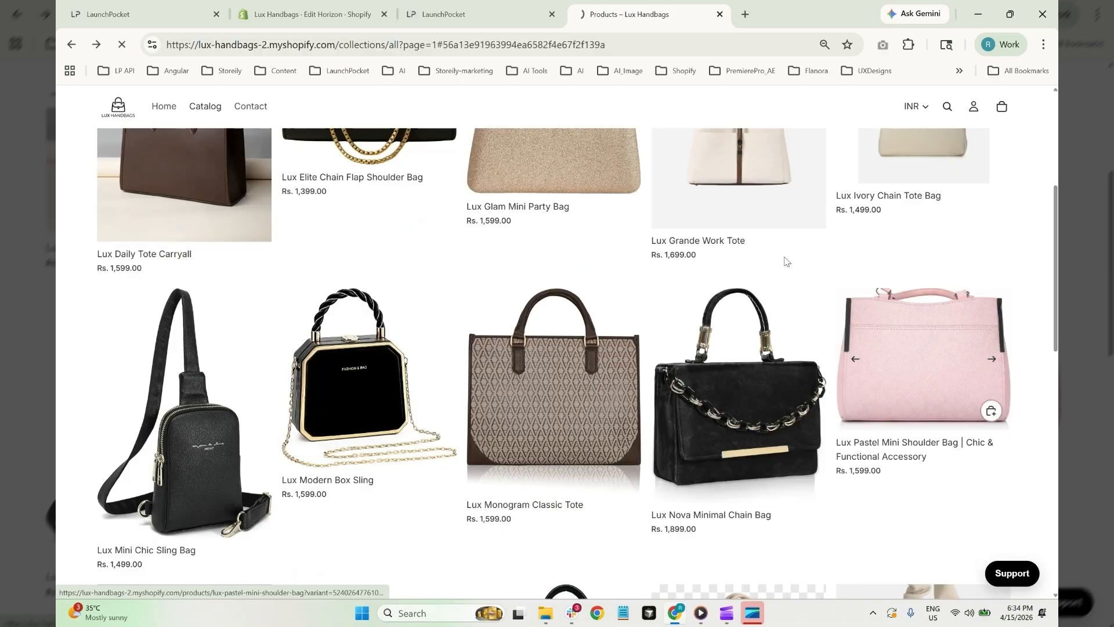
{"action": "scroll", "coordinate": [388, 416], "scroll_direction": "down", "scroll_amount": 3}
{"action": "scroll", "coordinate": [388, 417], "scroll_direction": "down", "scroll_amount": 15}
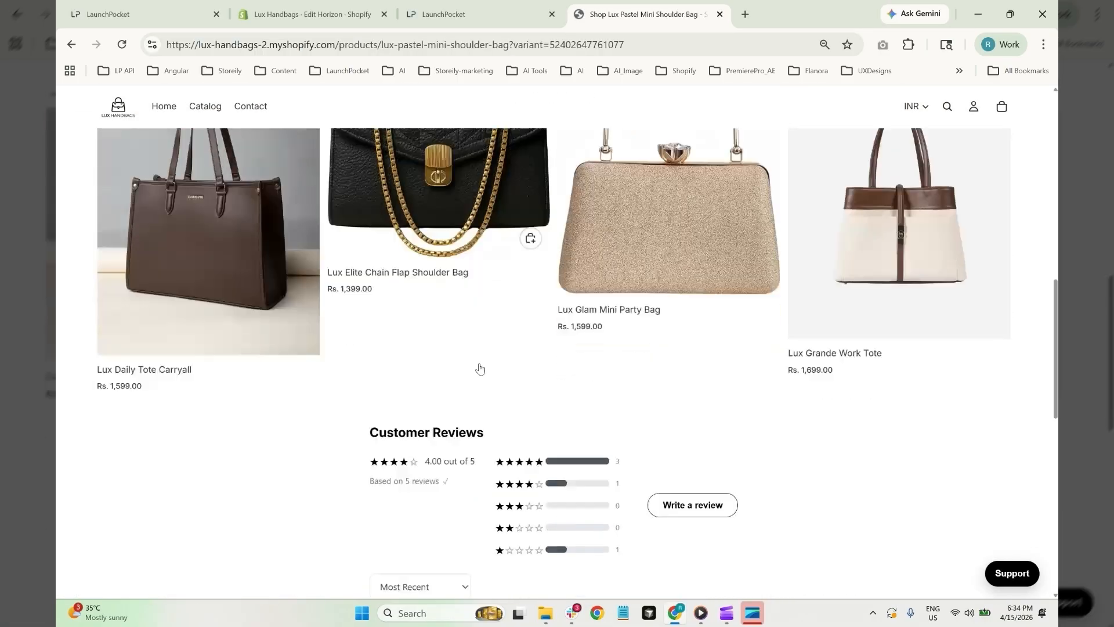
{"action": "left_click_drag", "start_coordinate": [374, 190], "coordinate": [522, 501]}
{"action": "left_click", "coordinate": [844, 395]}
Scroll through its 4.00-out-of-5 rating summary and the review list
{"action": "scroll", "coordinate": [773, 413], "scroll_direction": "down", "scroll_amount": 2}
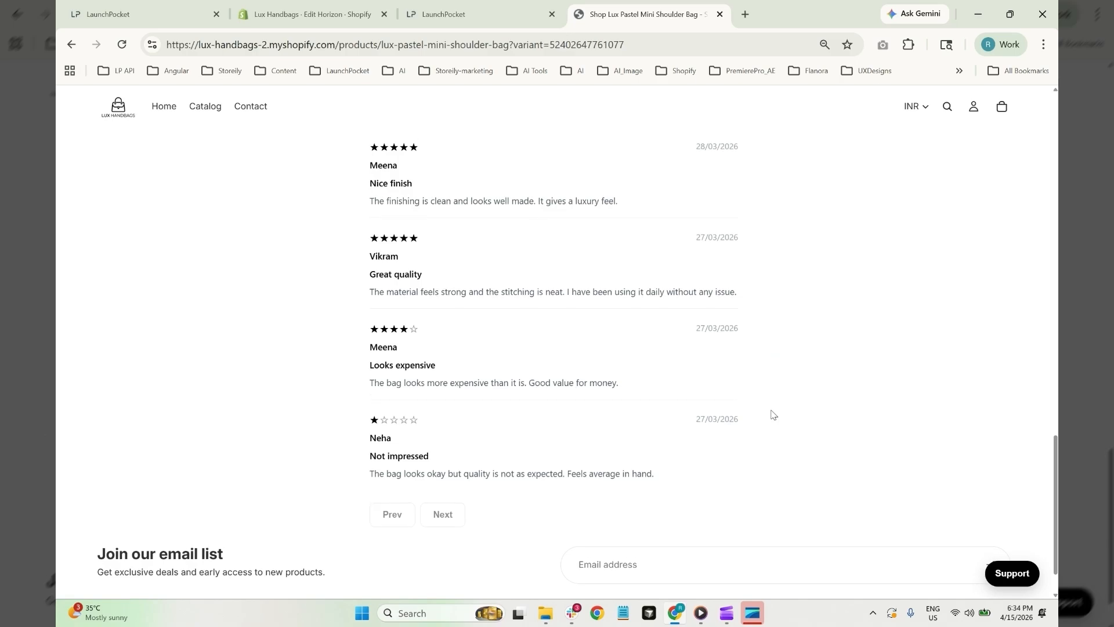
{"action": "scroll", "coordinate": [772, 414], "scroll_direction": "up", "scroll_amount": 3}
{"action": "scroll", "coordinate": [772, 414], "scroll_direction": "up", "scroll_amount": 2}
{"action": "scroll", "coordinate": [771, 416], "scroll_direction": "down", "scroll_amount": 2}
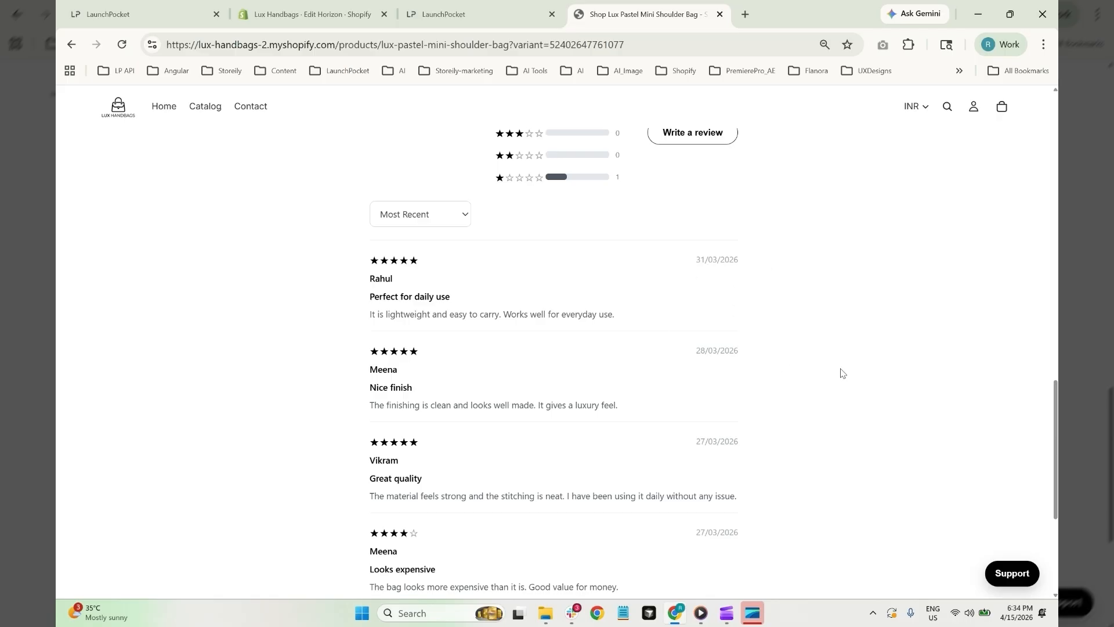
{"action": "scroll", "coordinate": [836, 378], "scroll_direction": "down", "scroll_amount": 4}
{"action": "scroll", "coordinate": [831, 383], "scroll_direction": "up", "scroll_amount": 4}
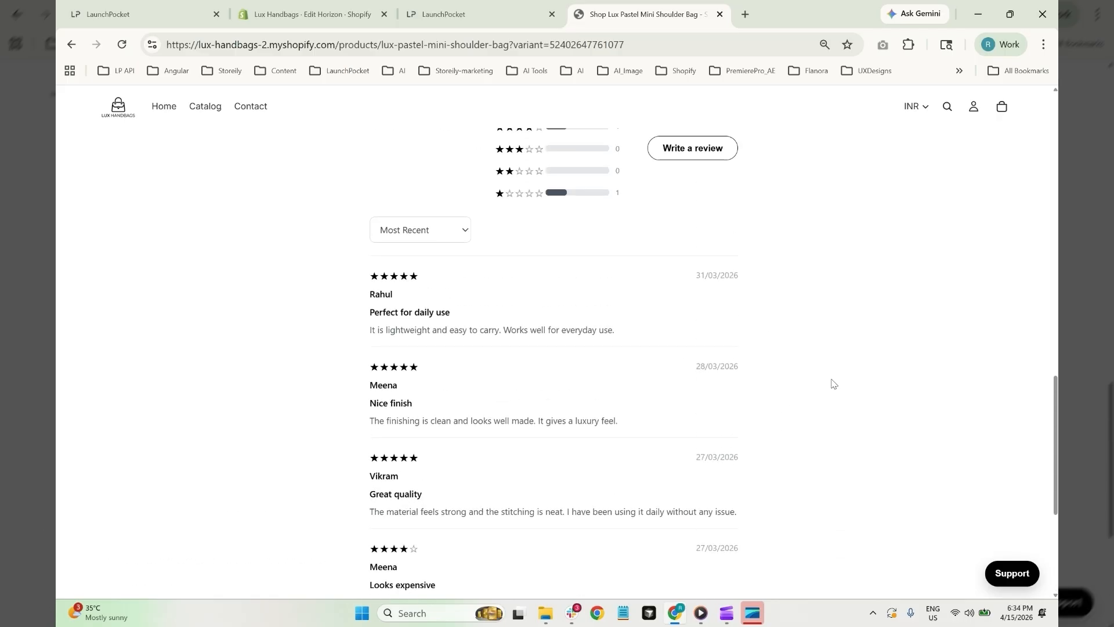
{"action": "scroll", "coordinate": [831, 383], "scroll_direction": "up", "scroll_amount": 1}
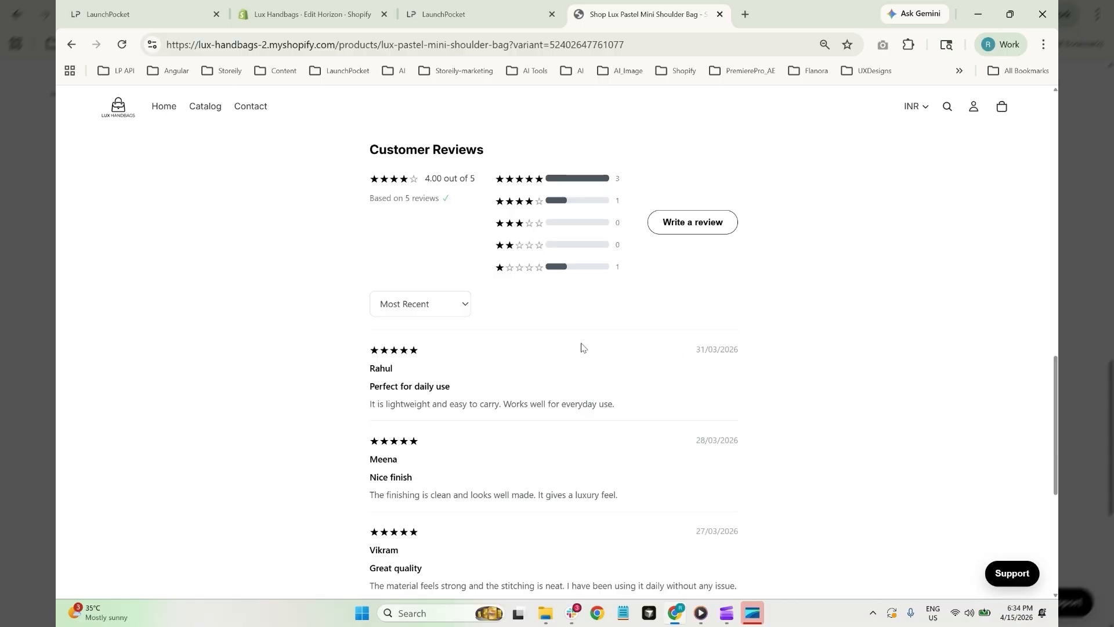
{"action": "scroll", "coordinate": [696, 325], "scroll_direction": "down", "scroll_amount": 3}
{"action": "scroll", "coordinate": [642, 343], "scroll_direction": "up", "scroll_amount": 5}
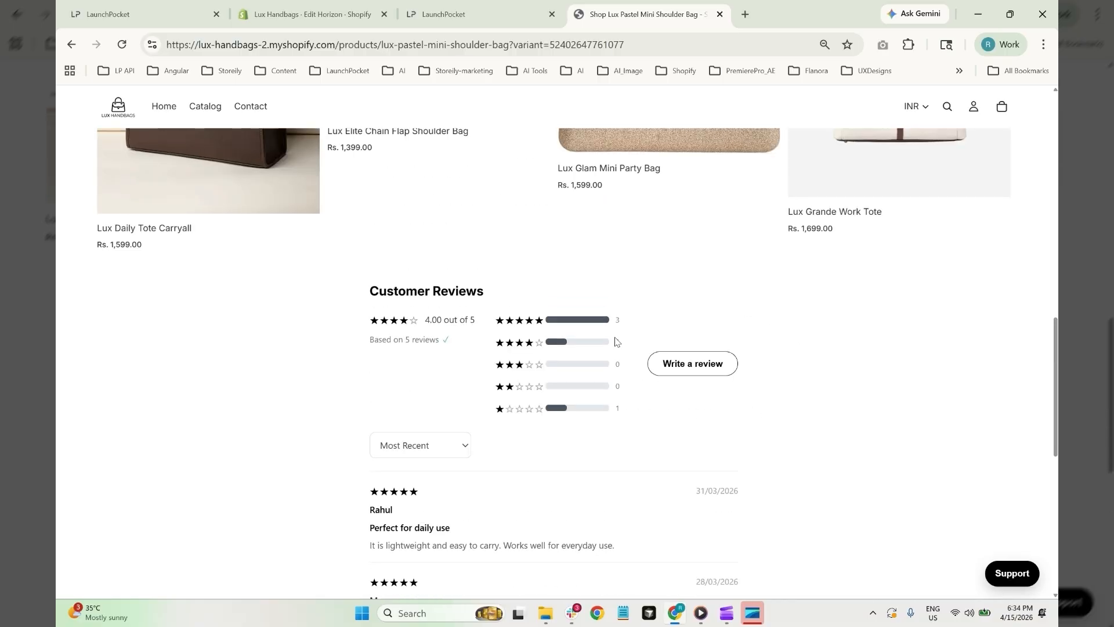
{"action": "scroll", "coordinate": [615, 340], "scroll_direction": "up", "scroll_amount": 3}
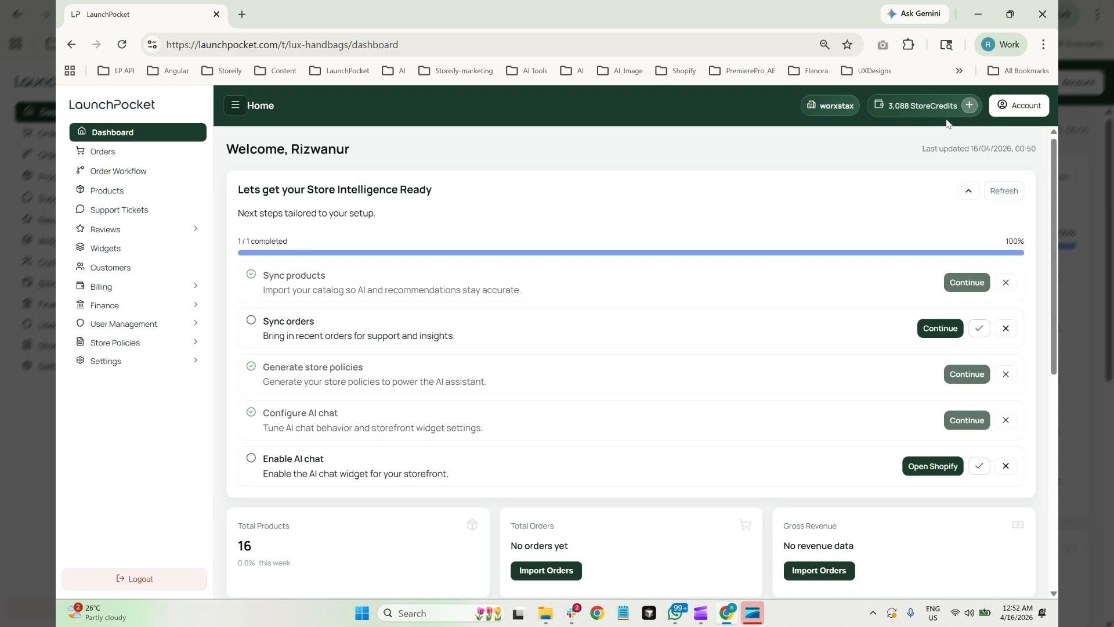
Load launchpocket.com in a new browser tab and go to its Pricing page
{"action": "left_click", "coordinate": [242, 14]}
{"action": "type", "text": "laun"}
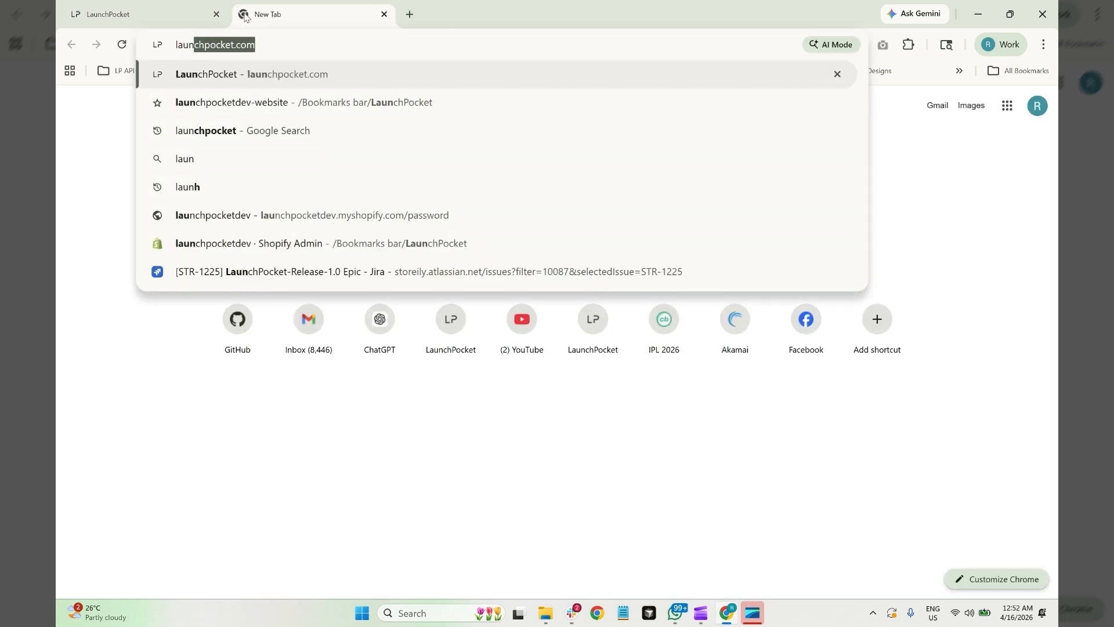
{"action": "key", "text": "Return"}
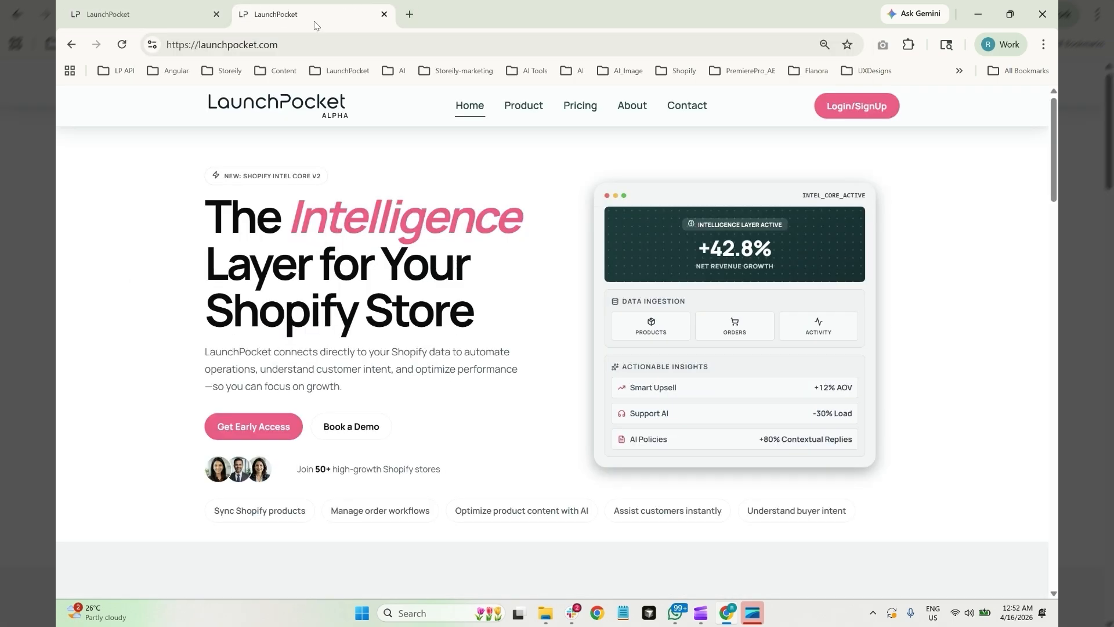
{"action": "left_click", "coordinate": [580, 105]}
{"action": "scroll", "coordinate": [237, 180], "scroll_direction": "down", "scroll_amount": 2}
{"action": "scroll", "coordinate": [258, 227], "scroll_direction": "up", "scroll_amount": 1}
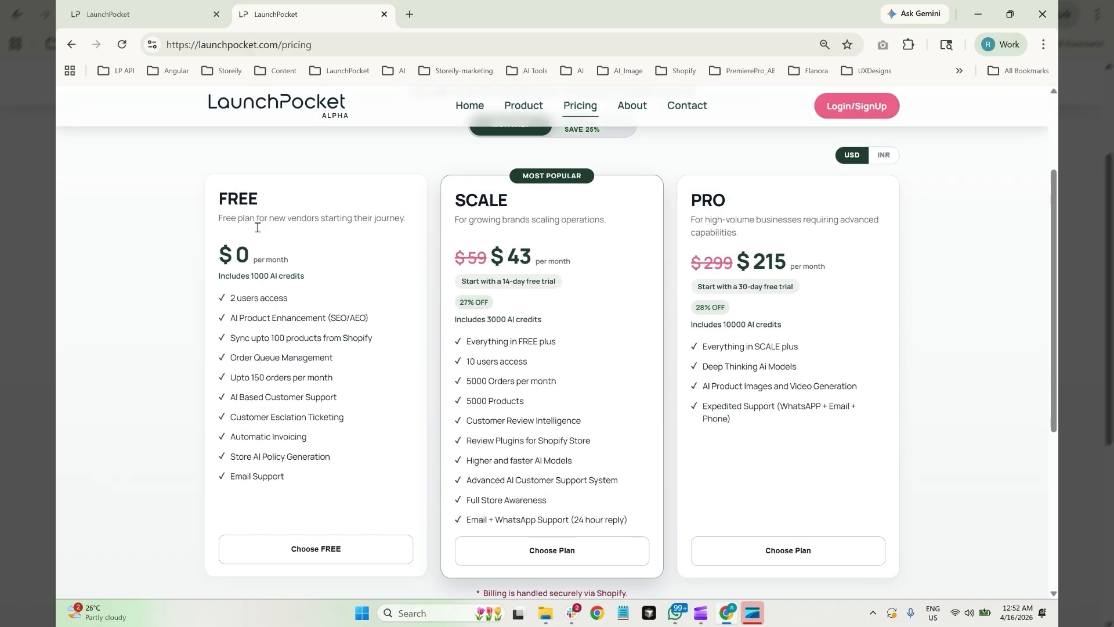
Compare the plans' AI credits: Free includes 1000, Scale includes 3000
{"action": "left_click_drag", "start_coordinate": [220, 282], "coordinate": [309, 277]}
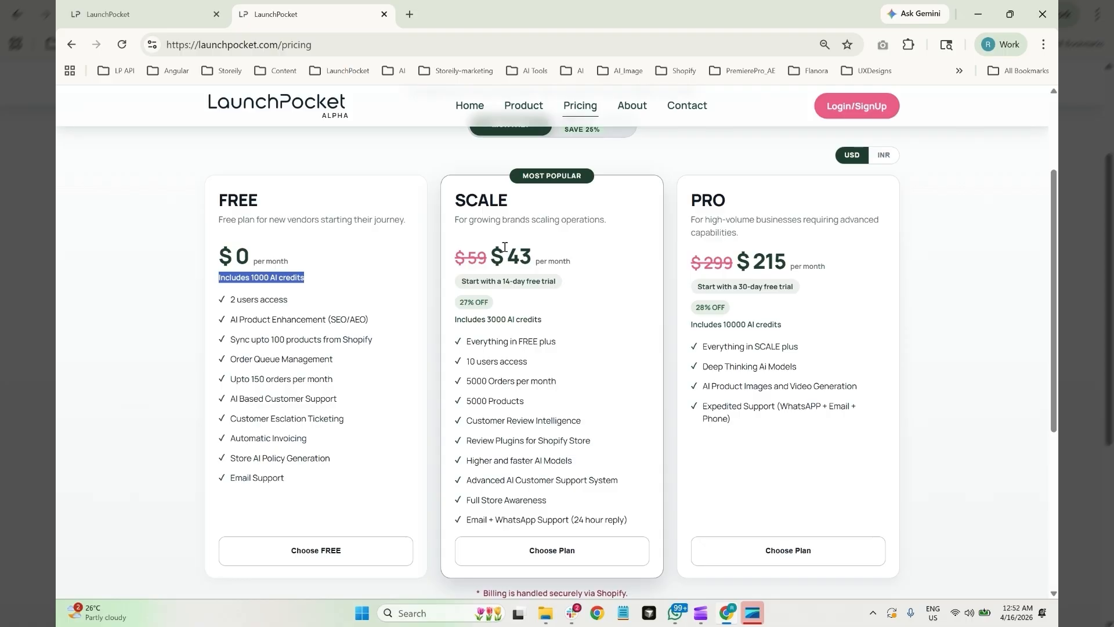
{"action": "left_click_drag", "start_coordinate": [454, 319], "coordinate": [815, 334]}
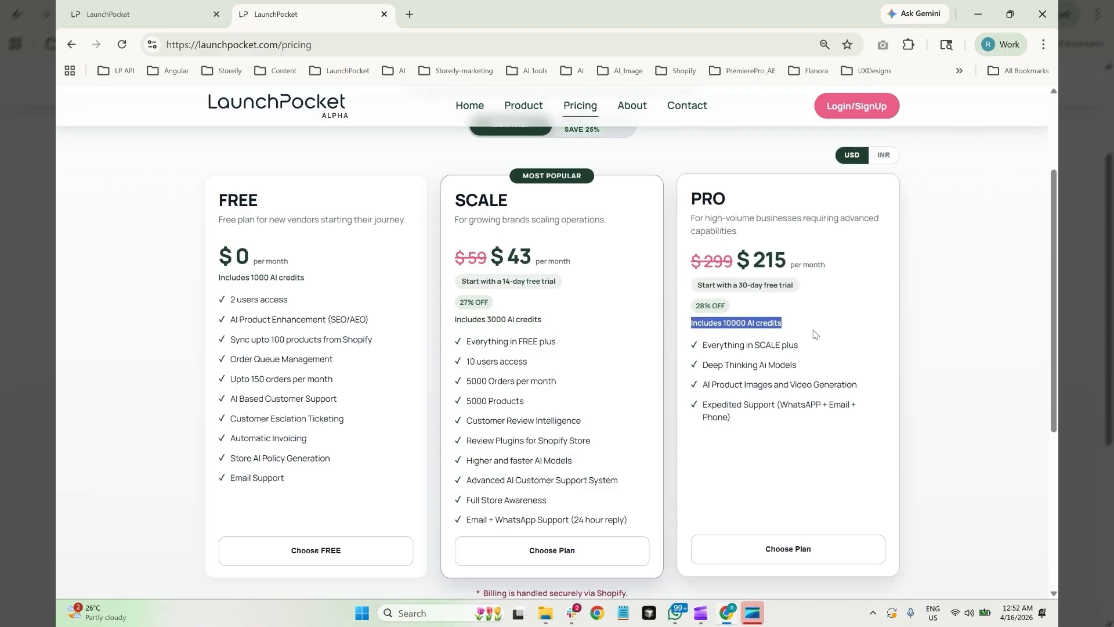
{"action": "left_click", "coordinate": [842, 329]}
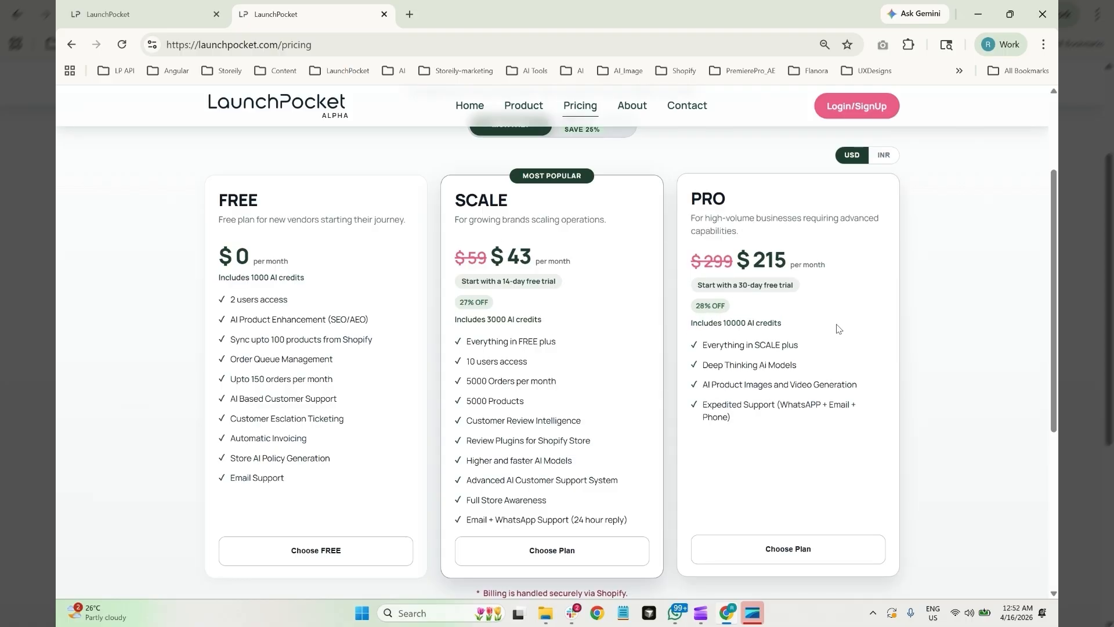
Back in the Lux Handbags dashboard, view StoreCredits transactions: 3,088 balance, including +3,000 Plan Provisioning
{"action": "left_click", "coordinate": [139, 16]}
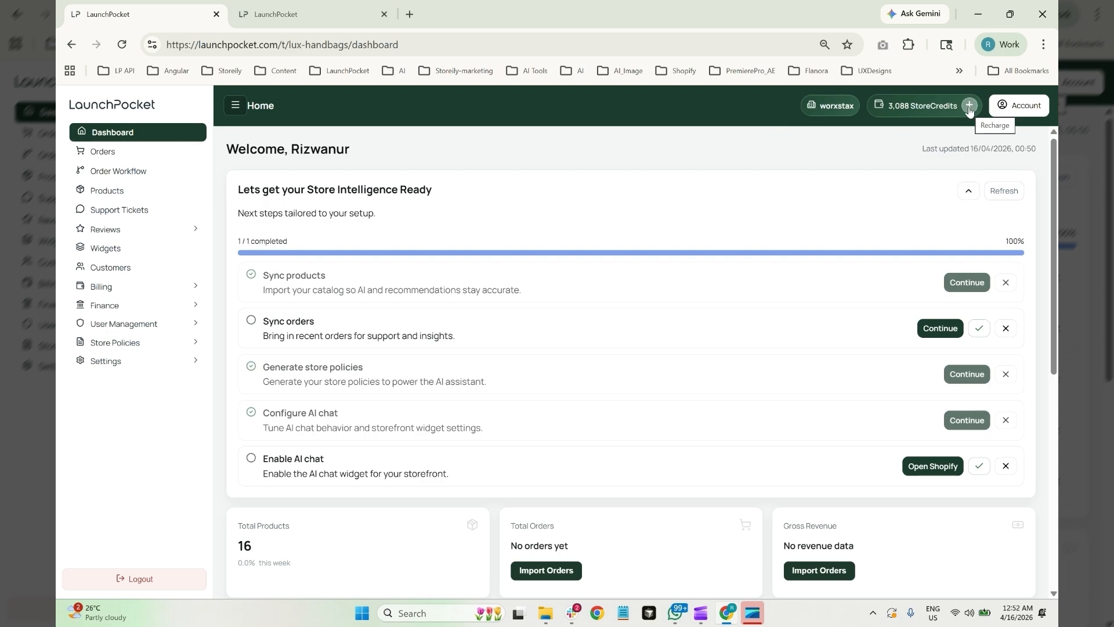
{"action": "left_click", "coordinate": [931, 110]}
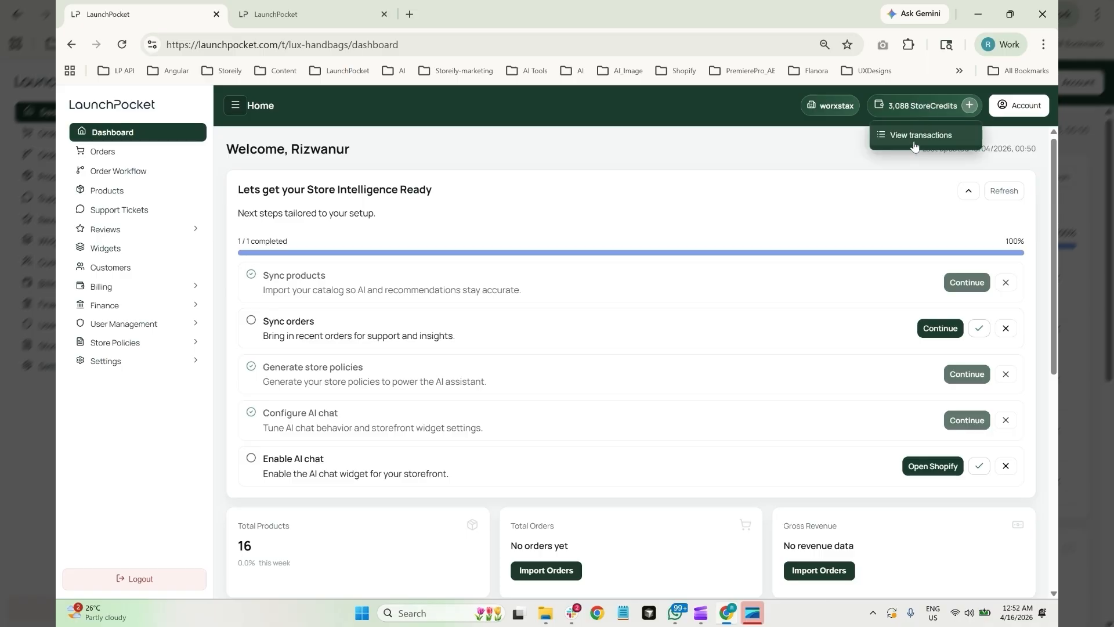
{"action": "left_click", "coordinate": [915, 136]}
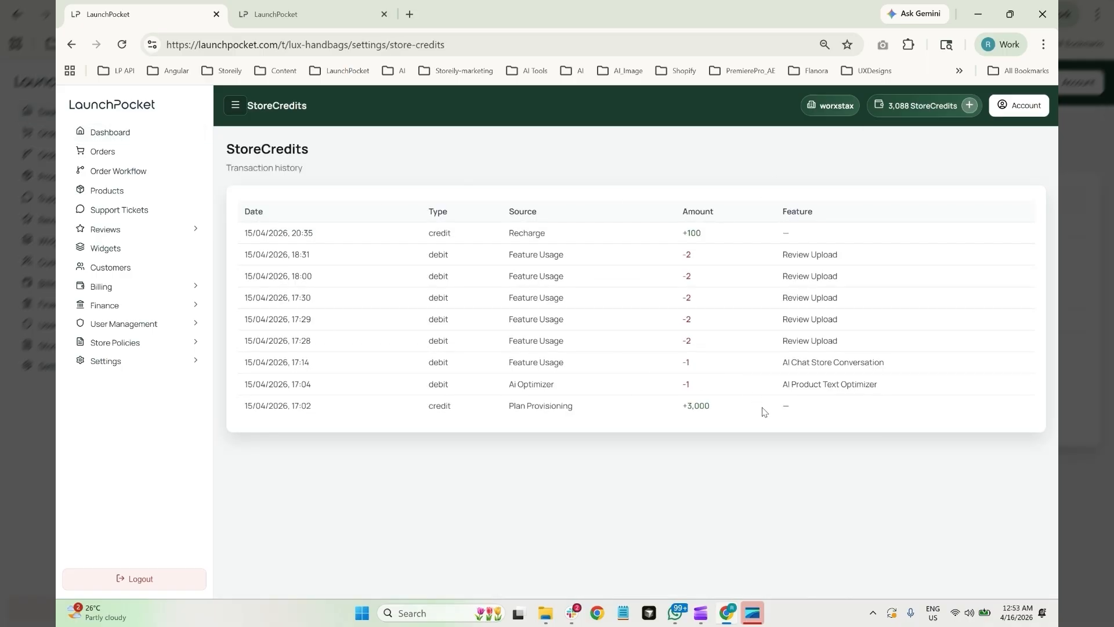
{"action": "left_click_drag", "start_coordinate": [798, 413], "coordinate": [439, 403]}
{"action": "left_click", "coordinate": [513, 401]}
Start a StoreCredits recharge via Shopify Billing for 100 credits, priced at $2.00
{"action": "left_click", "coordinate": [969, 106]}
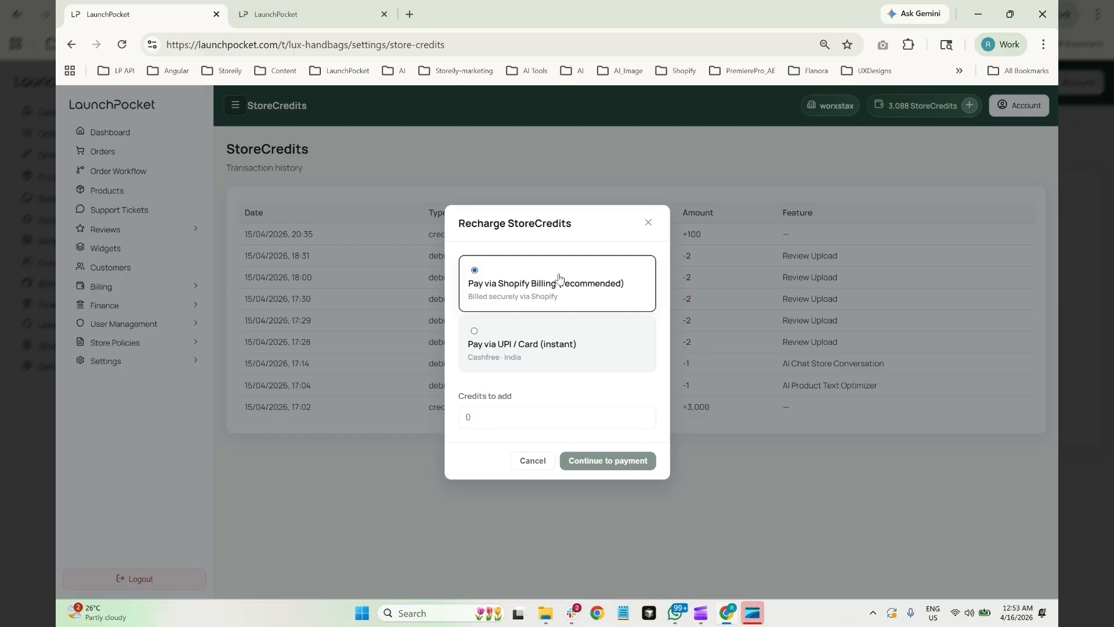
{"action": "left_click", "coordinate": [462, 418]}
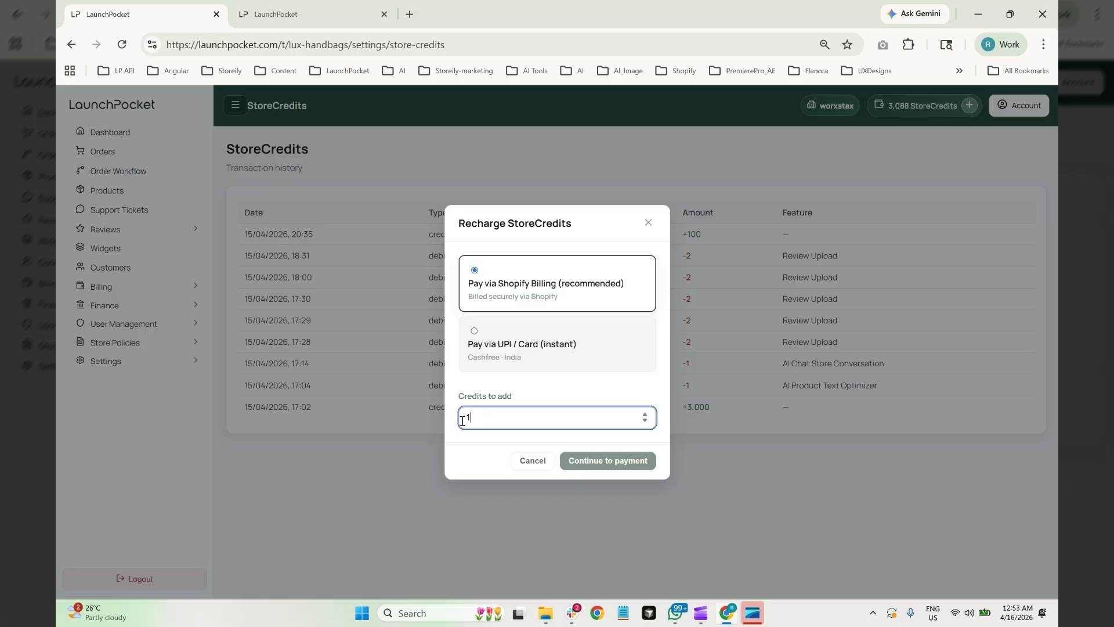
{"action": "type", "text": "100"}
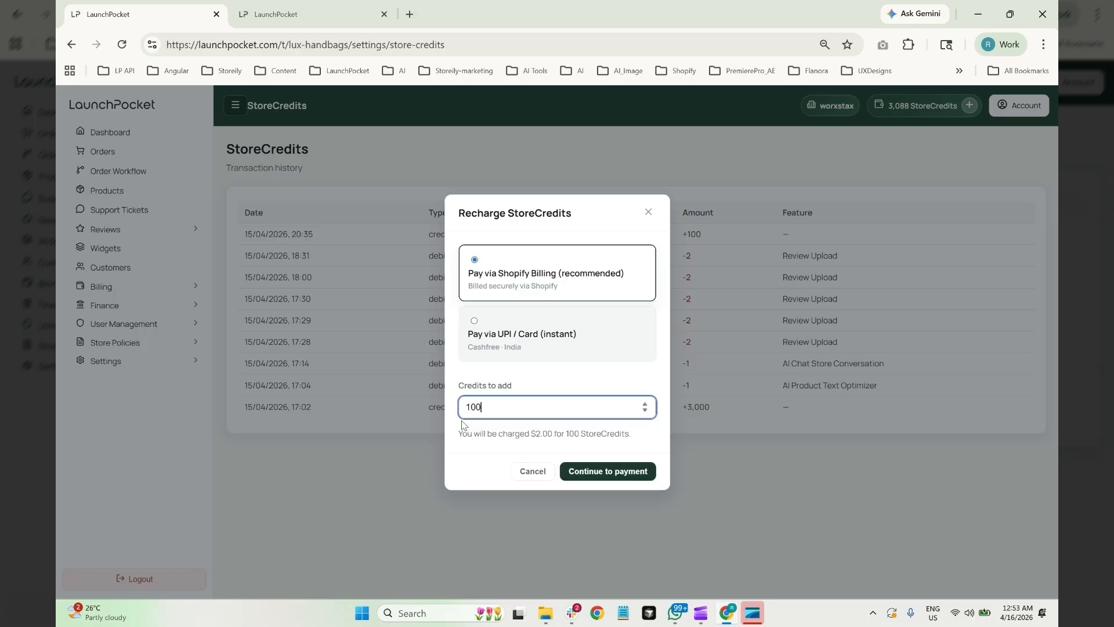
{"action": "left_click", "coordinate": [502, 452]}
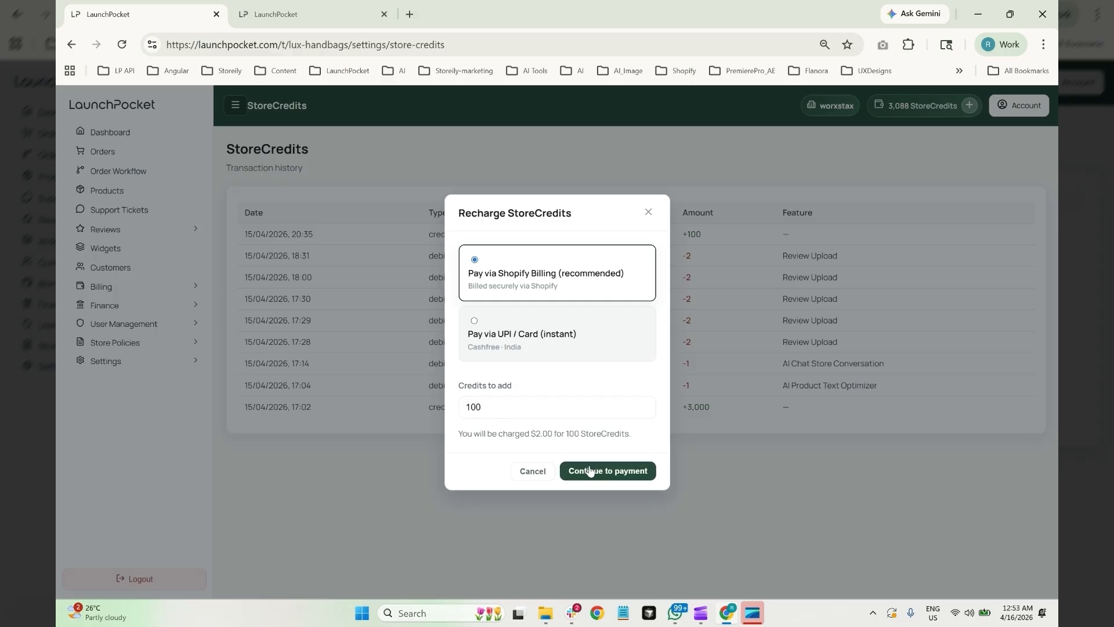
Continue to payment and approve Shopify's one-time $2.00 charge for the 100 credits
{"action": "left_click", "coordinate": [607, 477]}
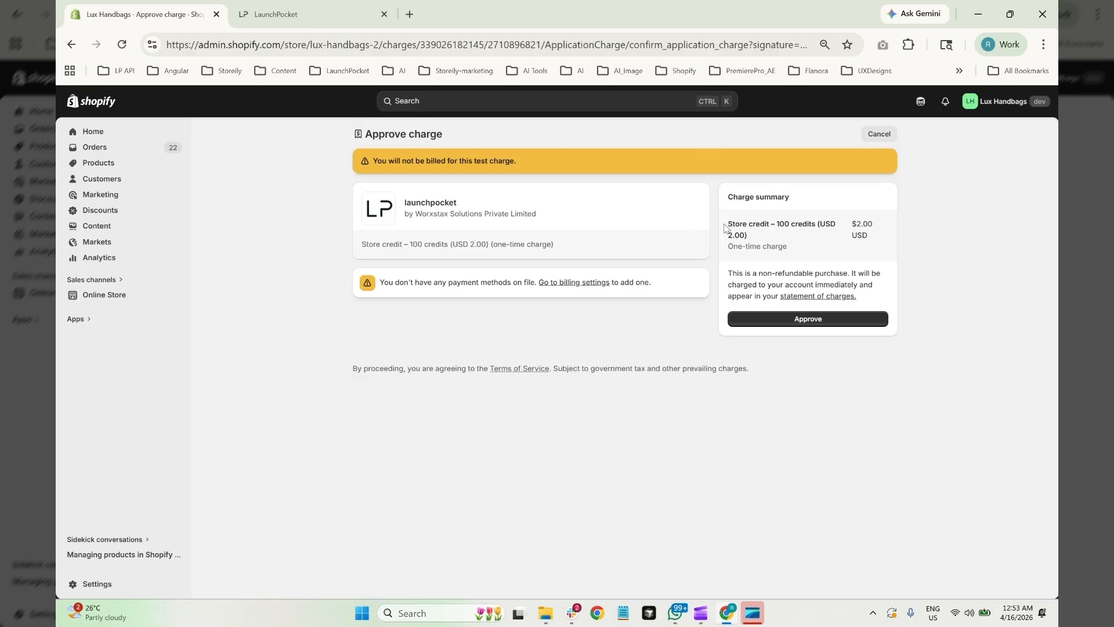
{"action": "left_click_drag", "start_coordinate": [728, 224], "coordinate": [826, 224]}
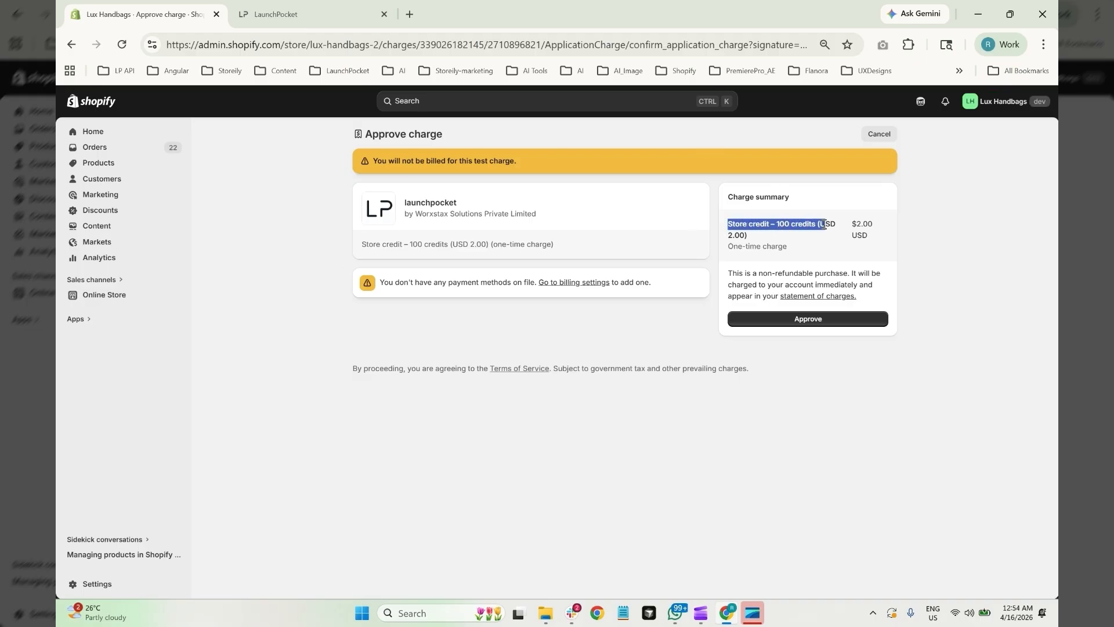
{"action": "left_click", "coordinate": [826, 238]}
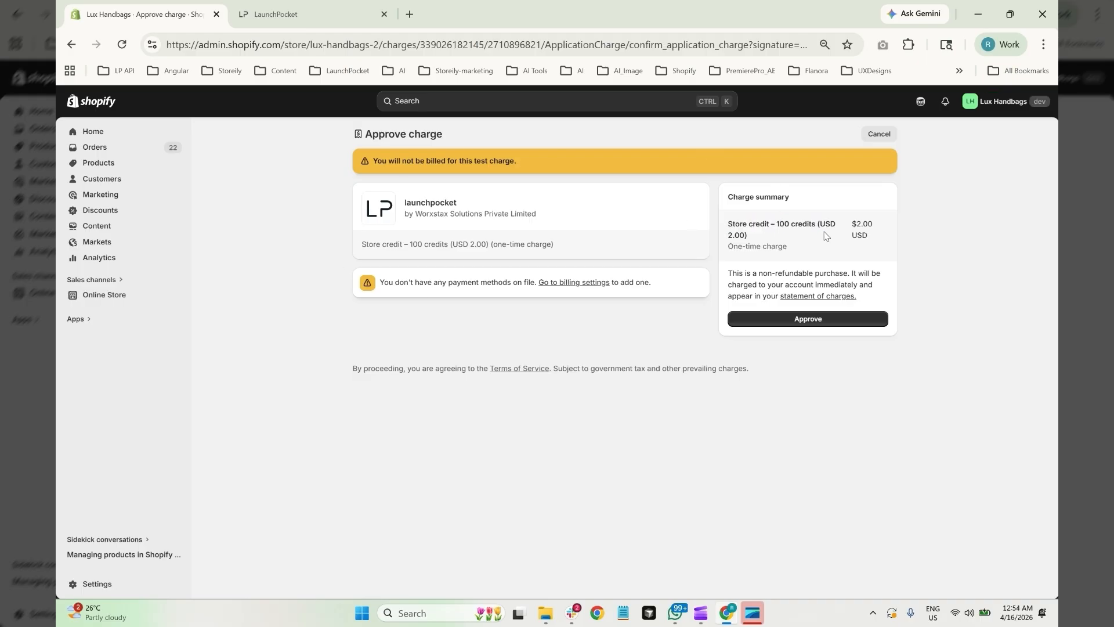
{"action": "left_click", "coordinate": [824, 323]}
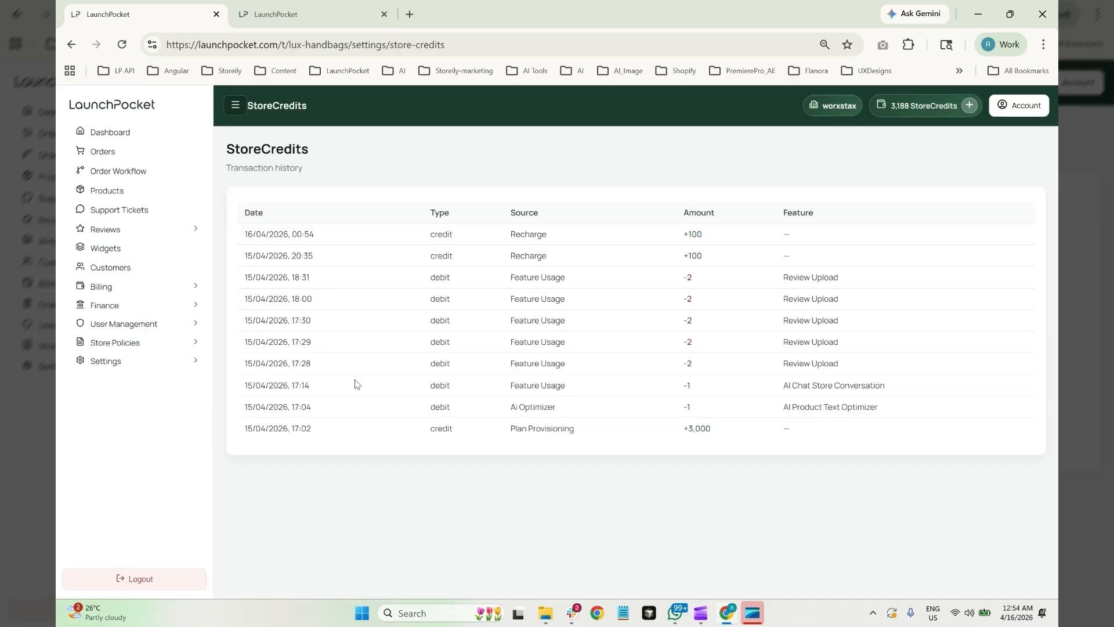
Confirm the +100 Recharge row raised StoreCredits to 3,188, then go back to Dashboard
{"action": "left_click", "coordinate": [921, 110]}
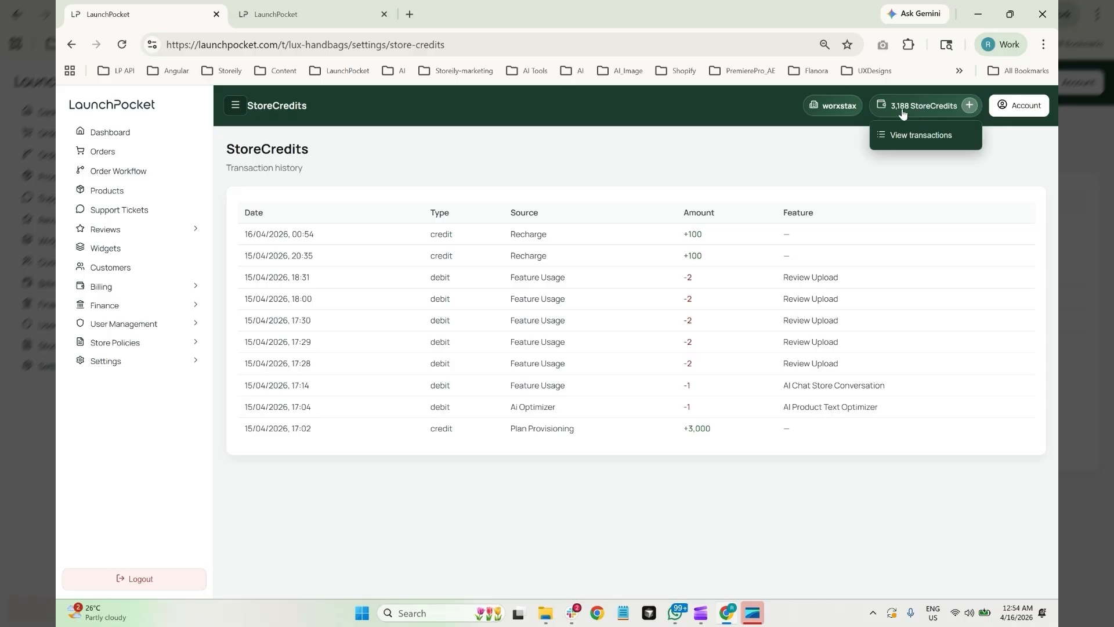
{"action": "left_click", "coordinate": [917, 136]}
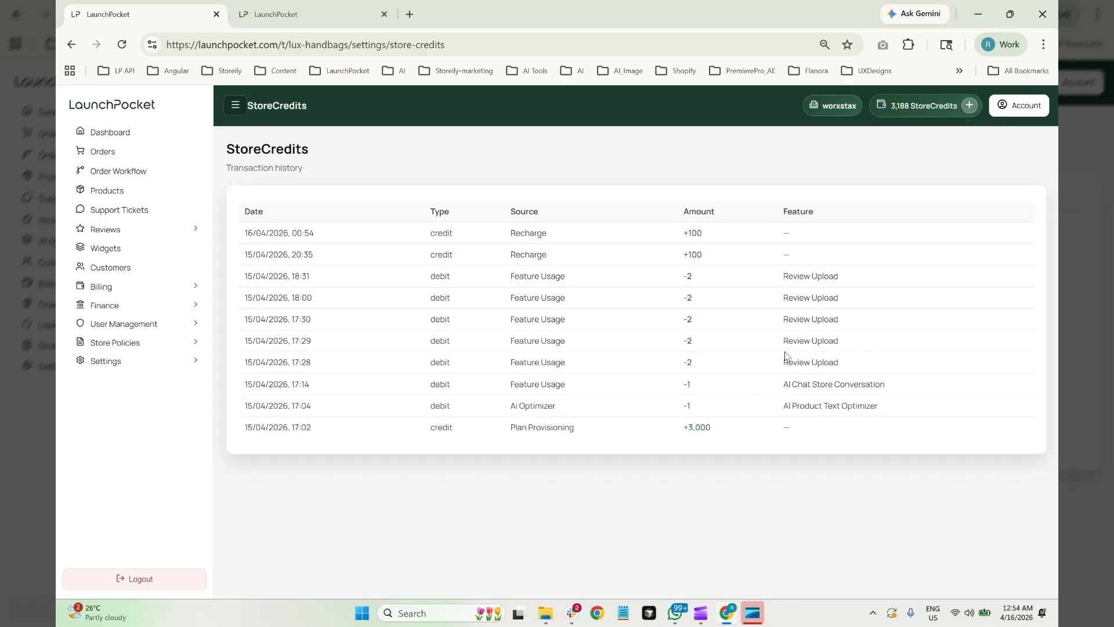
{"action": "left_click_drag", "start_coordinate": [683, 233], "coordinate": [239, 235]}
{"action": "left_click", "coordinate": [600, 455]}
{"action": "left_click", "coordinate": [513, 170]}
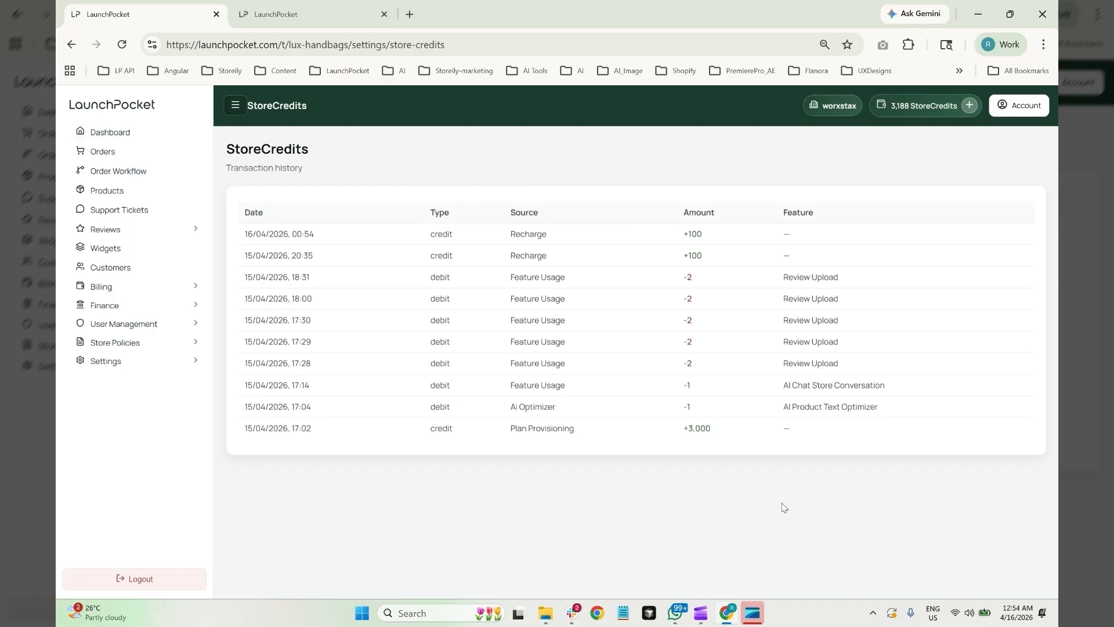
{"action": "left_click", "coordinate": [111, 132]}
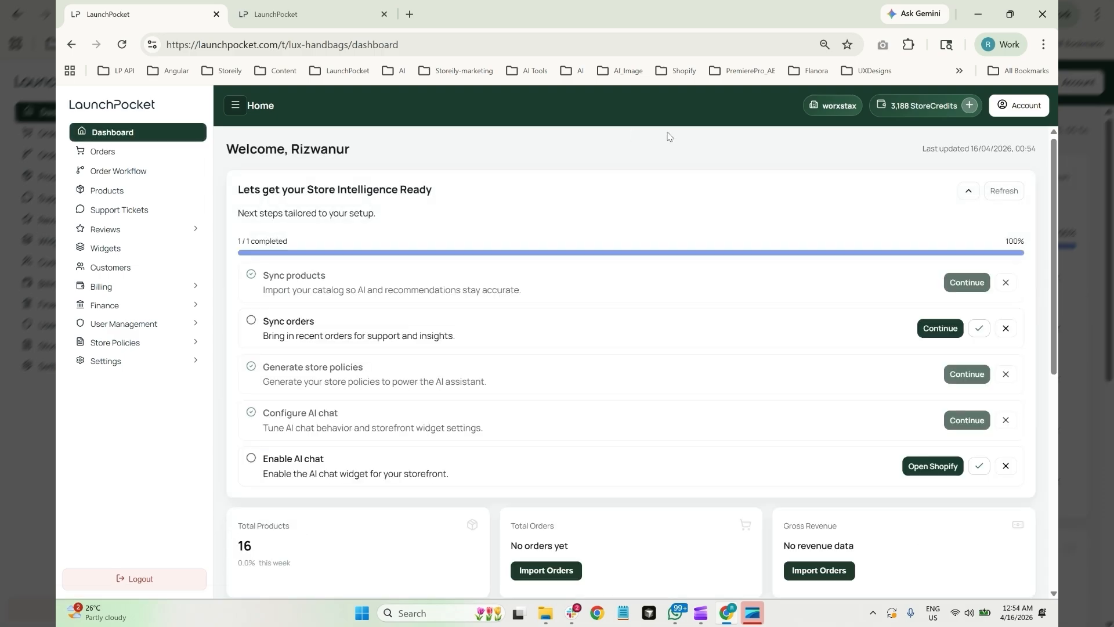